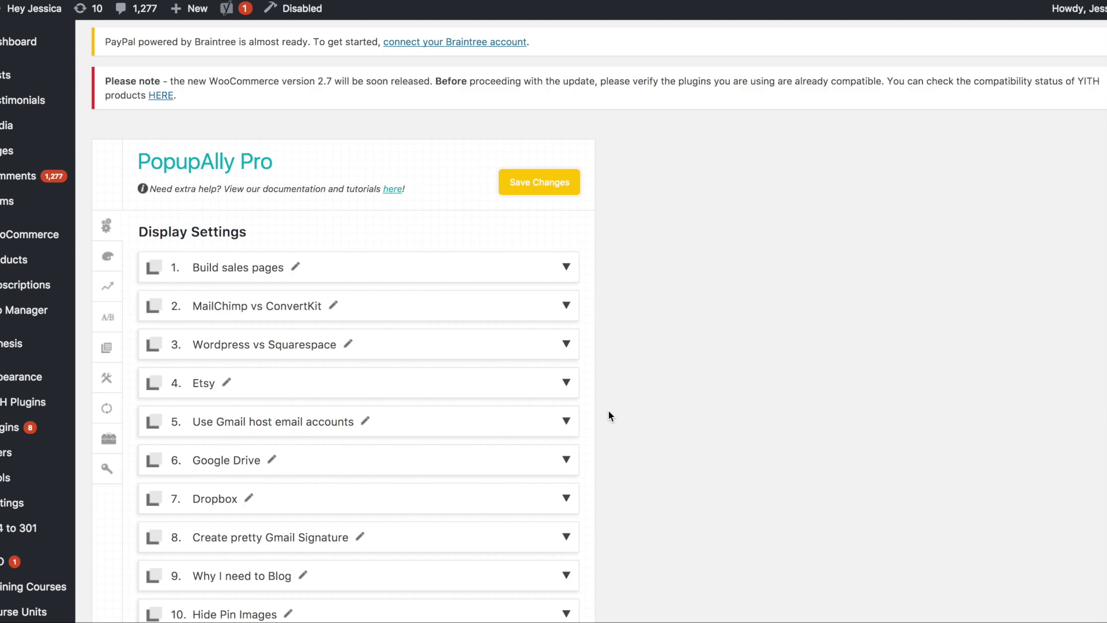
- Request 1 more popup under Add more popups and save, creating Popup 31
scroll(608, 410, down, 11)
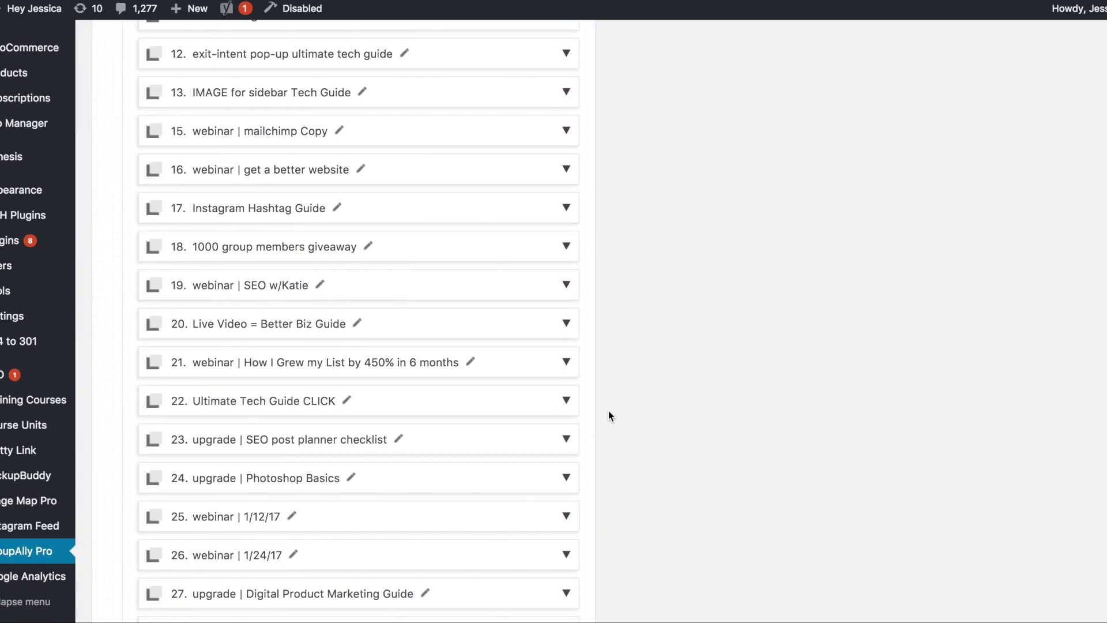
scroll(609, 415, up, 10)
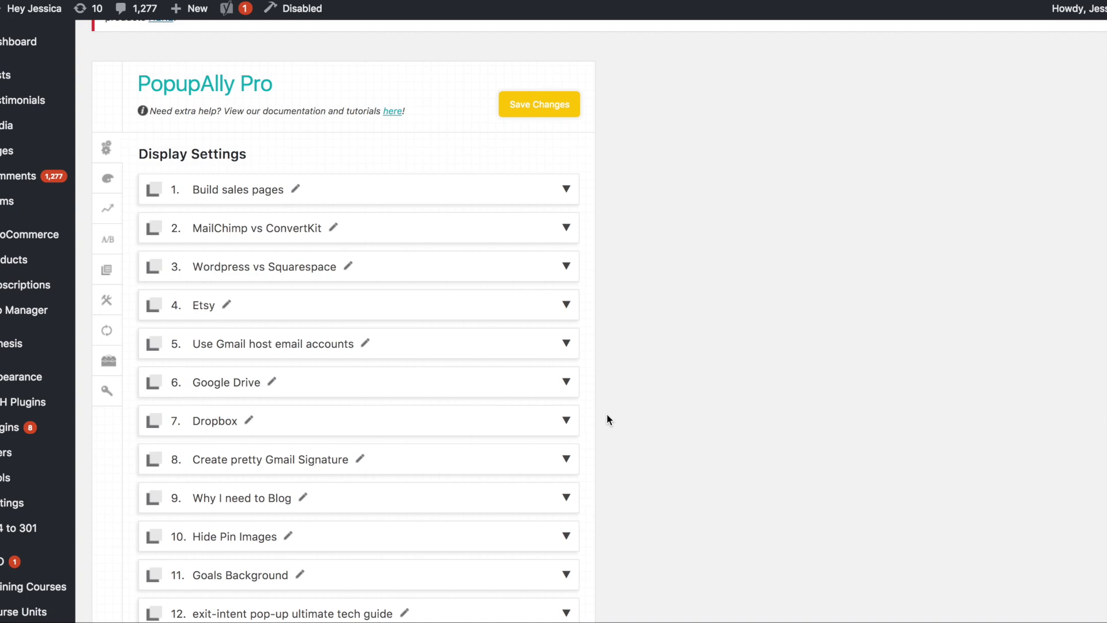
scroll(606, 415, down, 15)
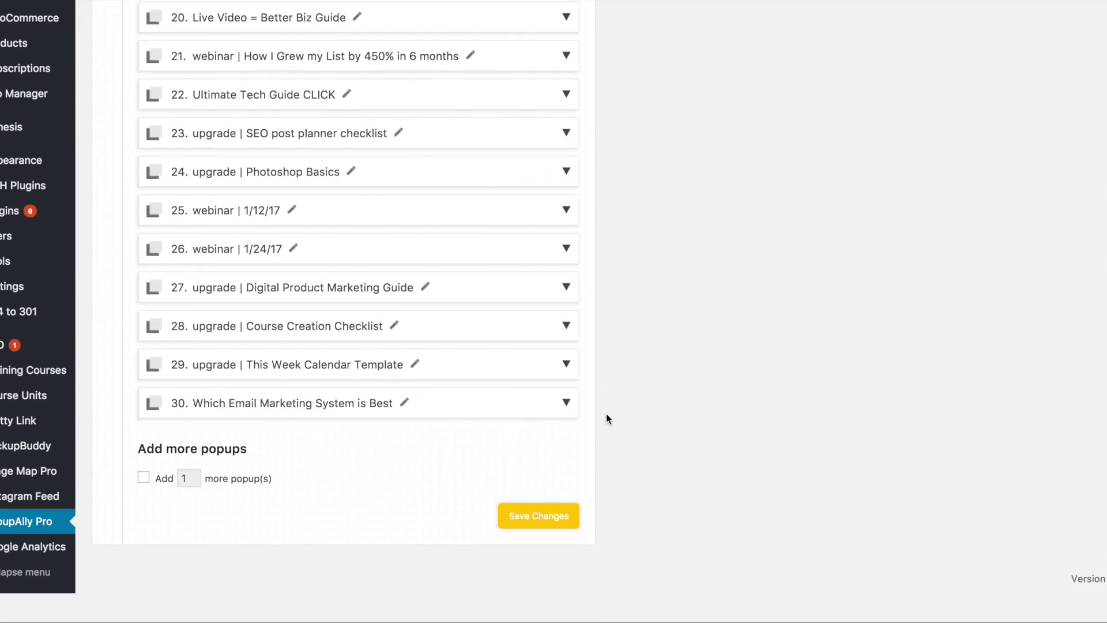
click(144, 506)
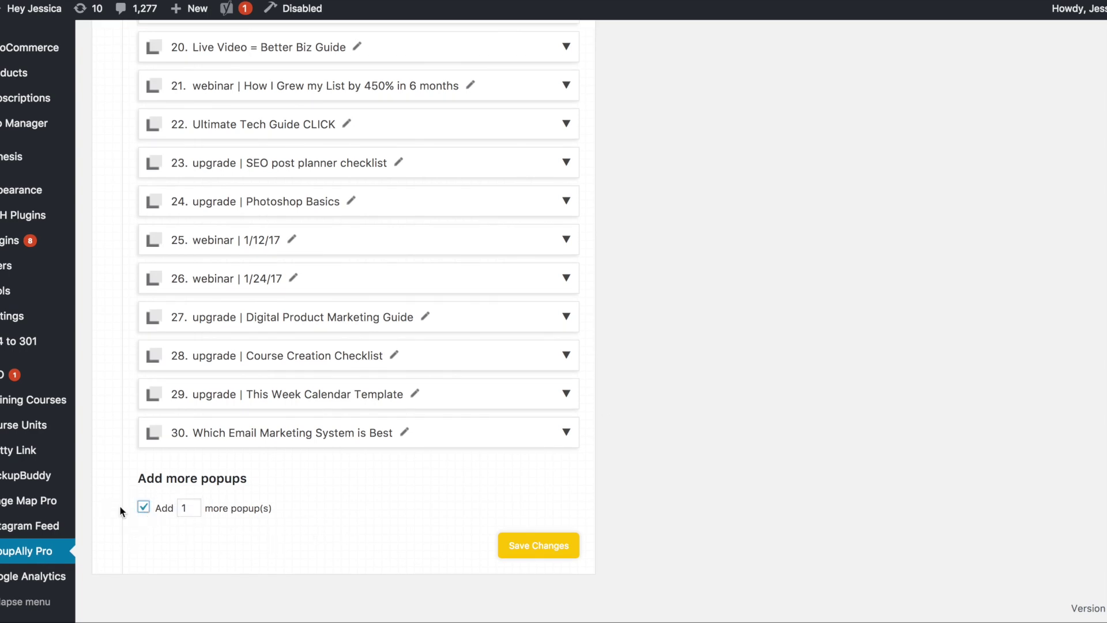
scroll(147, 517, up, 15)
click(151, 507)
click(151, 508)
double_click(192, 507)
click(572, 551)
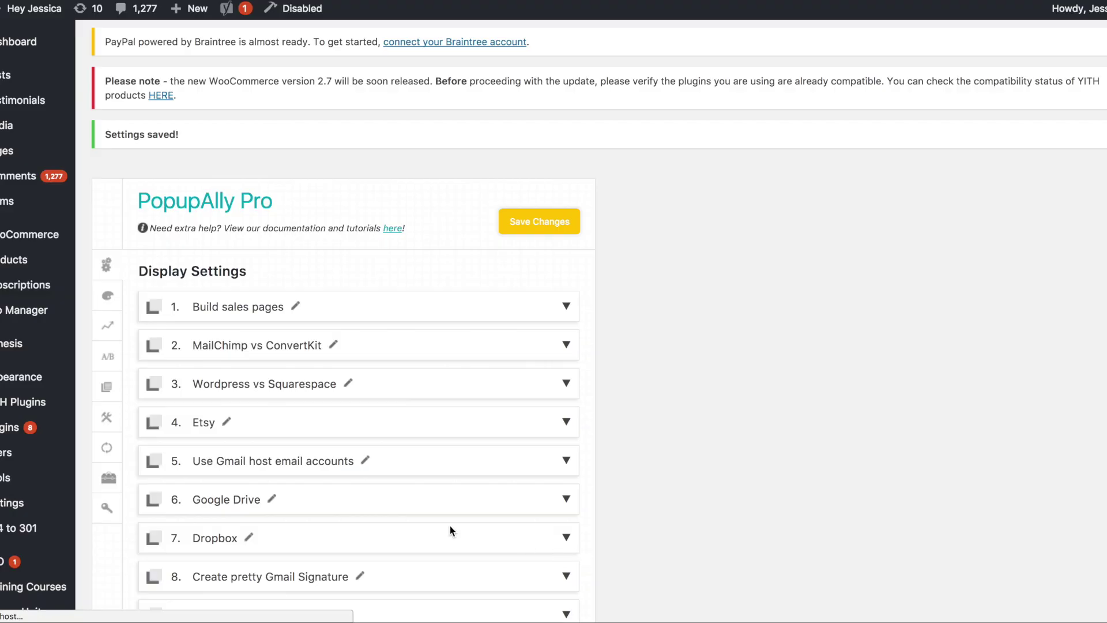
scroll(450, 525, down, 10)
- Retitle Popup 31 as 'Test popup for post' and review its trigger options
scroll(450, 531, down, 6)
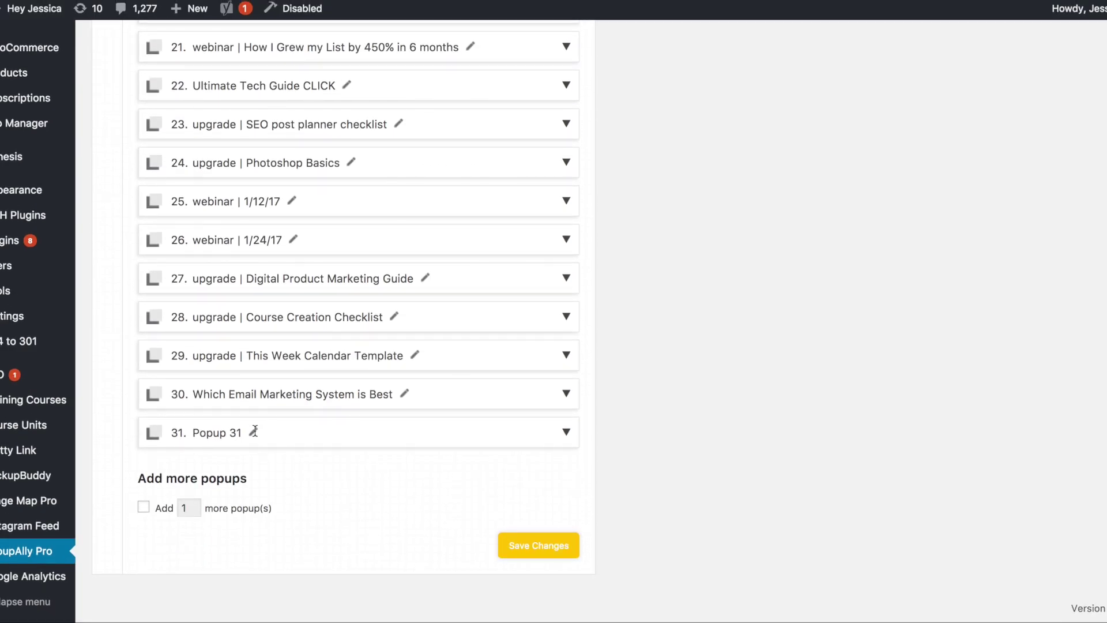
click(250, 432)
triple_click(244, 433)
text(Te)
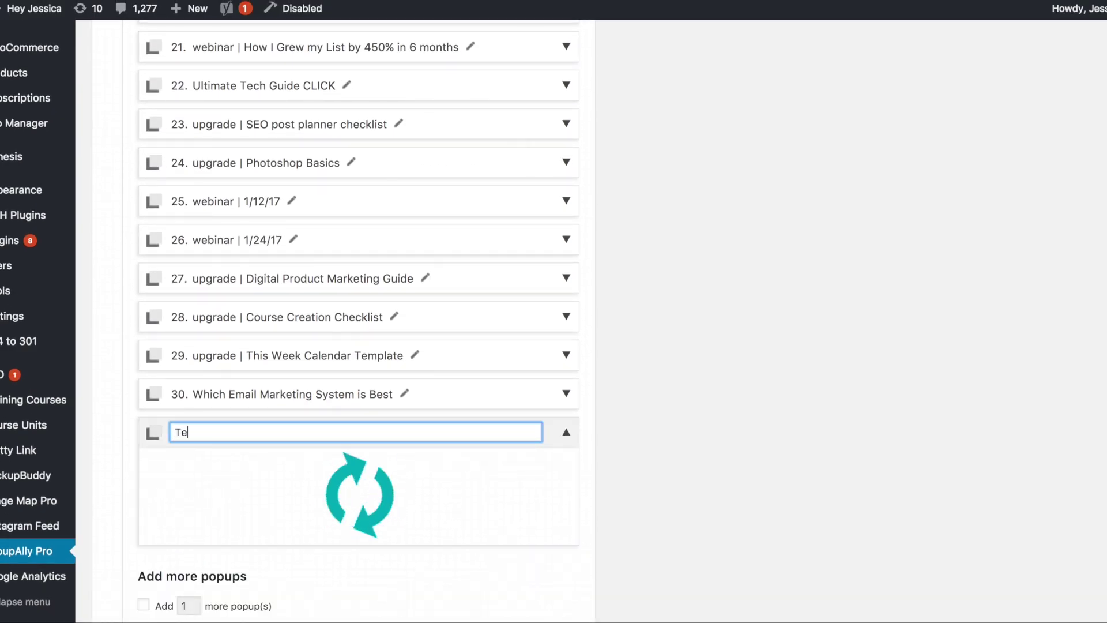
text(st popup for )
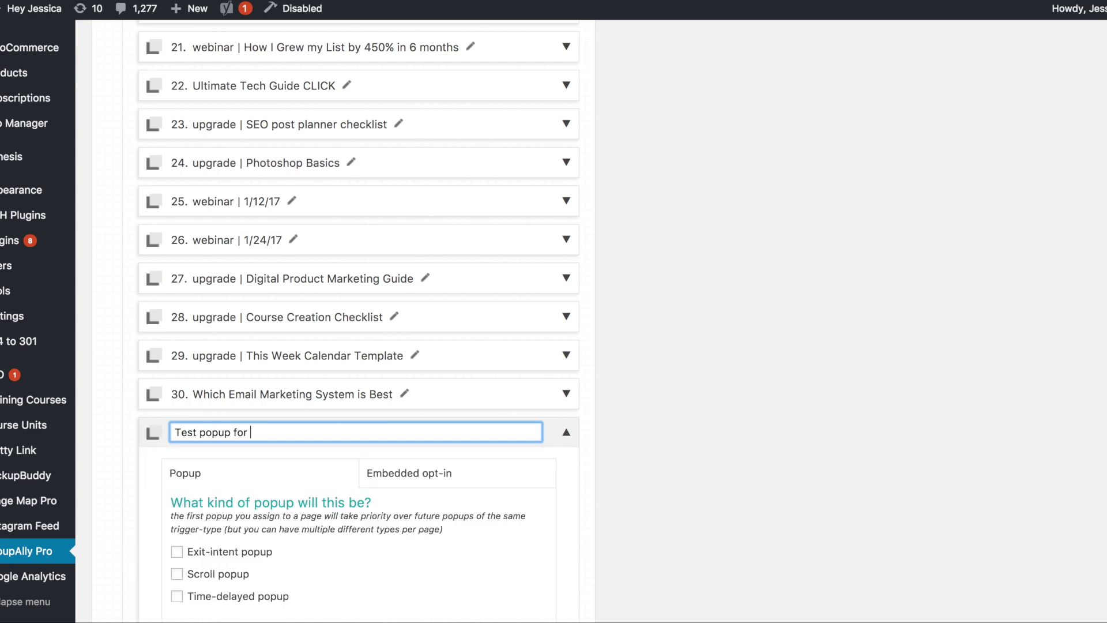
text(post)
key(Tab)
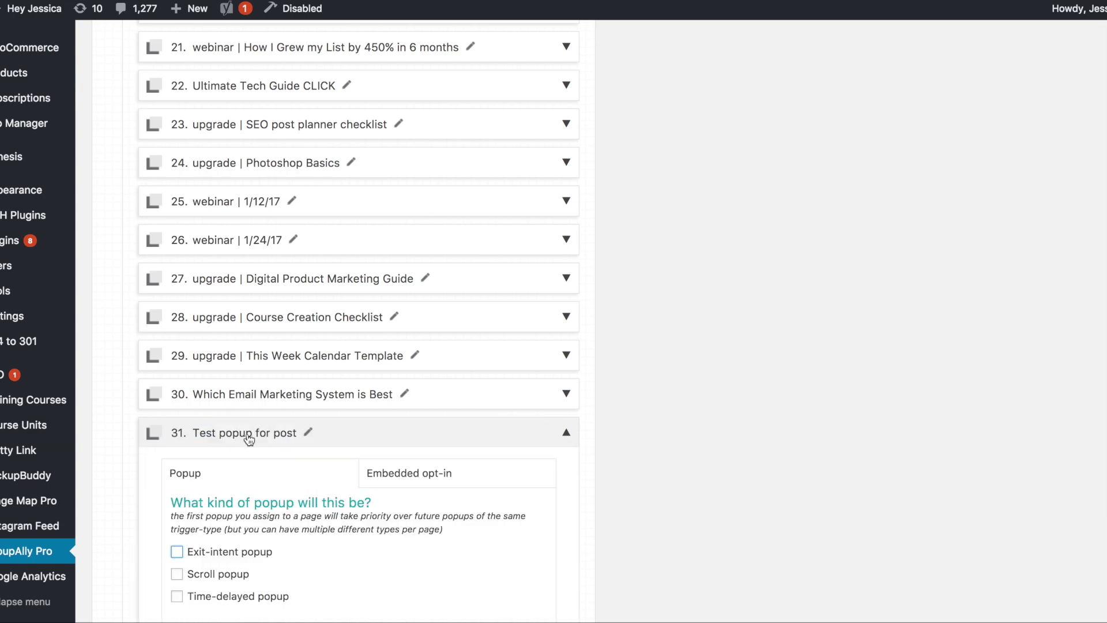
scroll(330, 496, down, 5)
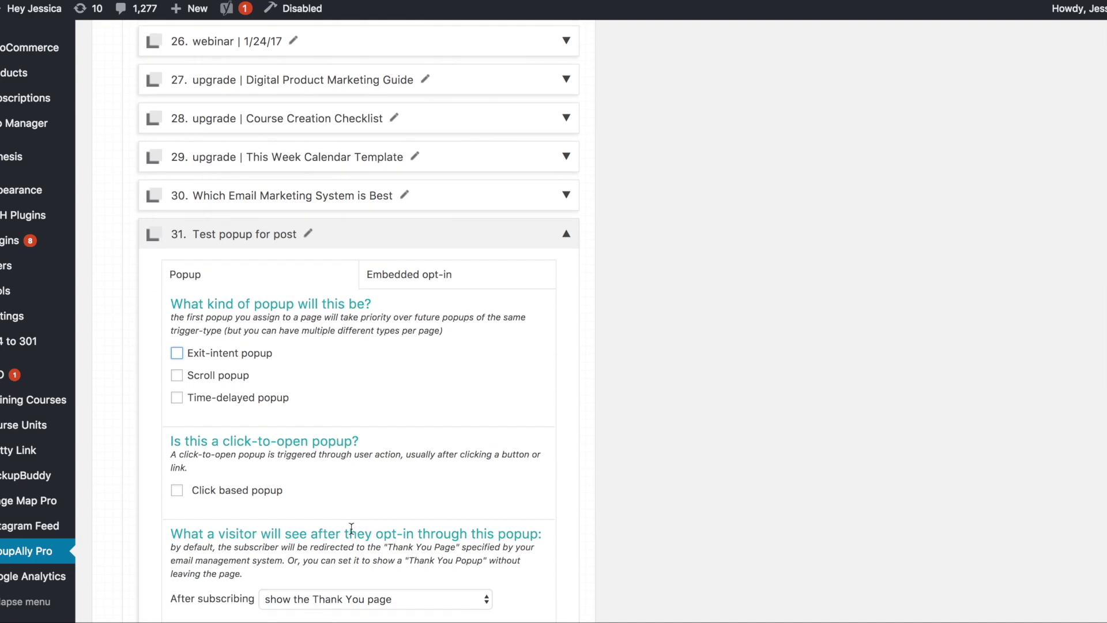
scroll(352, 453, up, 20)
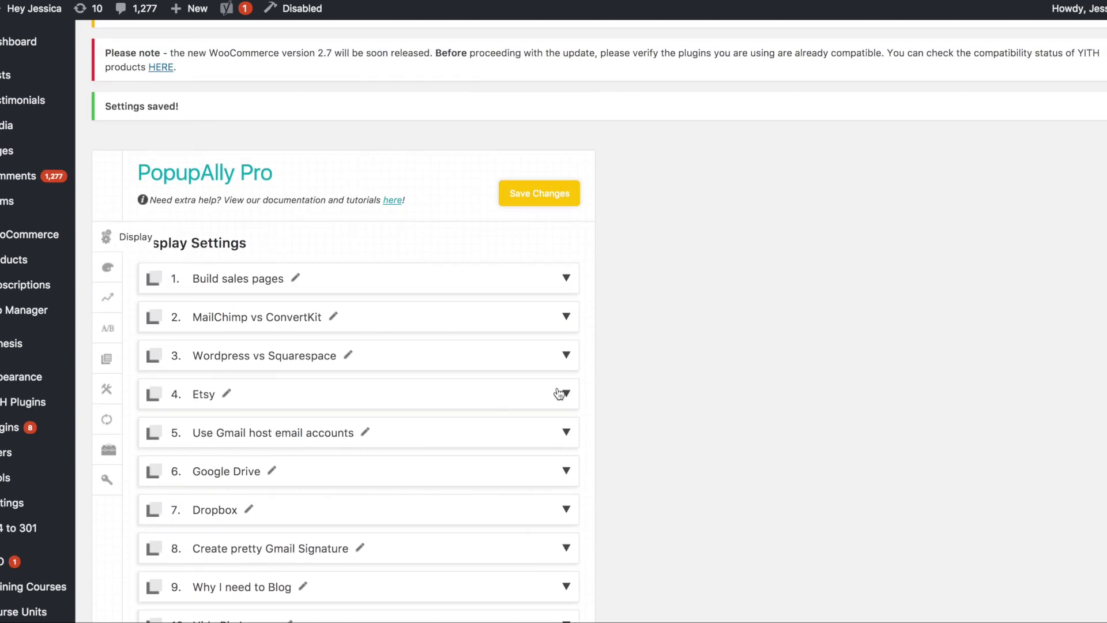
scroll(577, 421, down, 20)
scroll(277, 438, up, 7)
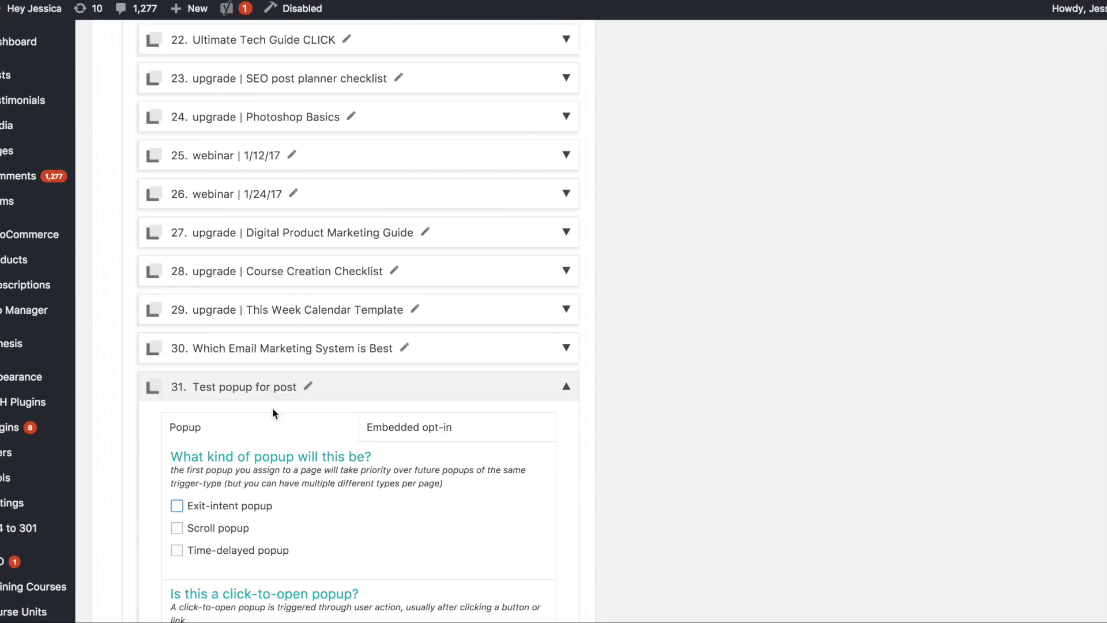
scroll(277, 415, down, 6)
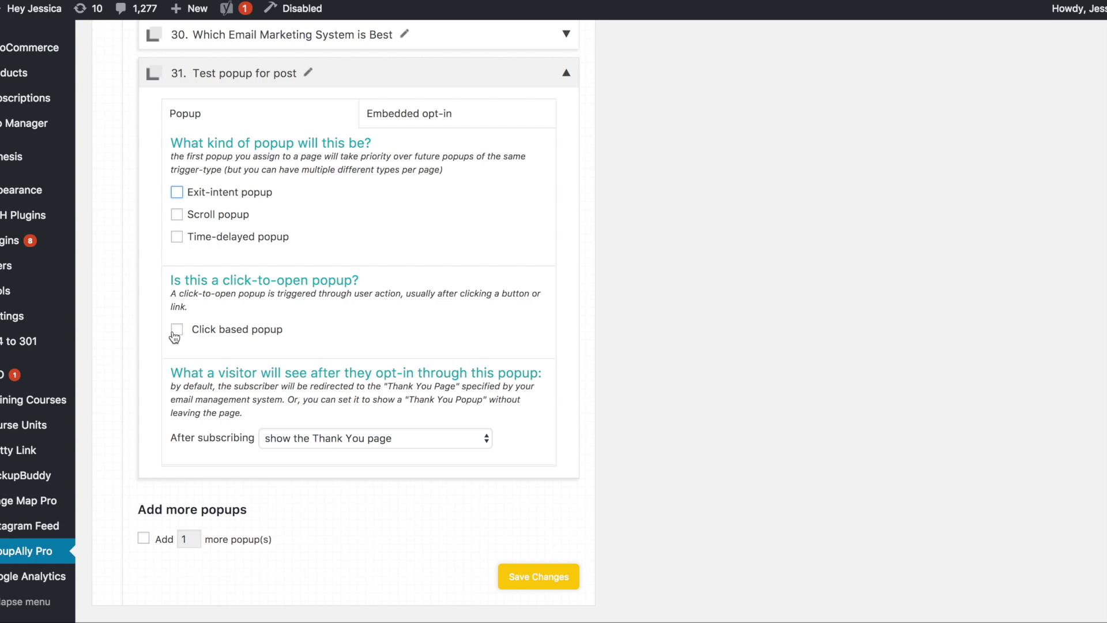
click(176, 236)
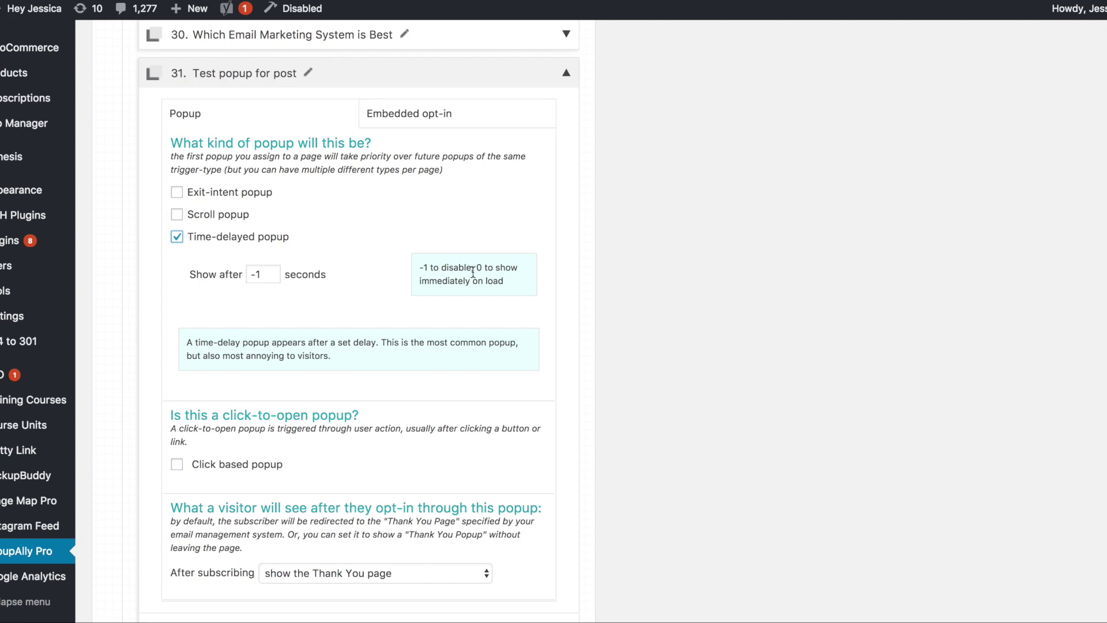
drag(474, 267, 526, 286)
click(472, 291)
click(177, 237)
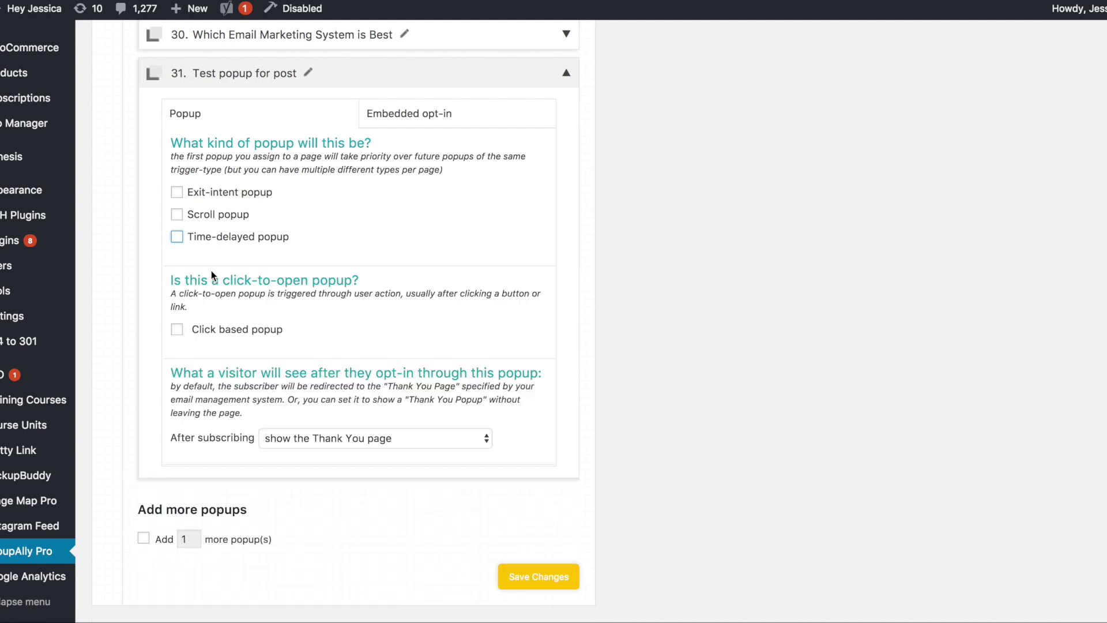
click(179, 333)
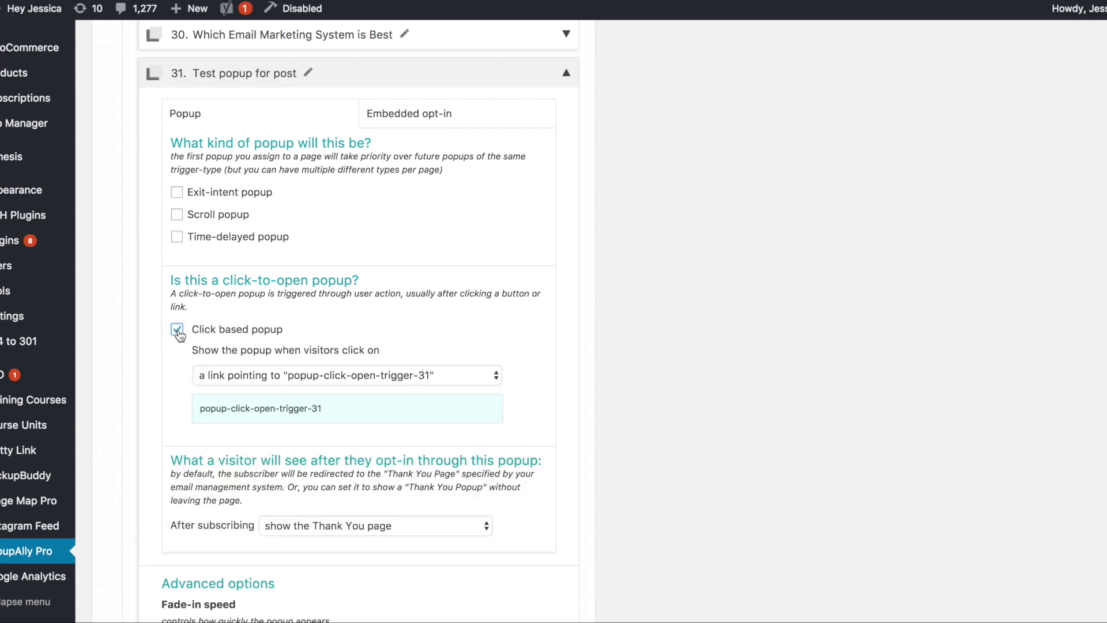
- Keep 'a link pointing to…' as popup 31's click trigger and select its trigger name
click(331, 383)
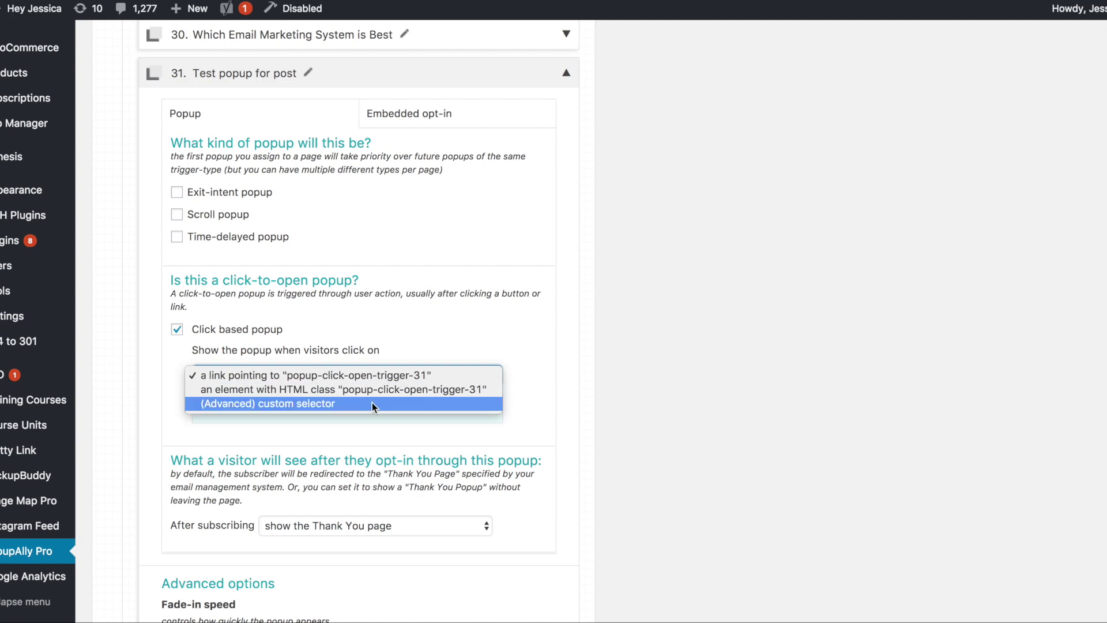
click(372, 381)
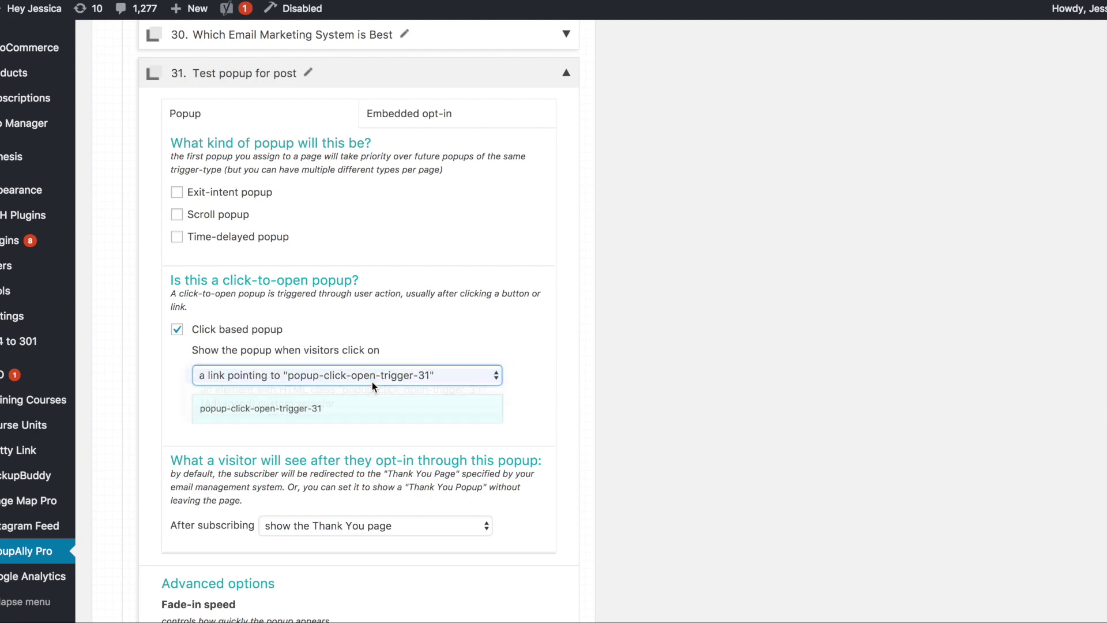
click(324, 408)
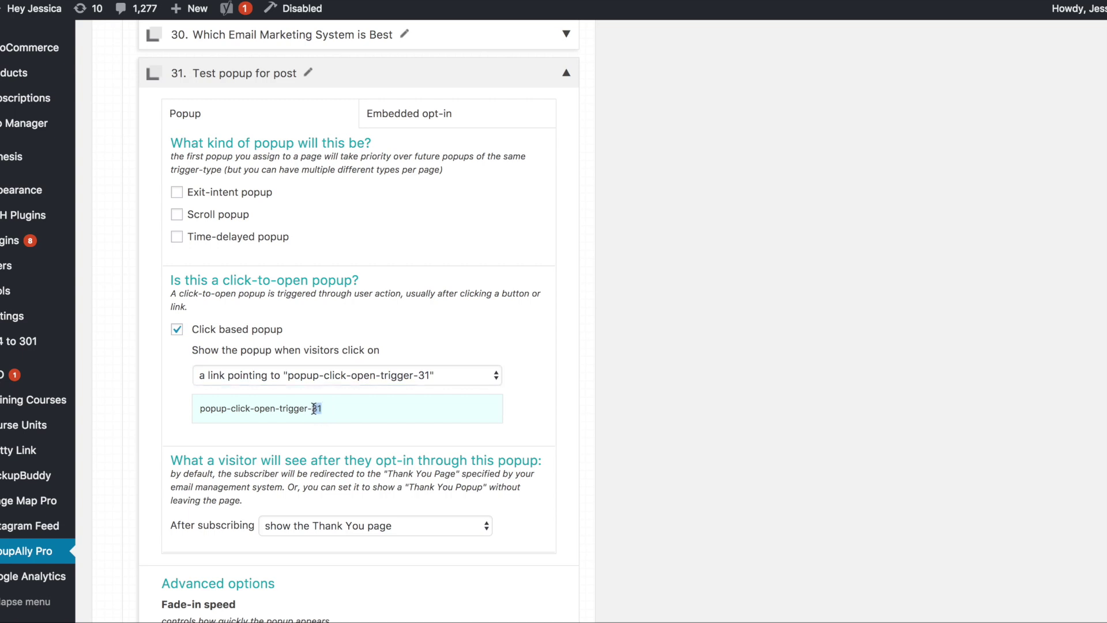
triple_click(317, 409)
click(569, 413)
- Highlight the trigger class popup-click-open-trigger-31 again to note it
scroll(359, 410, up, 3)
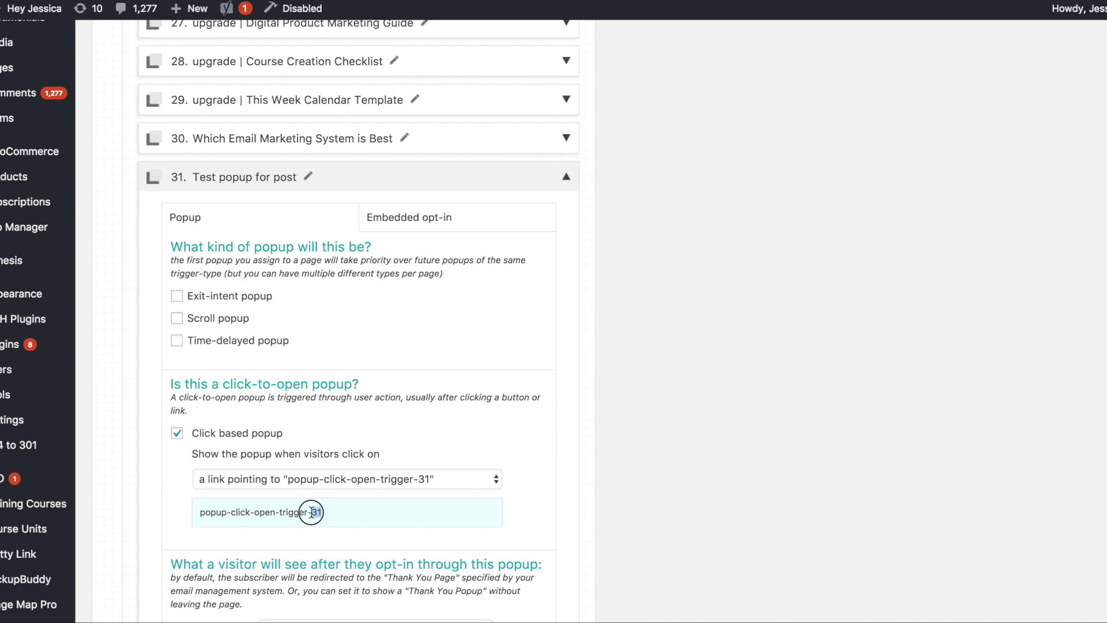
click(338, 514)
click(540, 512)
drag(326, 514, 198, 512)
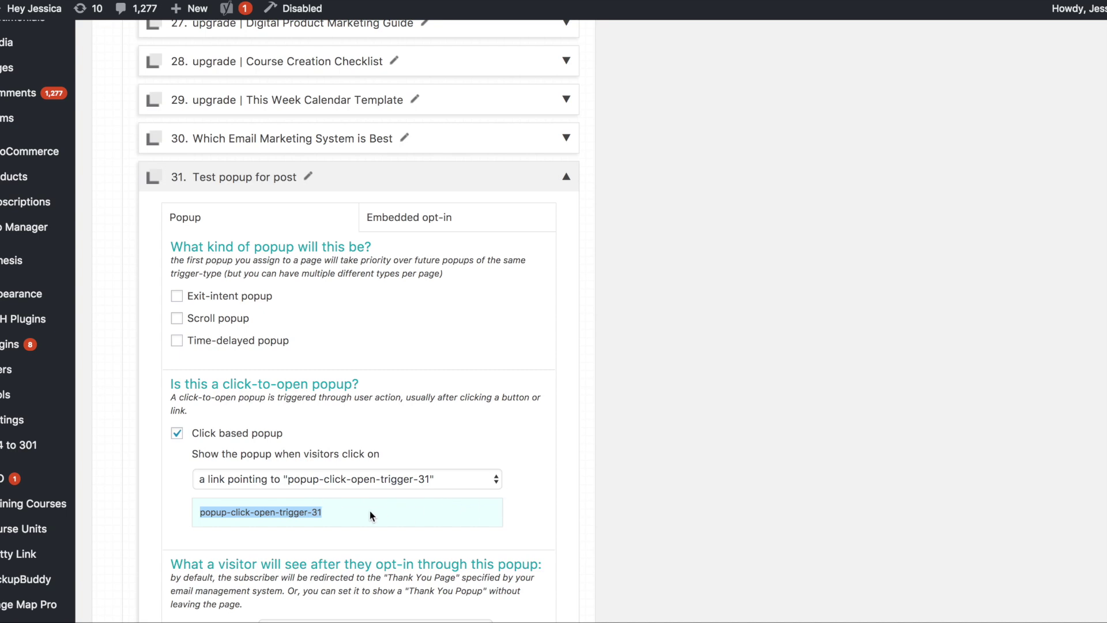
click(523, 502)
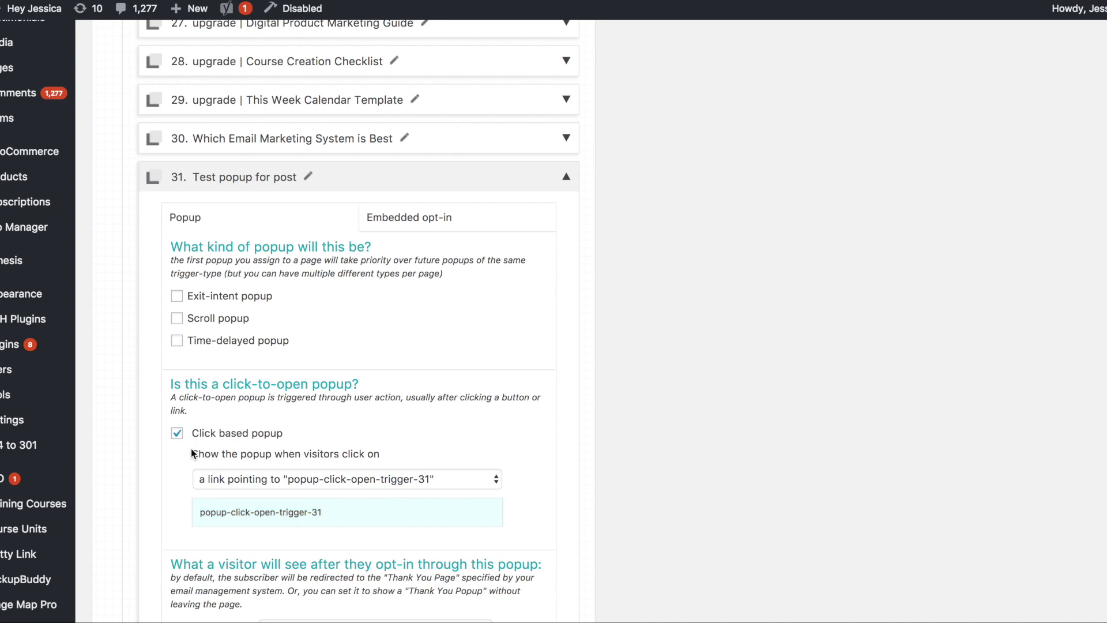
- Swap the click-based trigger for Exit-intent popup and view the Embedded opt-in settings
click(177, 433)
click(177, 296)
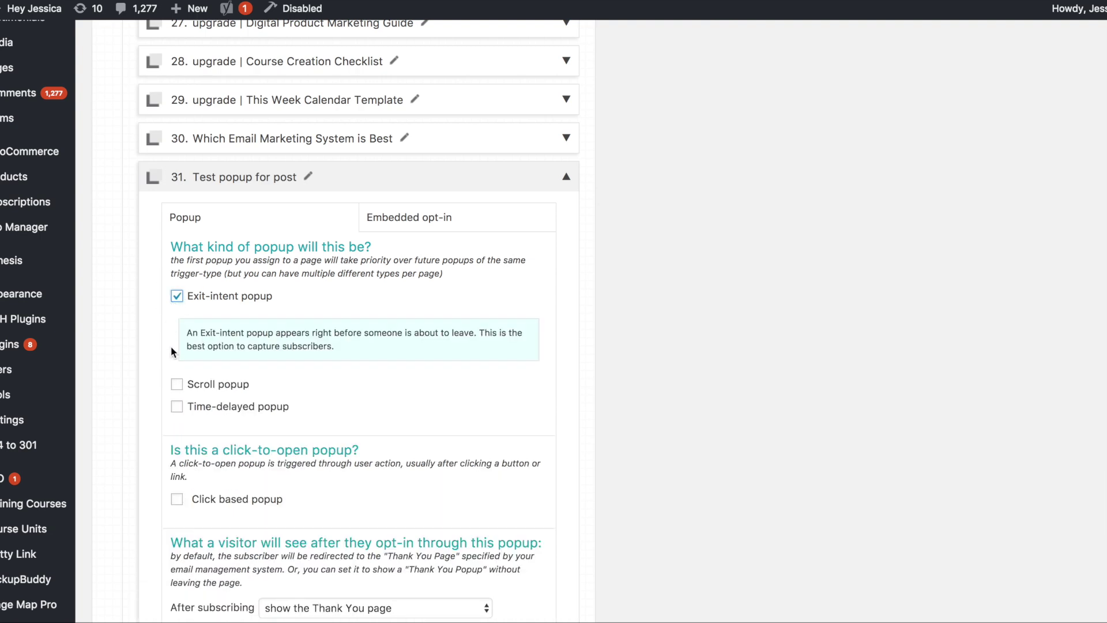
click(177, 297)
click(182, 296)
scroll(498, 375, down, 4)
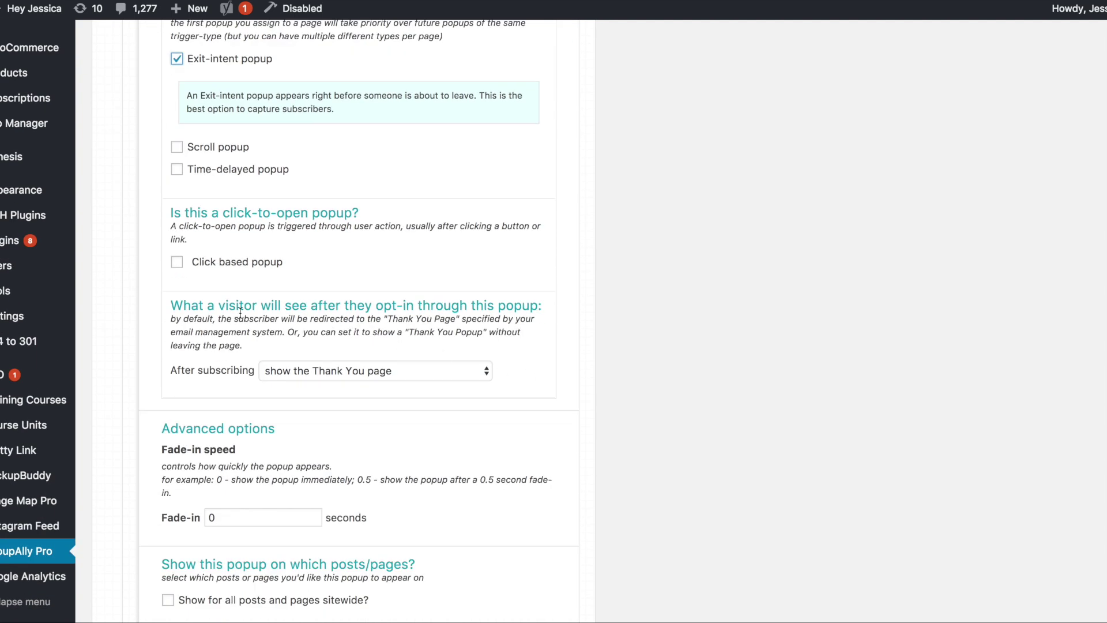
scroll(241, 312, down, 3)
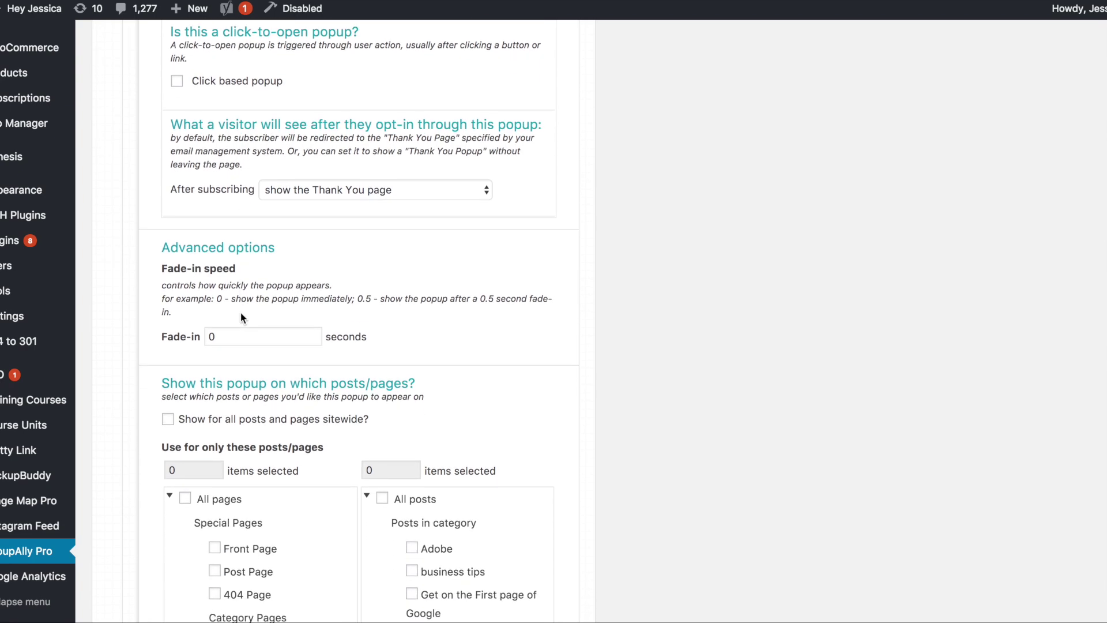
scroll(240, 312, up, 7)
click(410, 196)
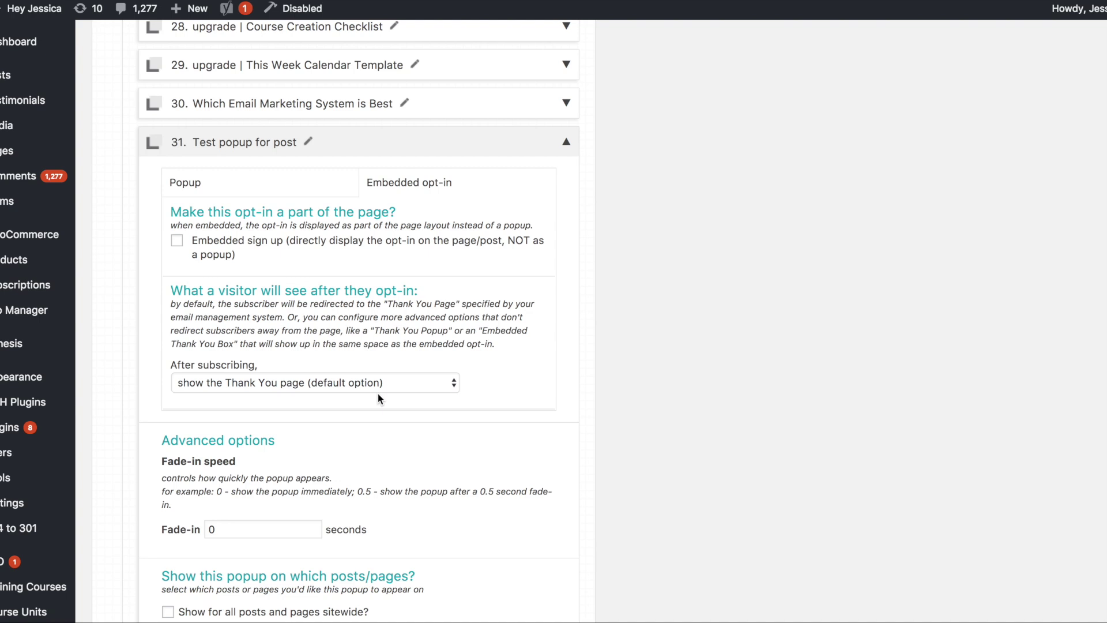
- Leave embedded sign up off with the Thank You page after subscribing, back on the Popup tab
click(177, 240)
click(374, 273)
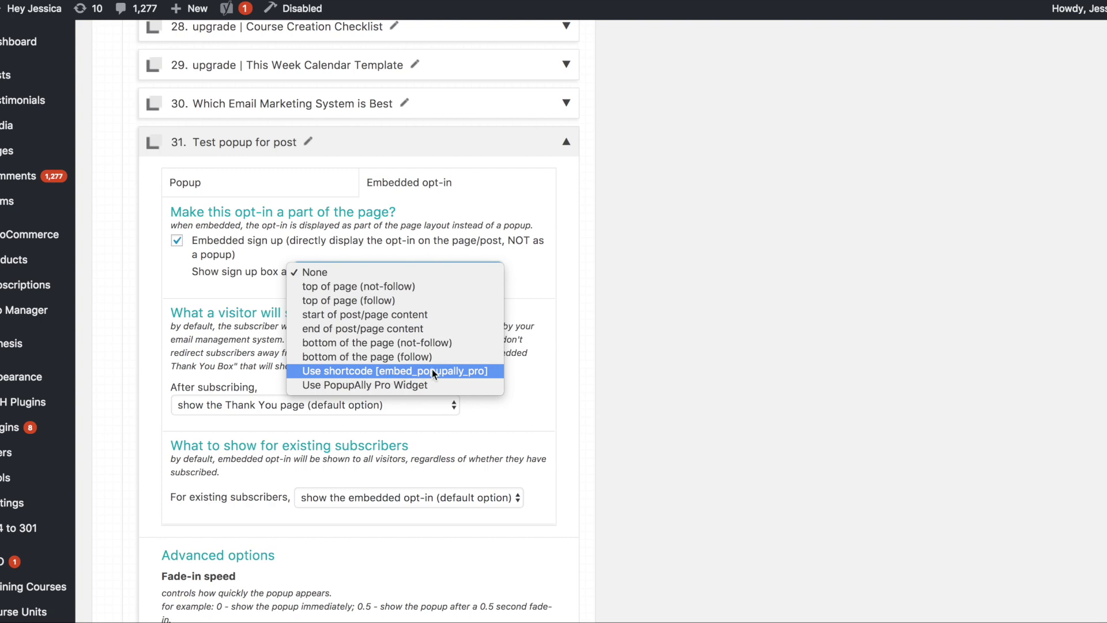
click(247, 250)
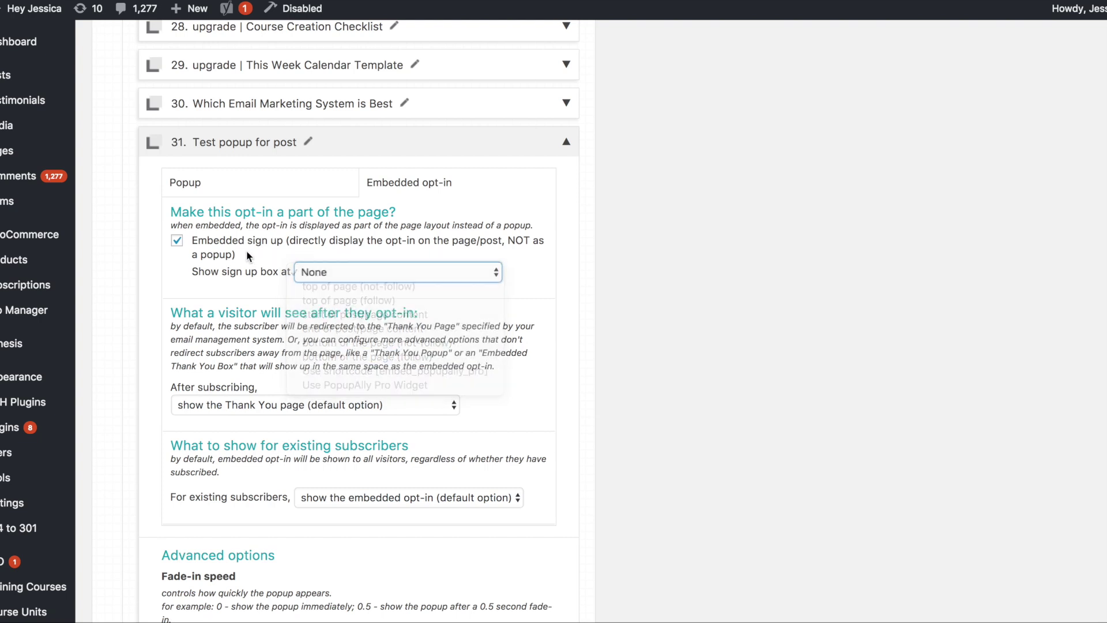
click(176, 241)
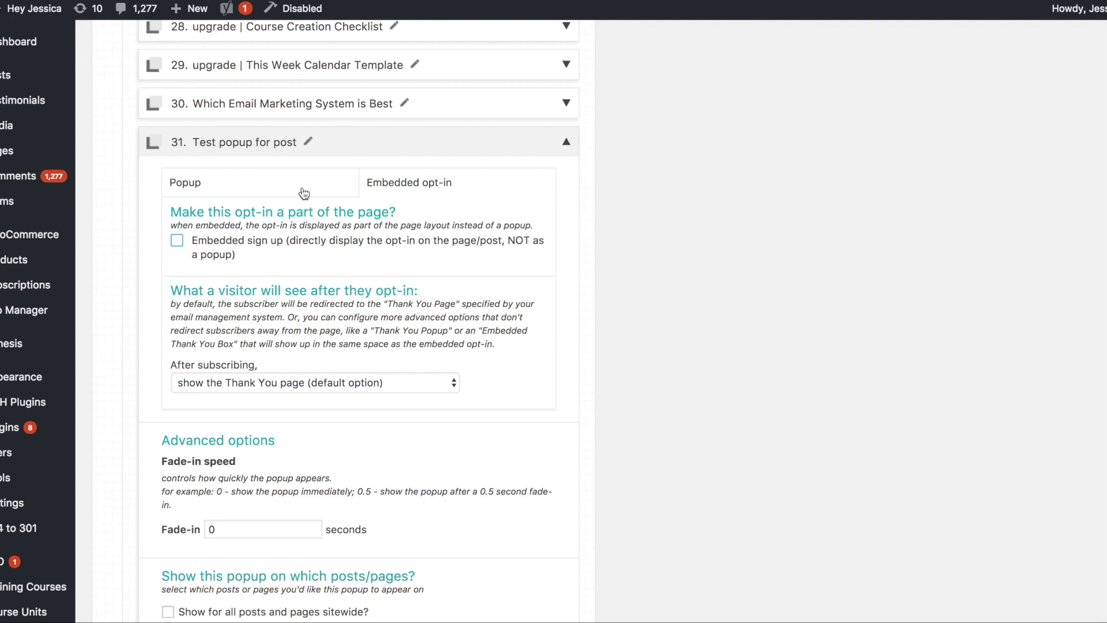
click(261, 384)
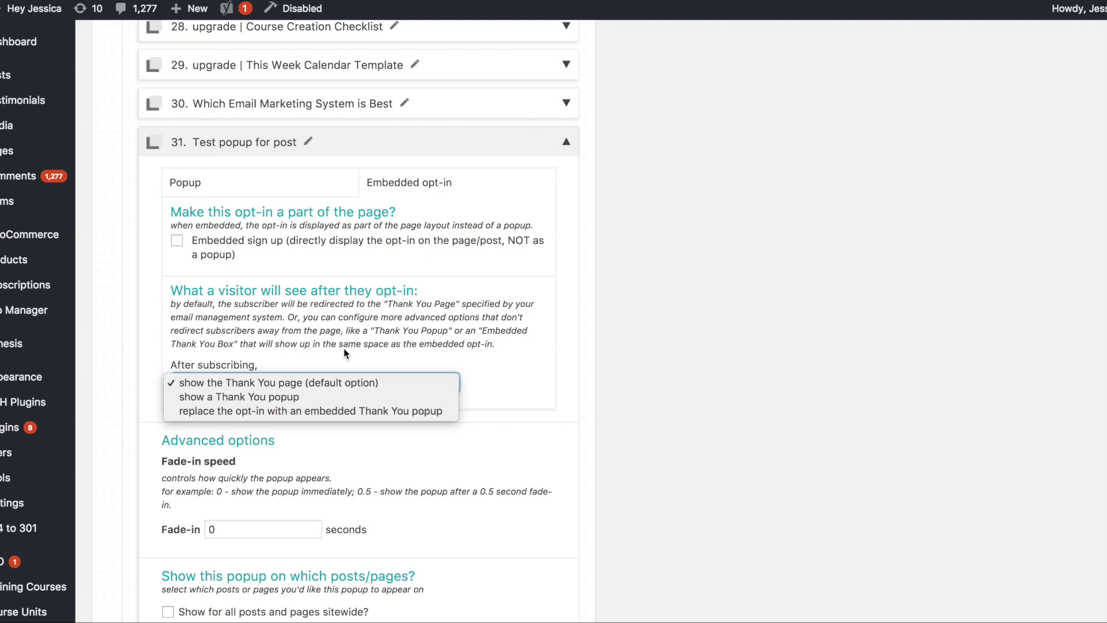
click(318, 253)
click(297, 190)
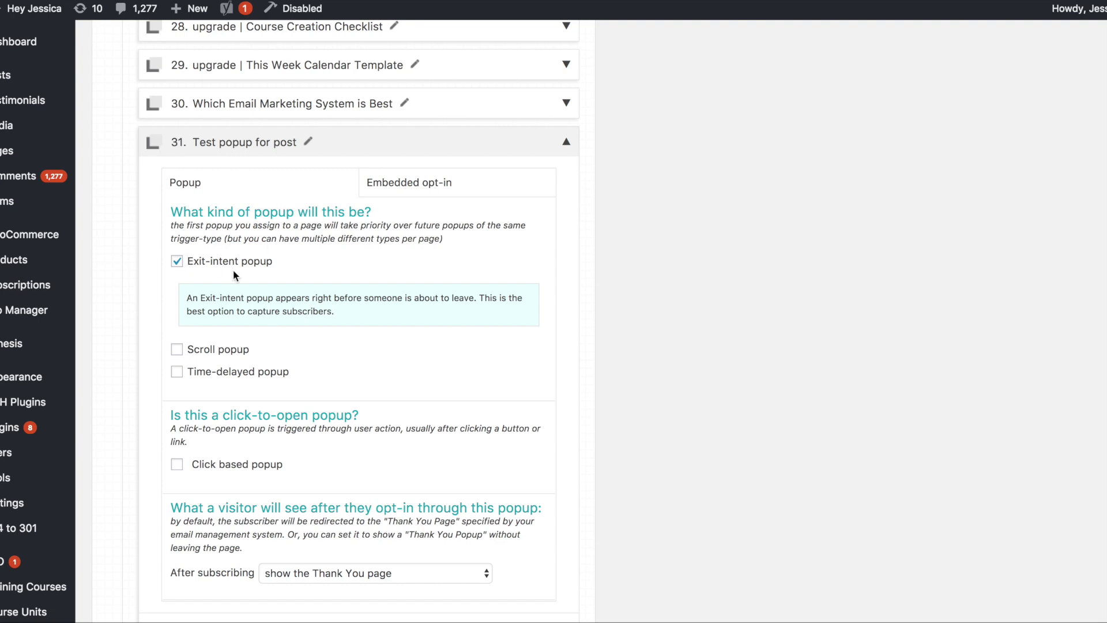
- Enable 'Show for all posts and pages sitewide?' and review the stop-showing options
scroll(367, 344, down, 2)
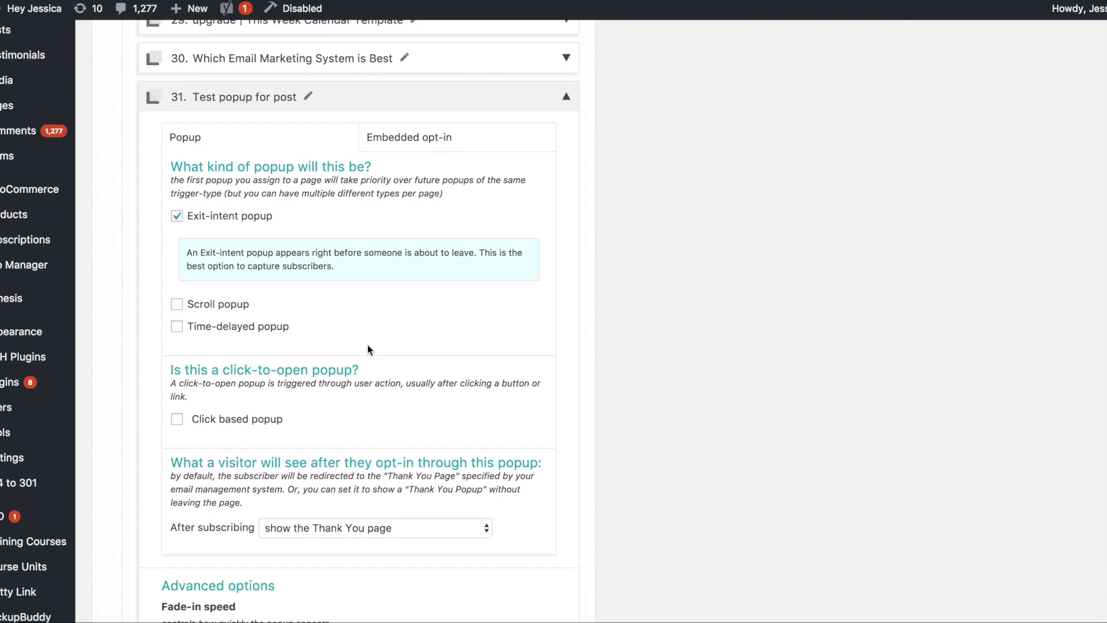
scroll(367, 344, down, 8)
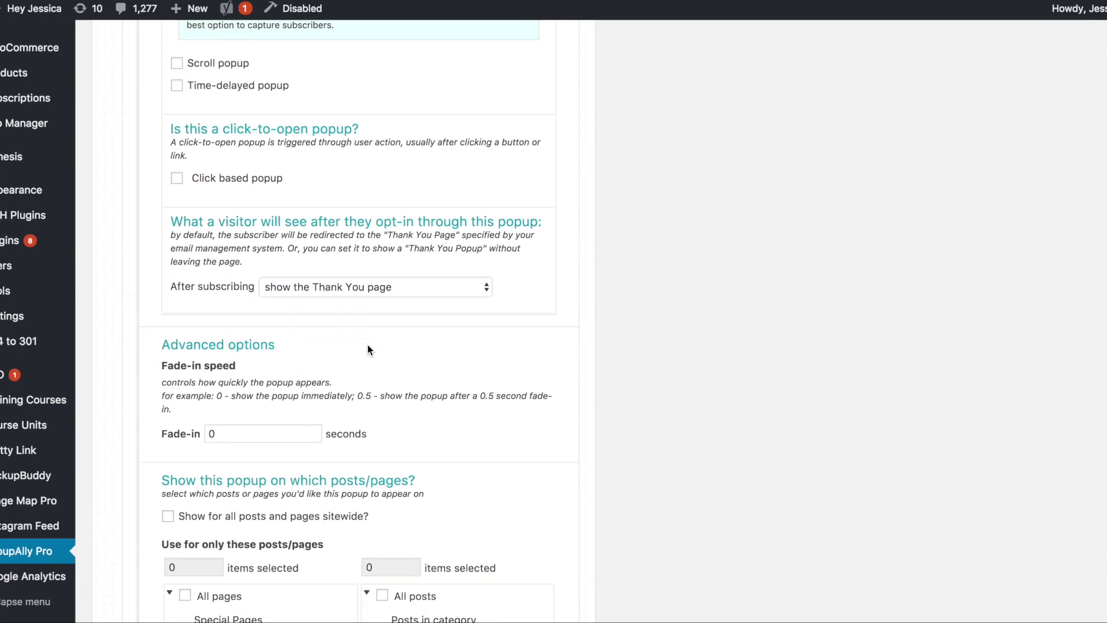
scroll(368, 345, down, 3)
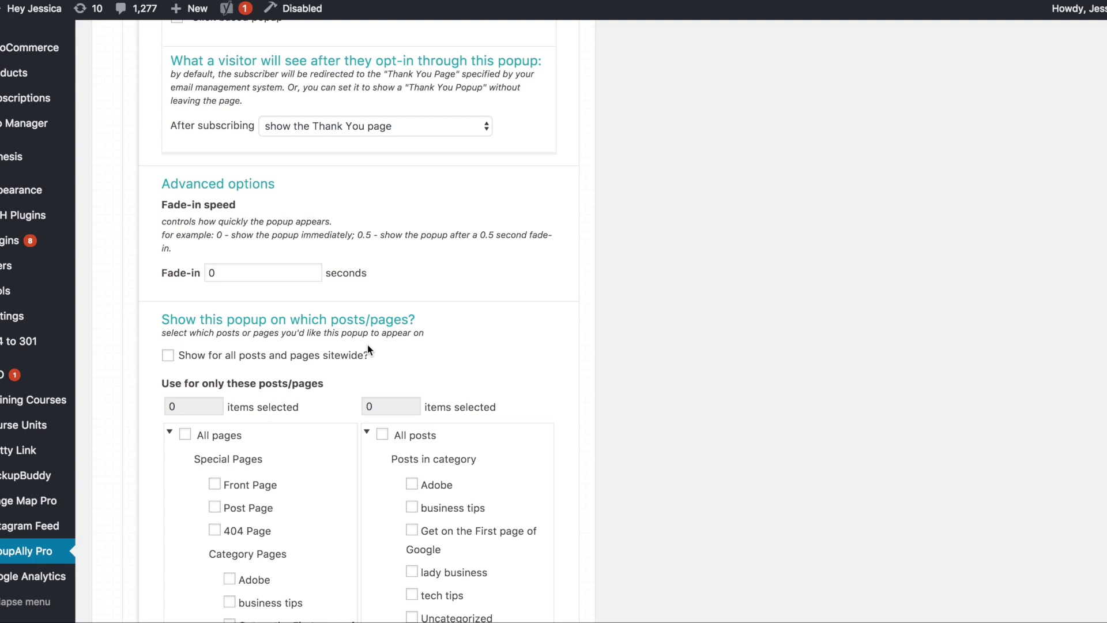
click(167, 355)
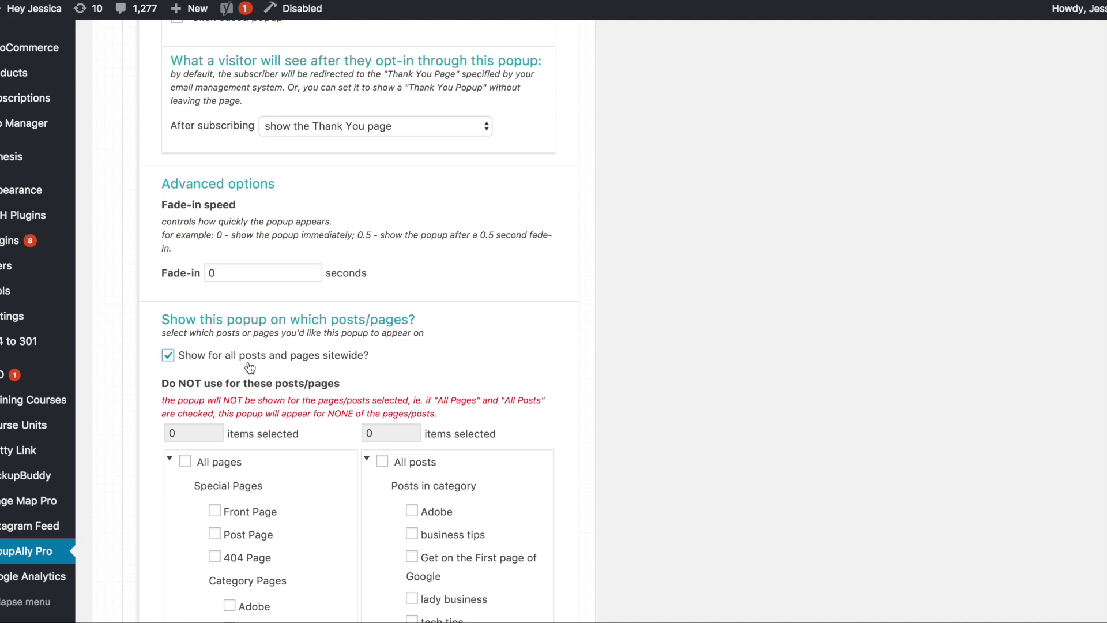
scroll(563, 424, down, 3)
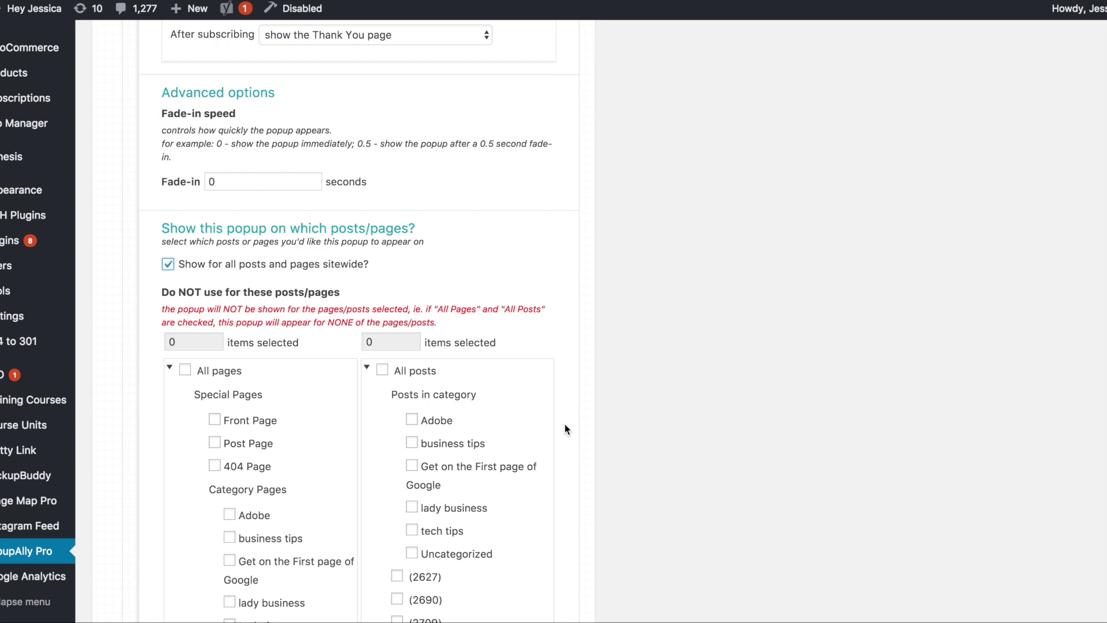
scroll(565, 424, down, 10)
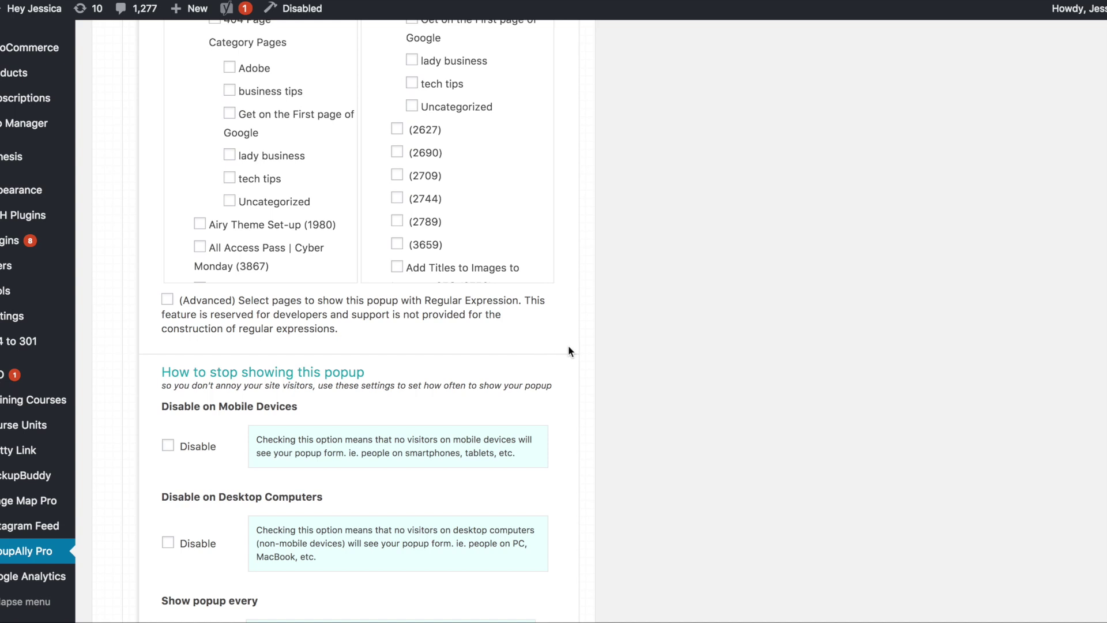
scroll(570, 346, down, 5)
scroll(571, 350, down, 3)
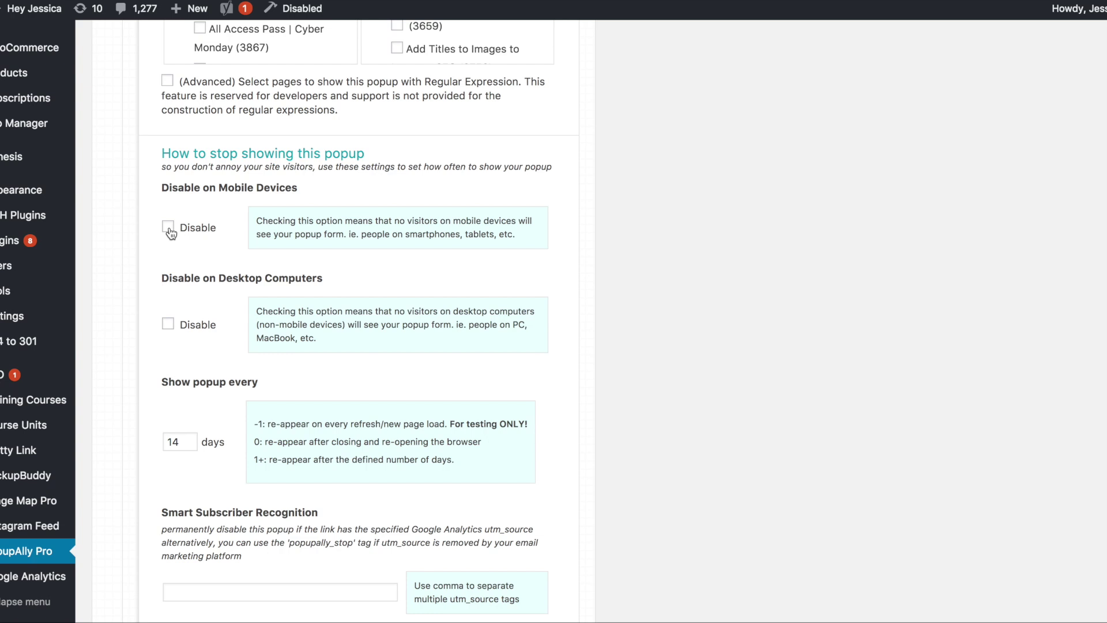
scroll(170, 231, down, 7)
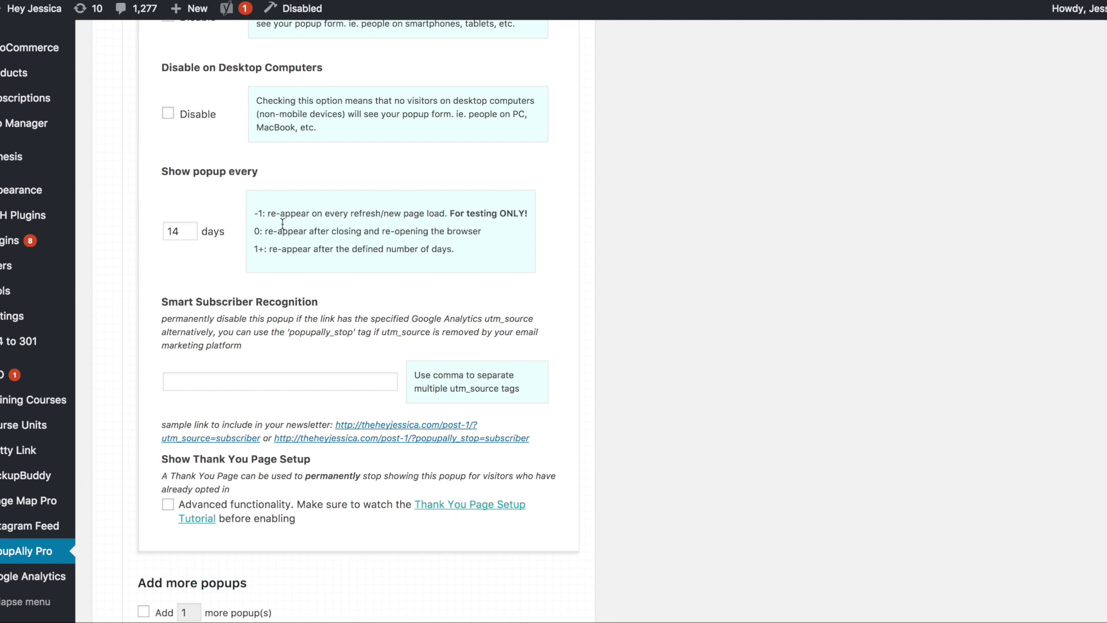
drag(497, 250, 253, 212)
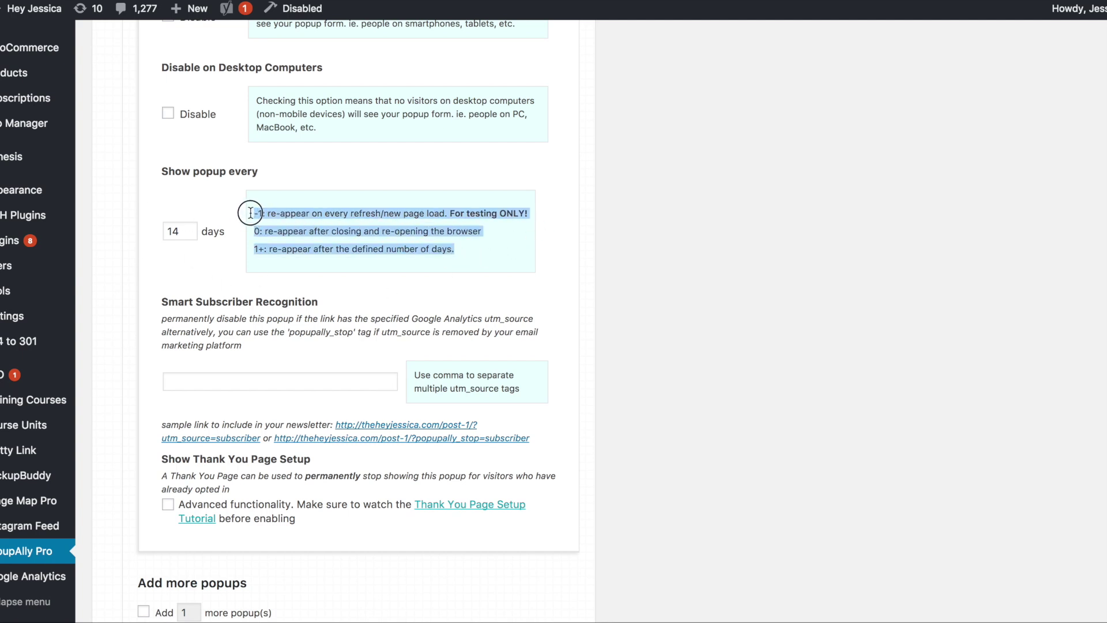
click(501, 249)
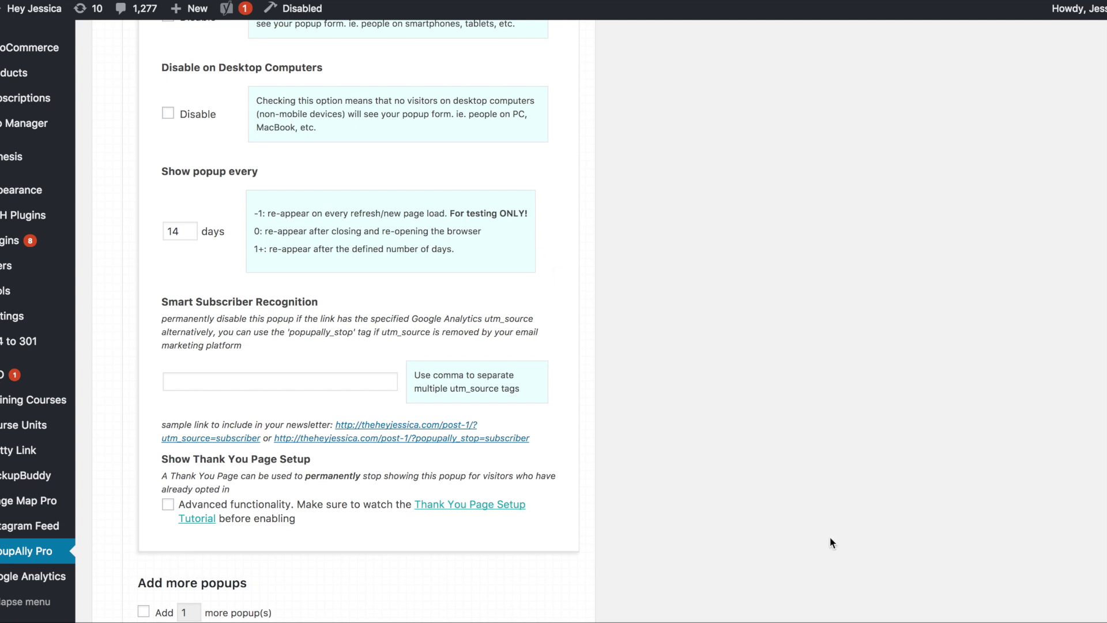
key(super+Tab)
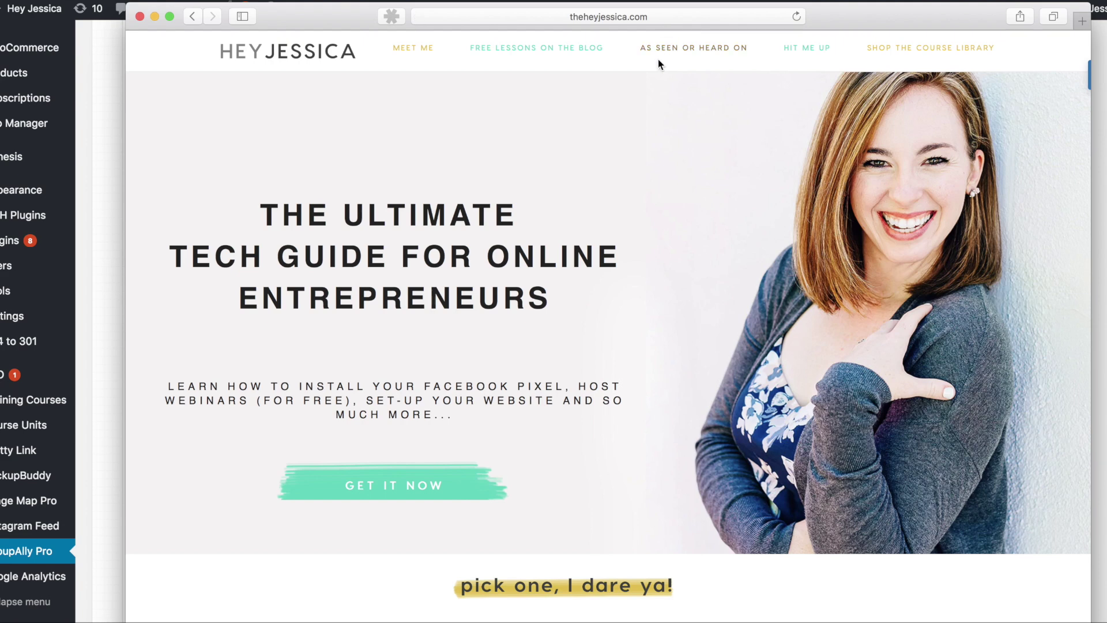
click(108, 292)
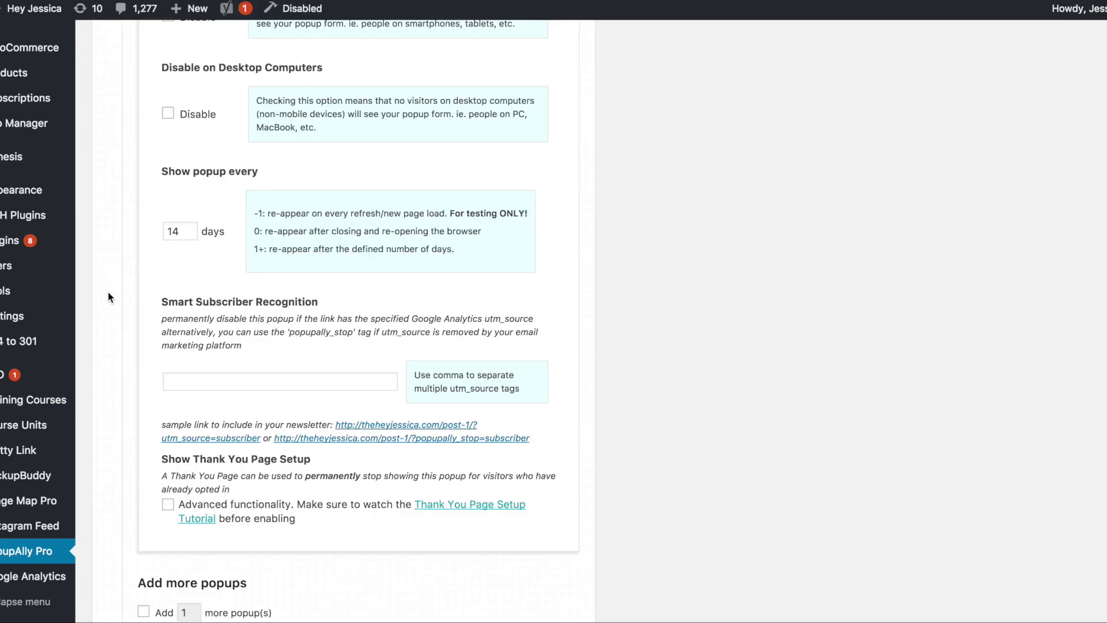
drag(449, 212, 531, 210)
click(500, 235)
key(super+Tab)
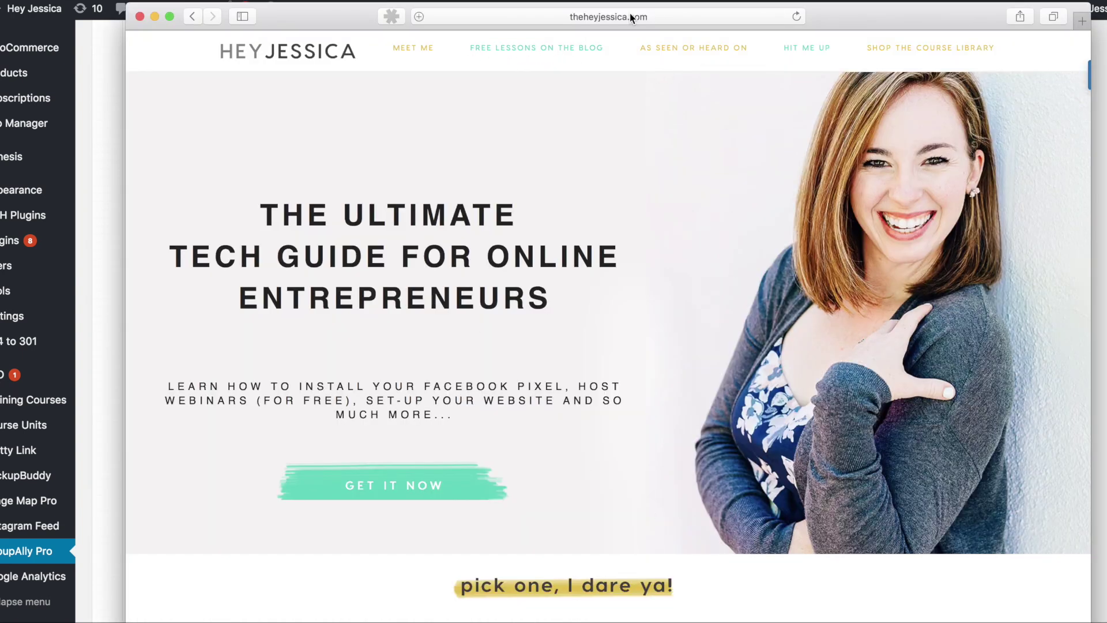
scroll(641, 134, down, 10)
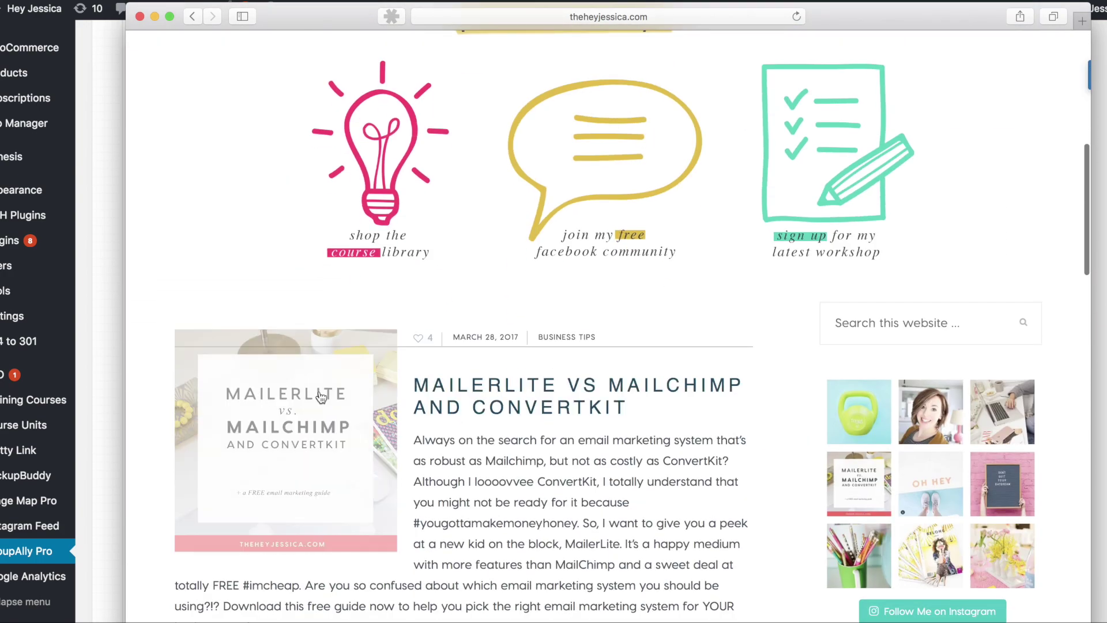
scroll(573, 413, up, 10)
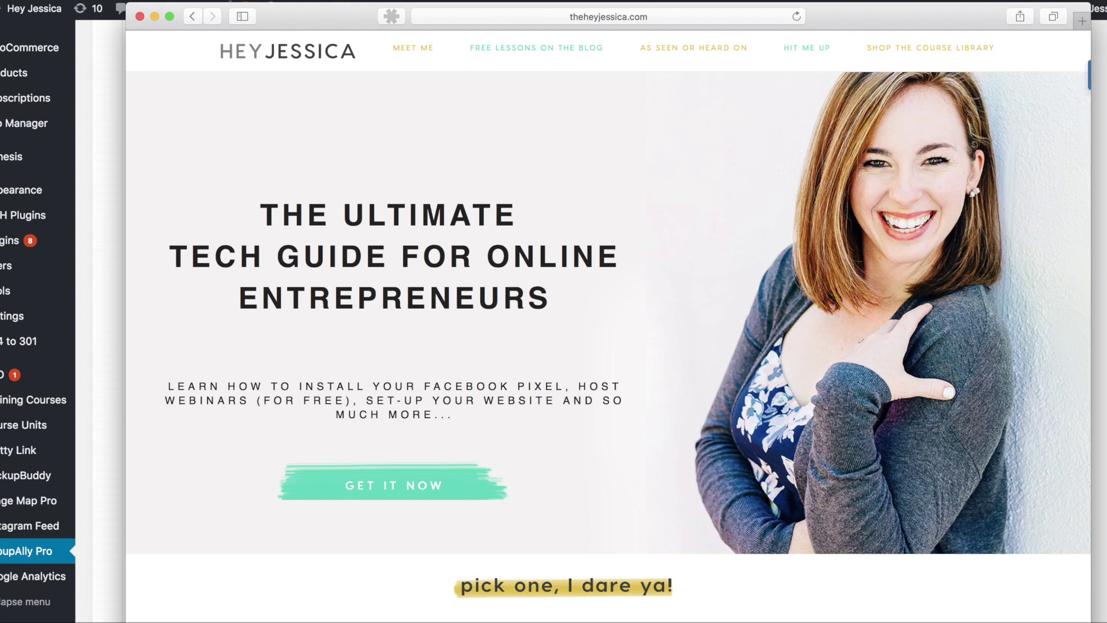
key(super+w)
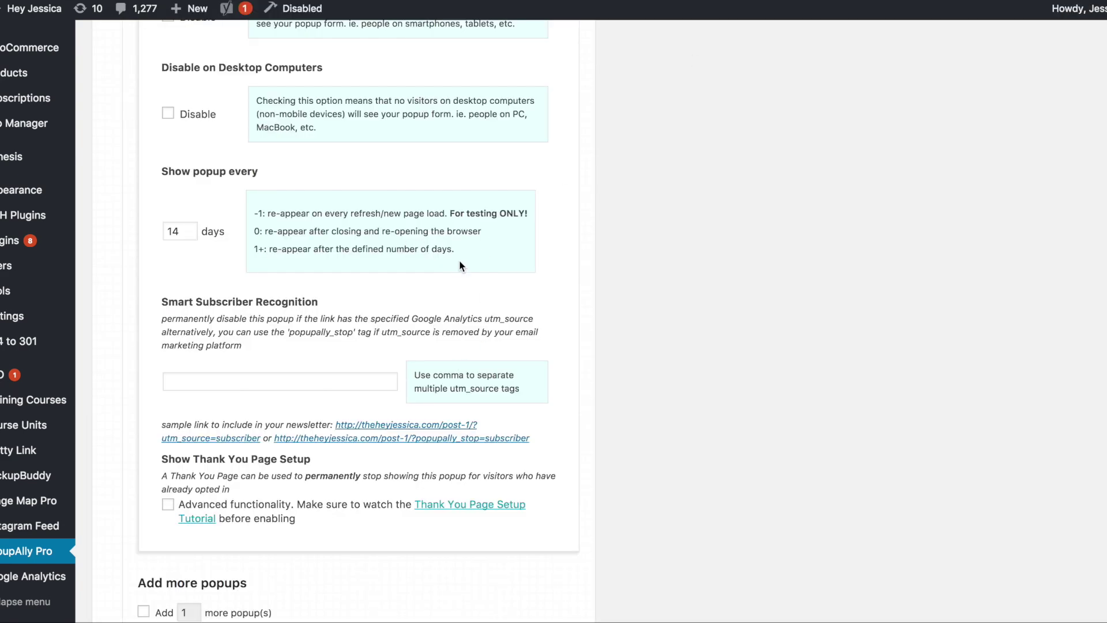
- Save popup 31's sitewide exit-intent display settings and go to Style Settings
drag(462, 248, 248, 231)
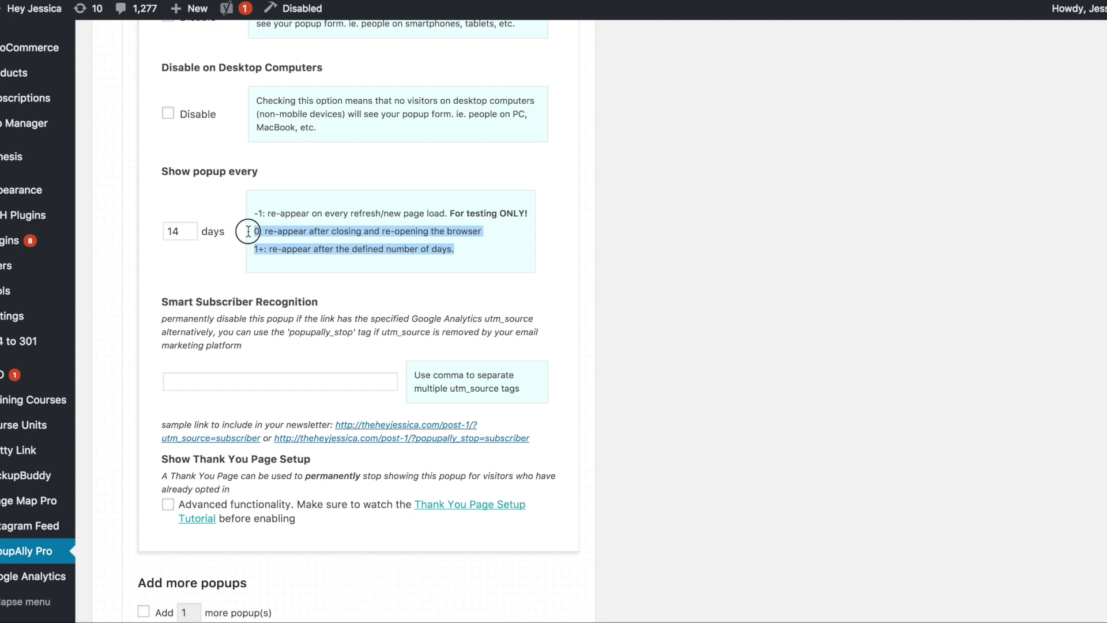
click(180, 231)
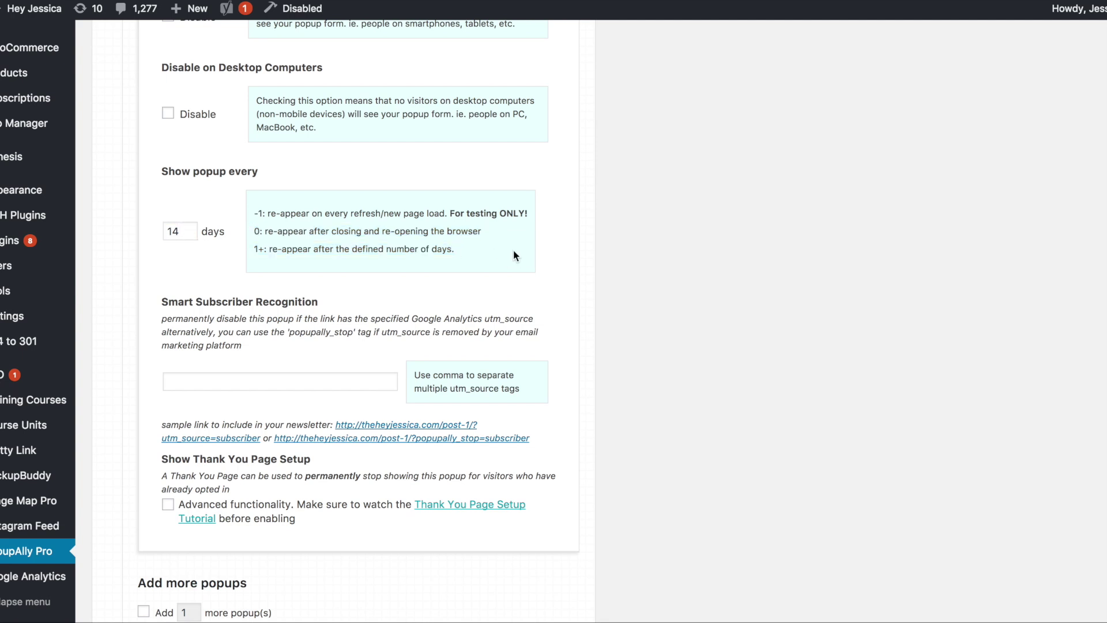
scroll(515, 255, down, 3)
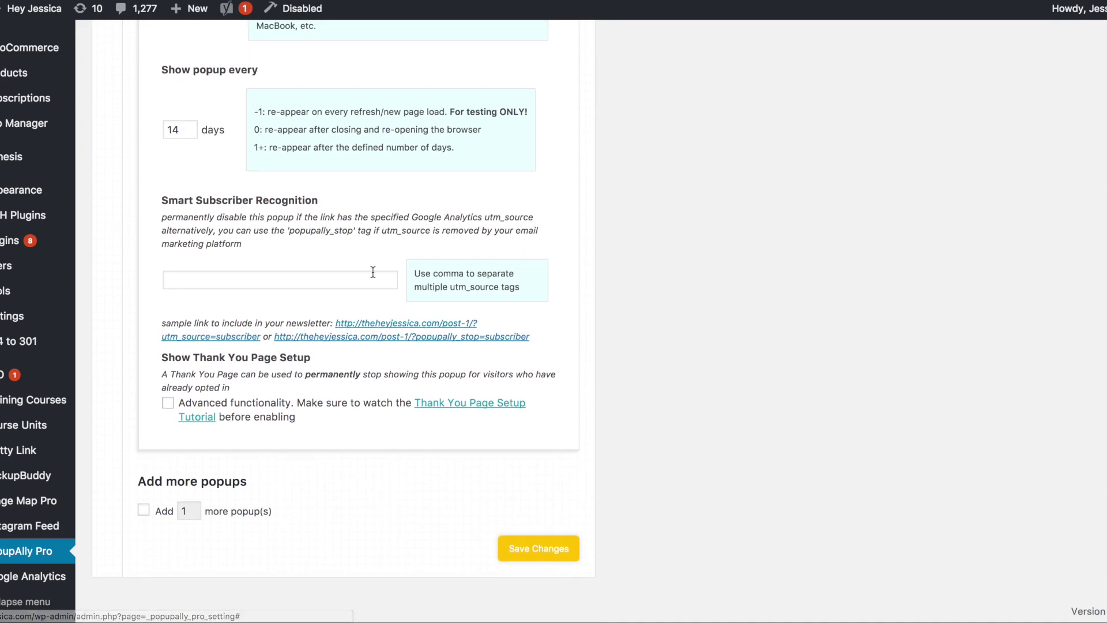
scroll(285, 252, up, 10)
scroll(285, 250, up, 10)
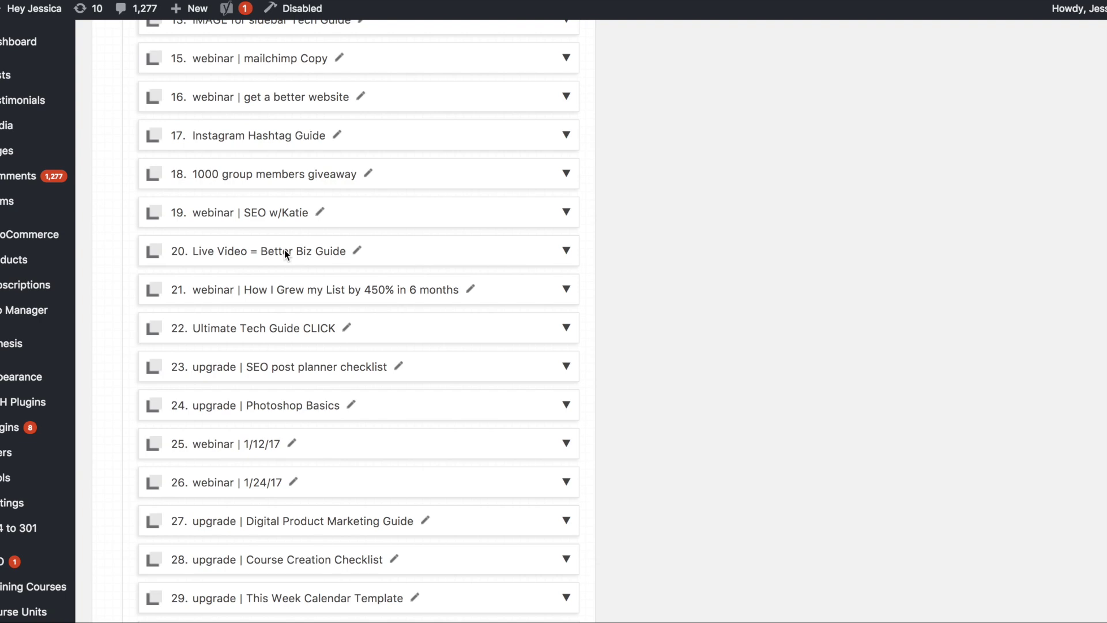
scroll(285, 250, down, 8)
click(566, 218)
scroll(566, 218, up, 15)
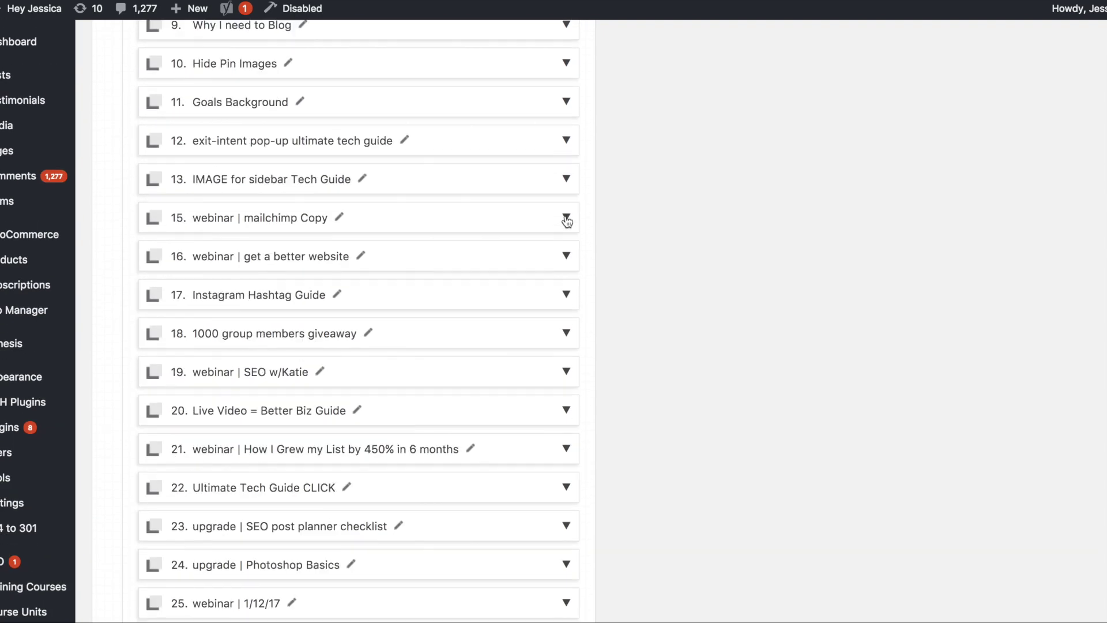
click(107, 299)
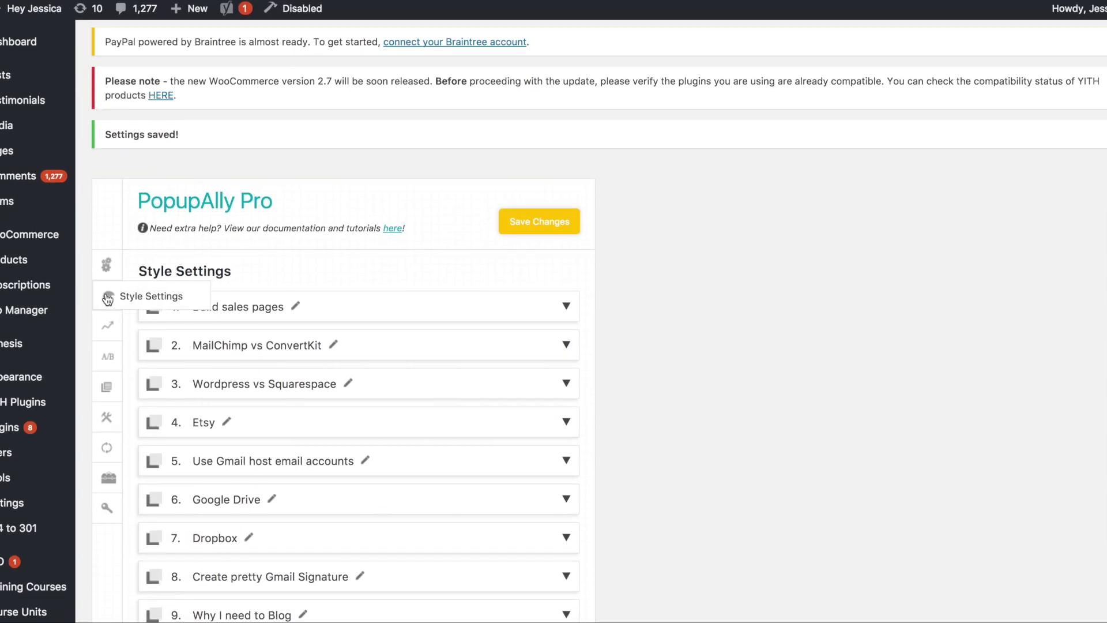
- Find popup 31 and list its 'Send information to' destination choices
scroll(668, 352, down, 20)
scroll(661, 350, down, 5)
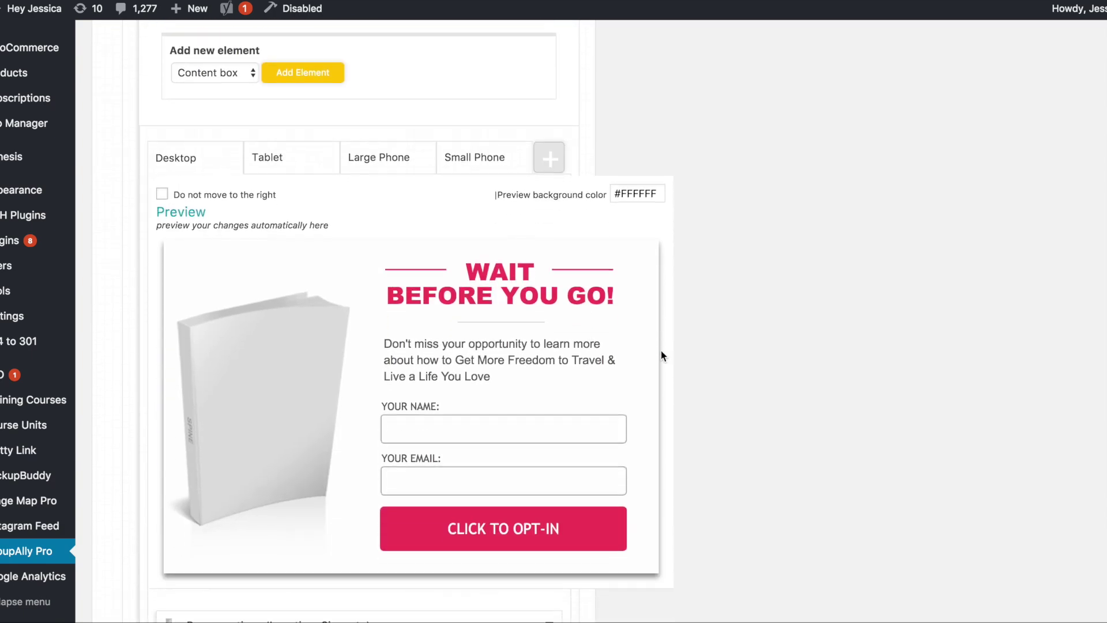
scroll(661, 355, up, 15)
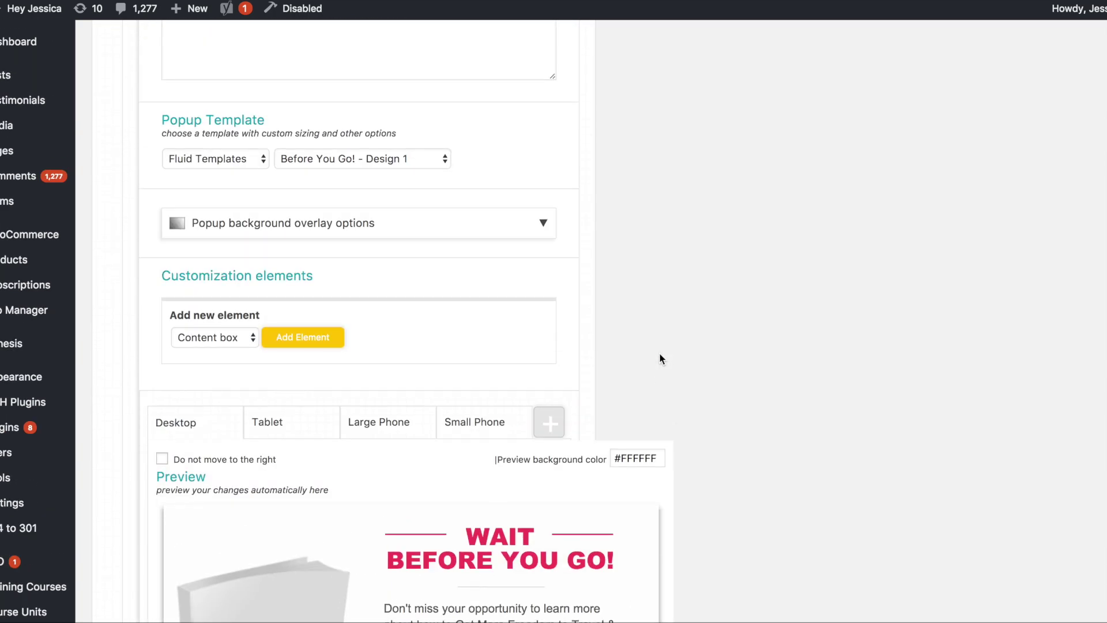
scroll(660, 354, up, 15)
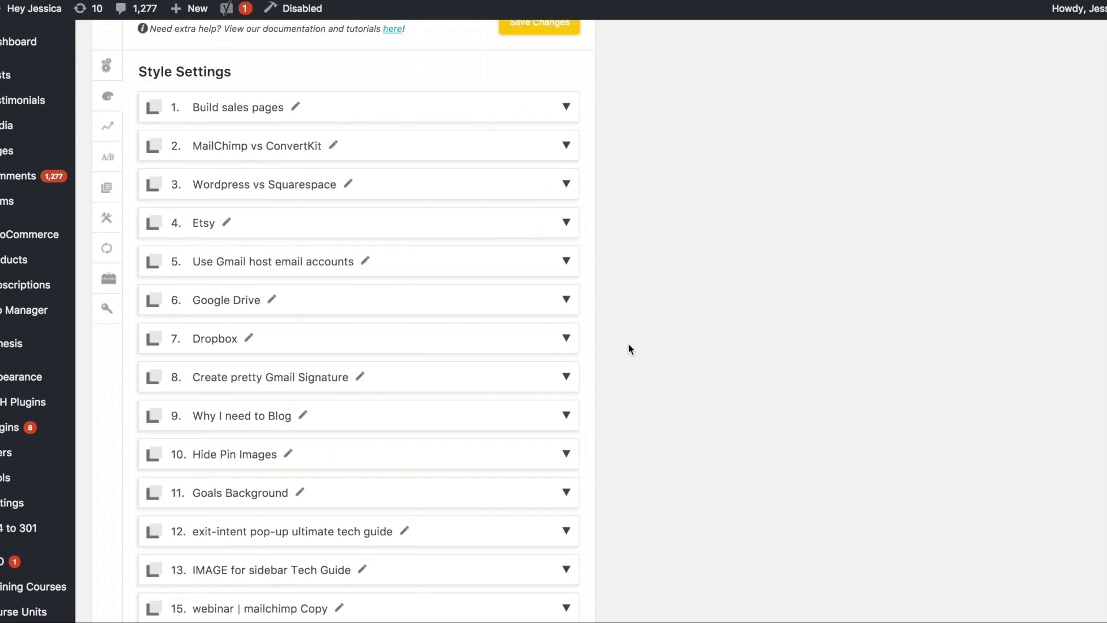
scroll(603, 296, down, 15)
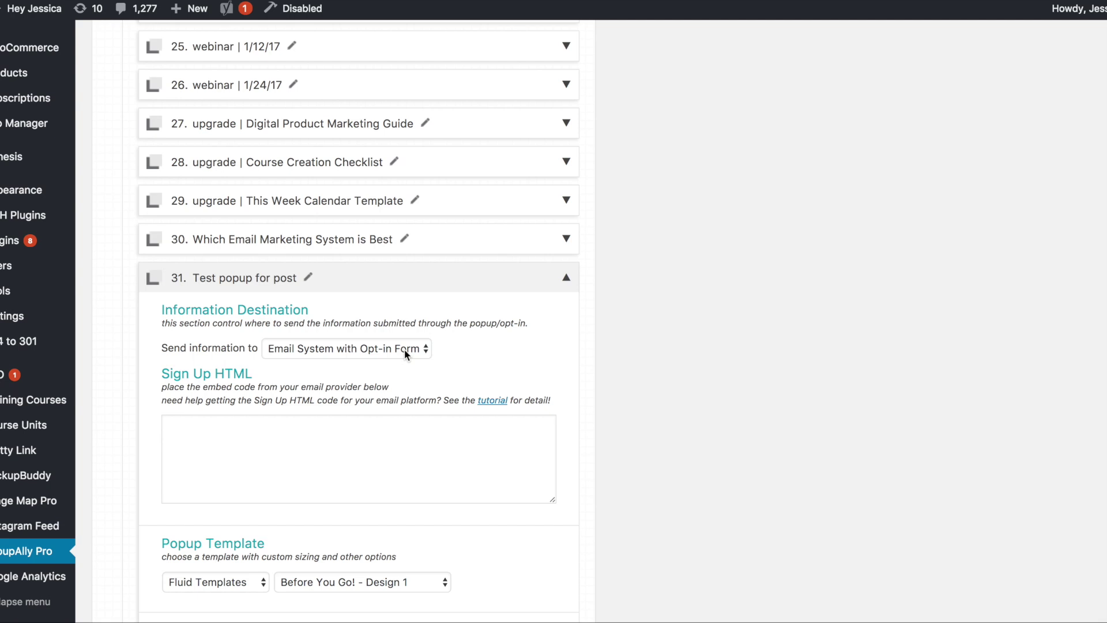
click(407, 353)
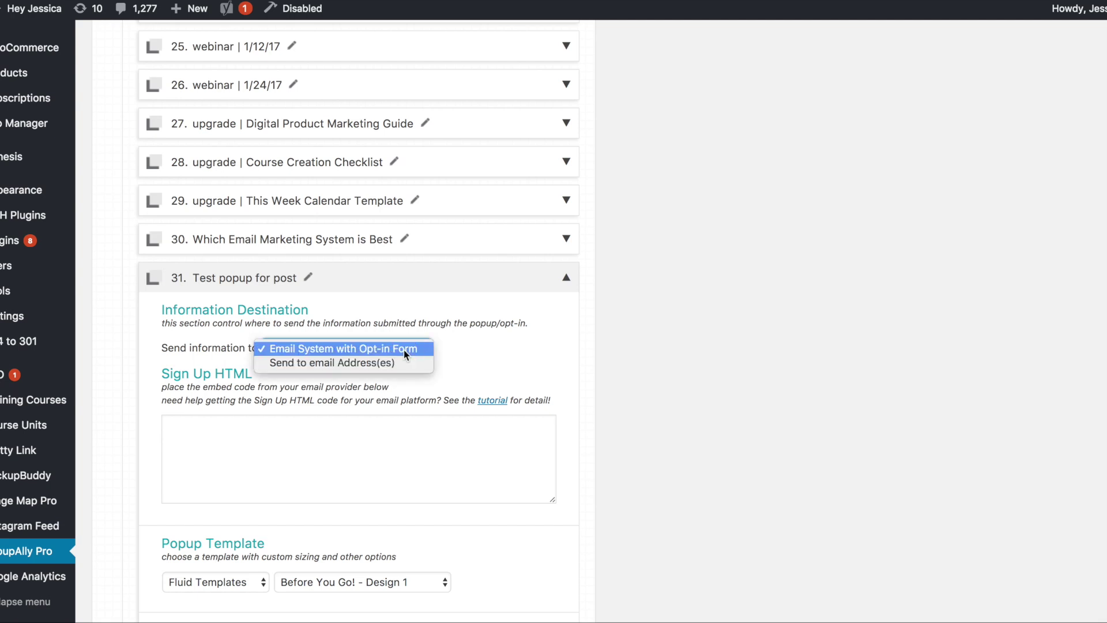
- Keep Email System with Opt-in Form and open ConvertKit's Course Map Challenge form
click(403, 349)
mouse_move(226, 8)
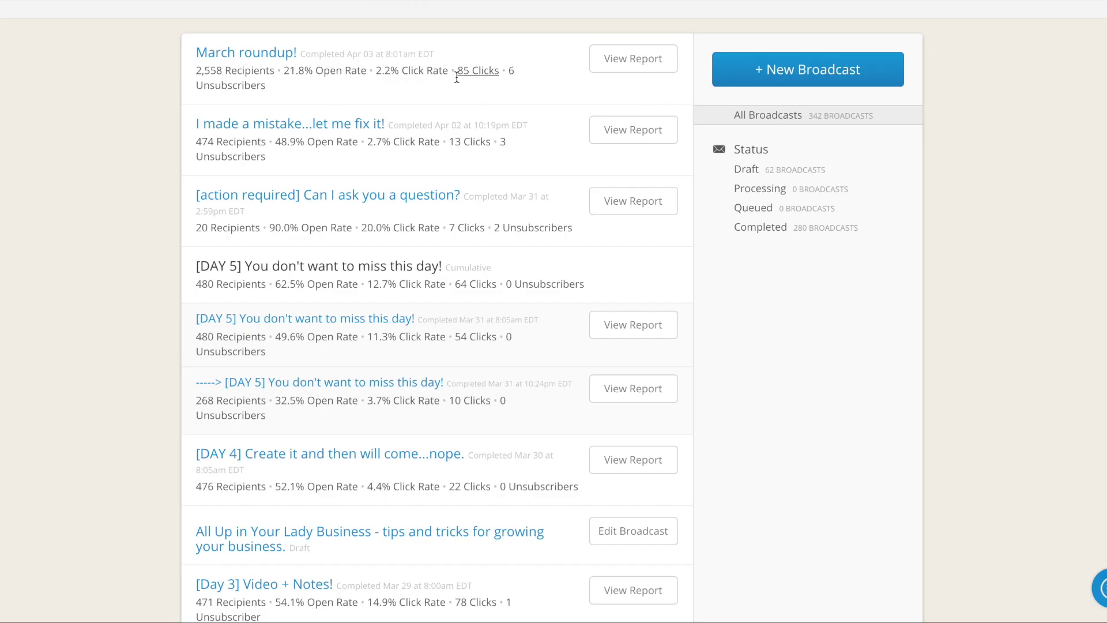
scroll(457, 77, up, 3)
click(264, 28)
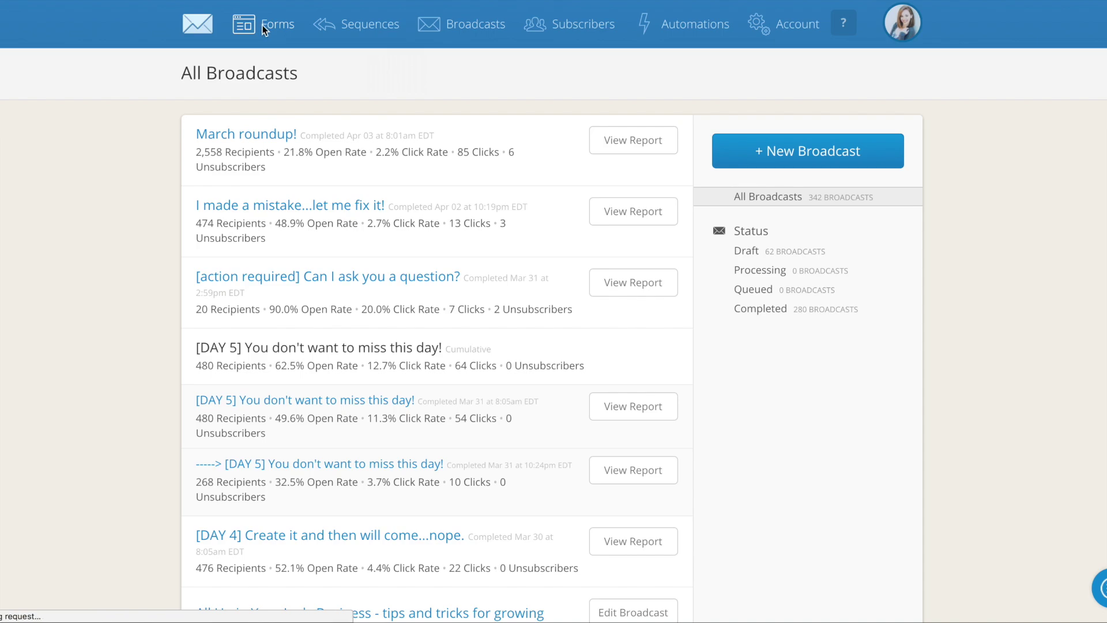
scroll(338, 131, down, 10)
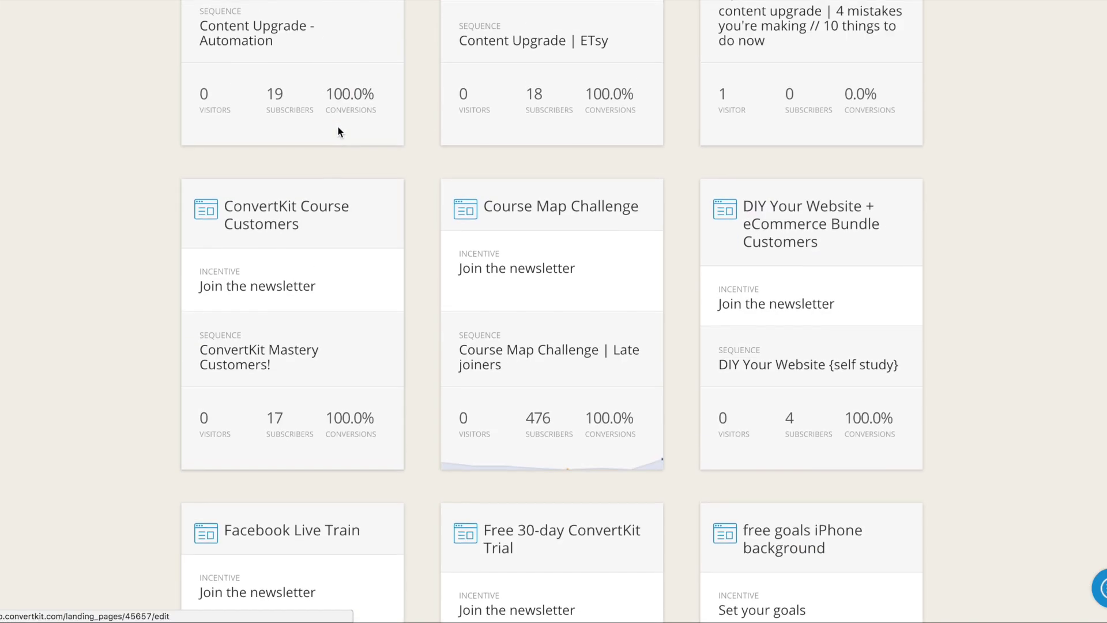
click(613, 263)
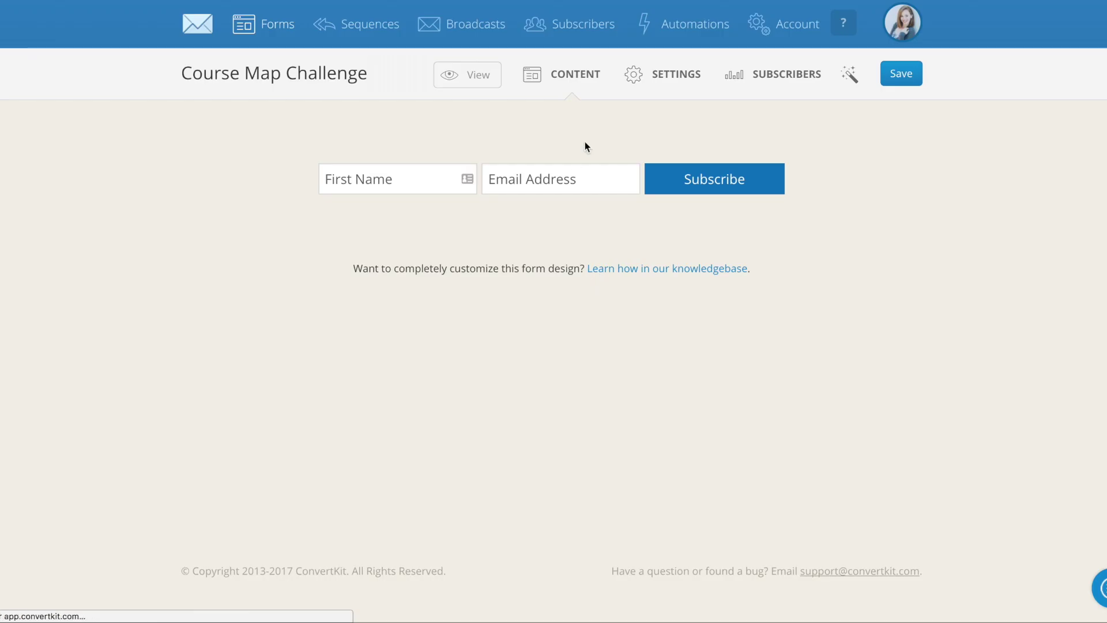
- Copy the form's Raw HTML embed code into popup 31's Sign Up HTML box
click(666, 75)
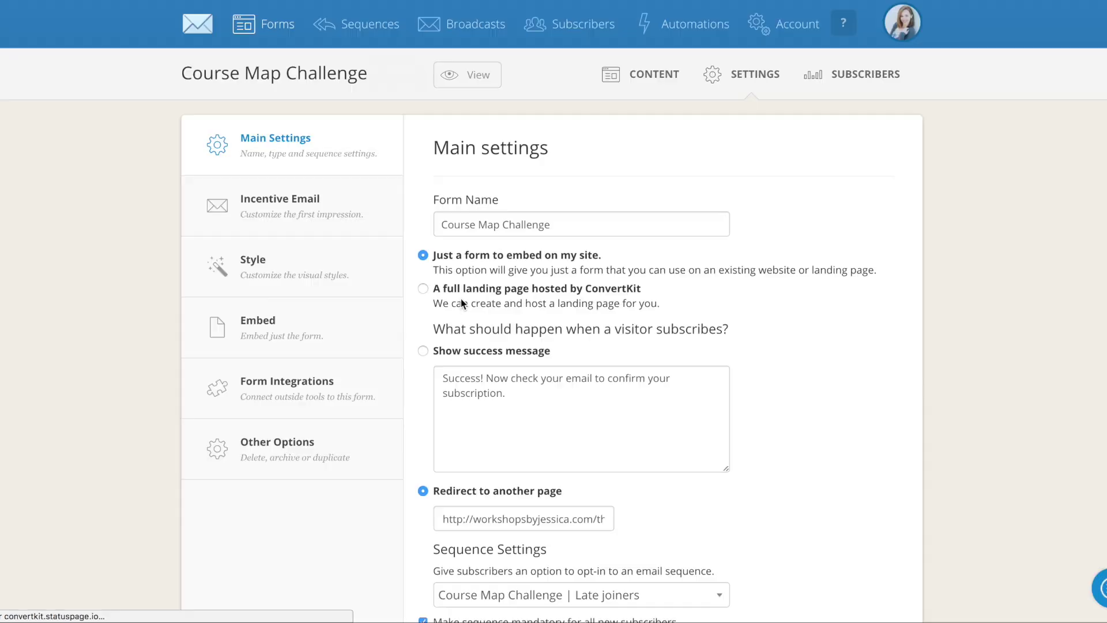
click(314, 337)
click(680, 321)
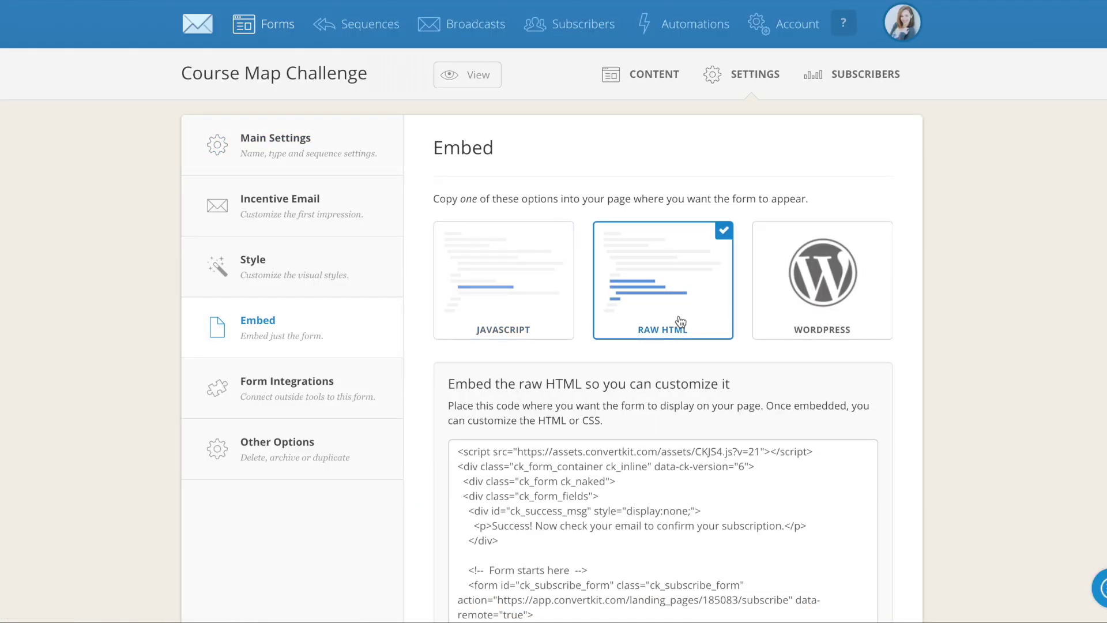
click(552, 468)
key(ctrl+c)
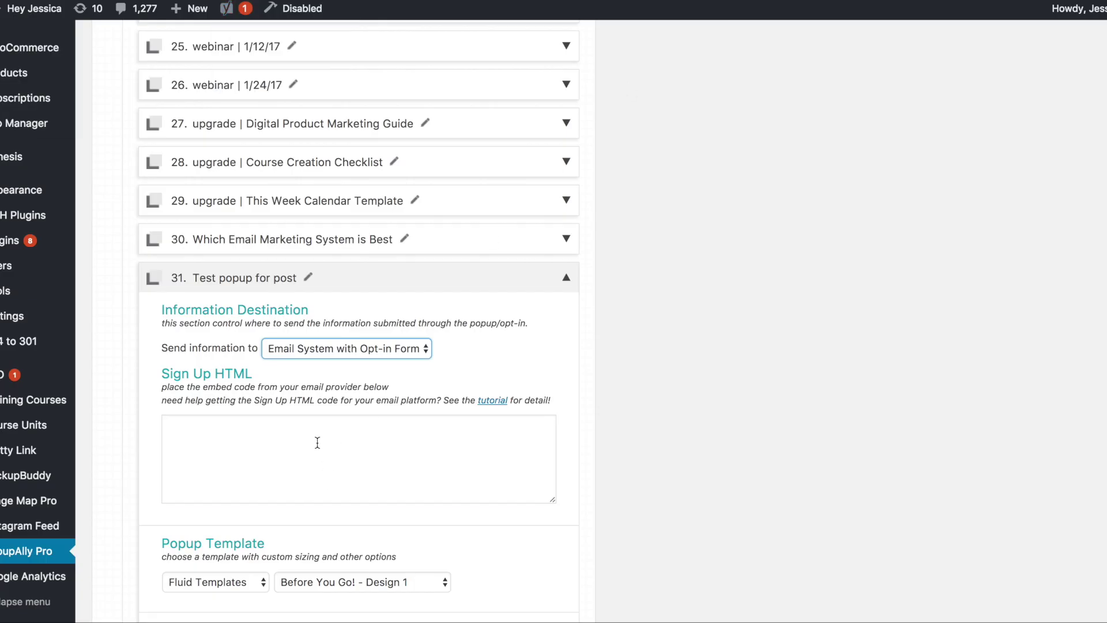
click(320, 442)
key(ctrl+v)
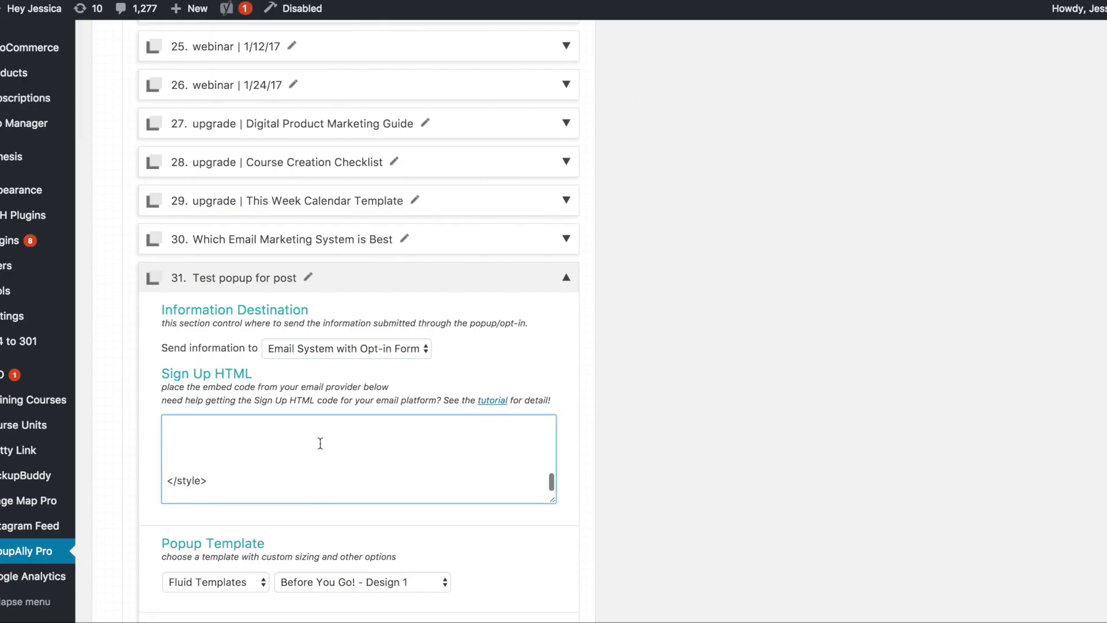
- Scroll through popup 31's settings down to the Popup Template section
scroll(320, 443, up, 15)
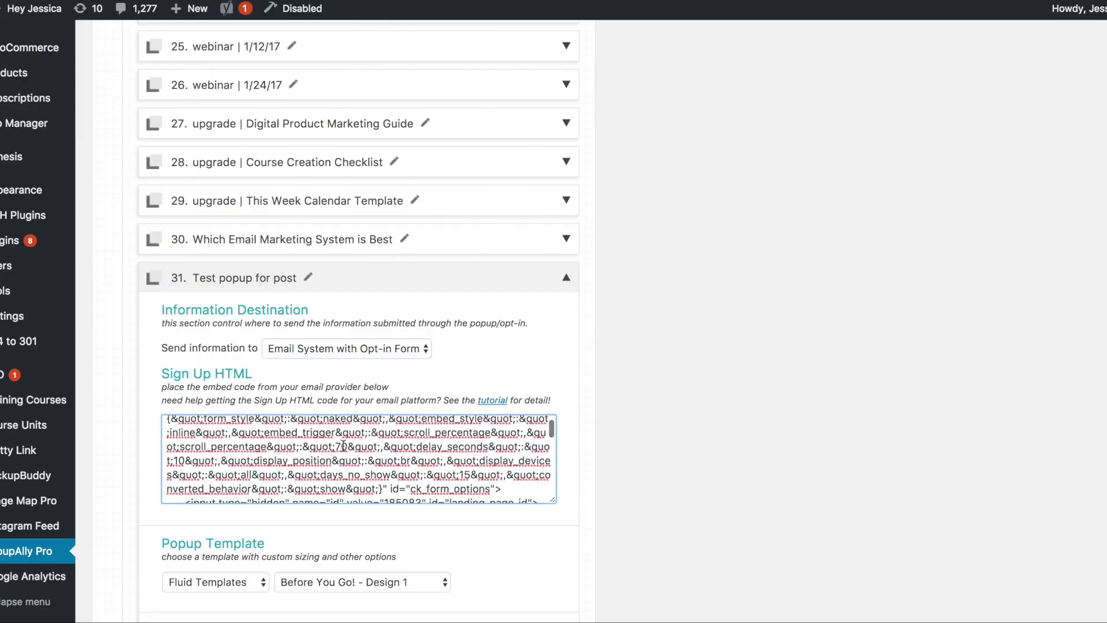
scroll(343, 445, up, 10)
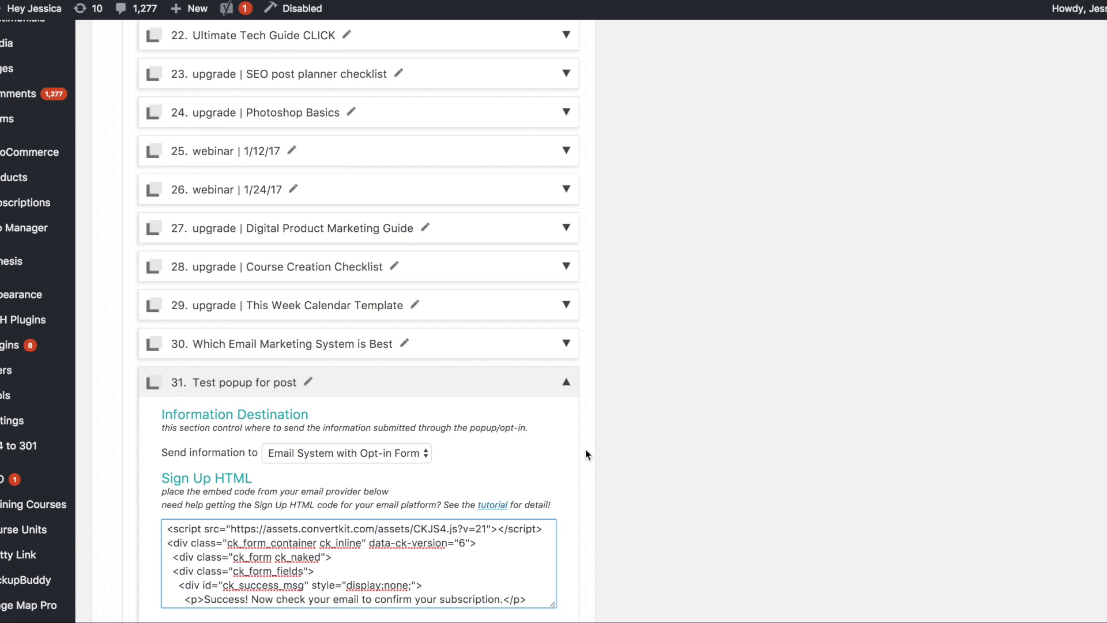
scroll(586, 451, down, 5)
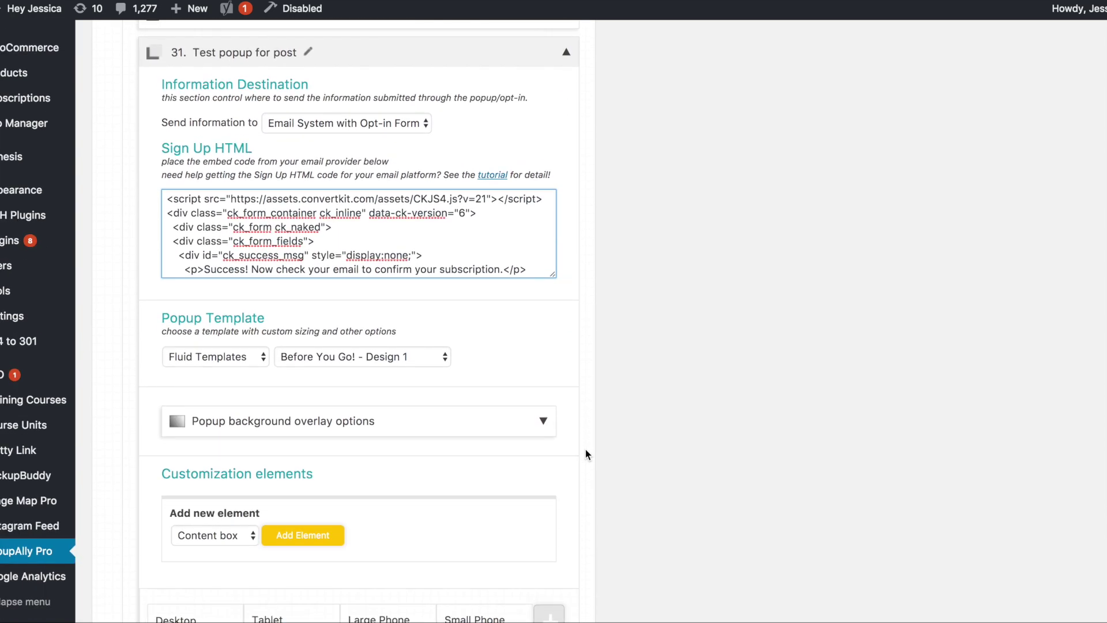
scroll(586, 452, down, 4)
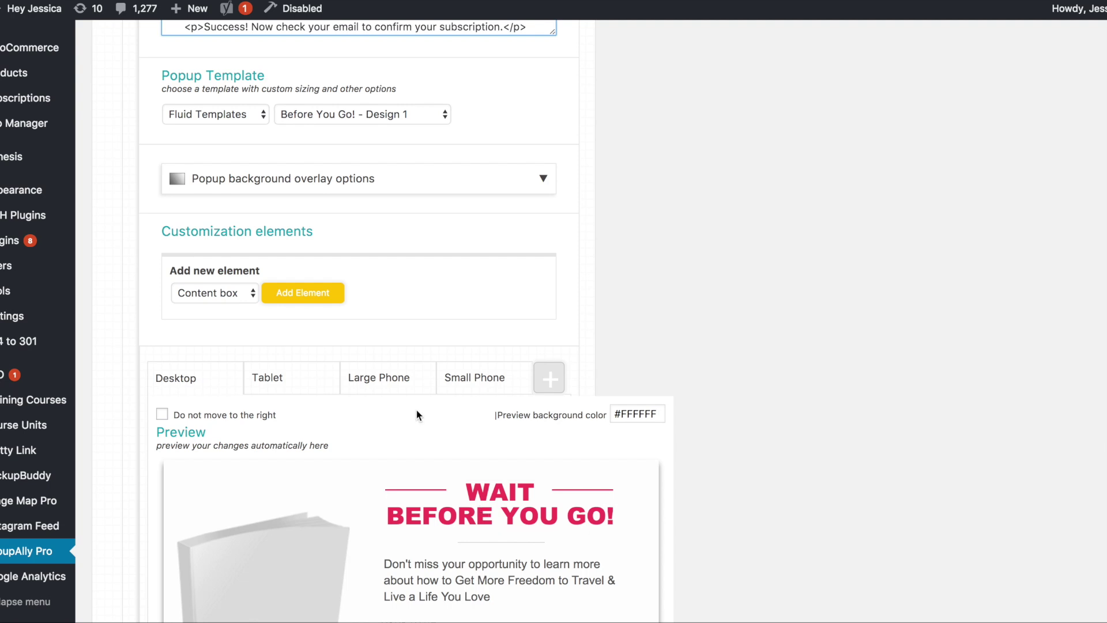
- Keep Fluid Templates and preview the Circular - Dark and Special Offers - Design 1 (Dark) designs
click(236, 113)
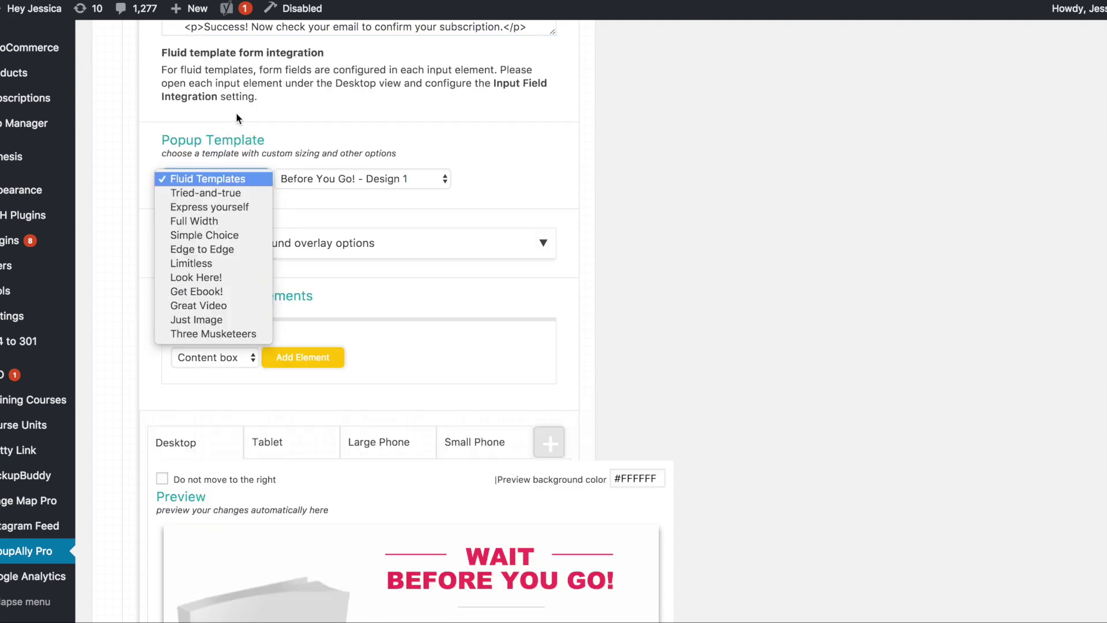
click(233, 174)
click(344, 176)
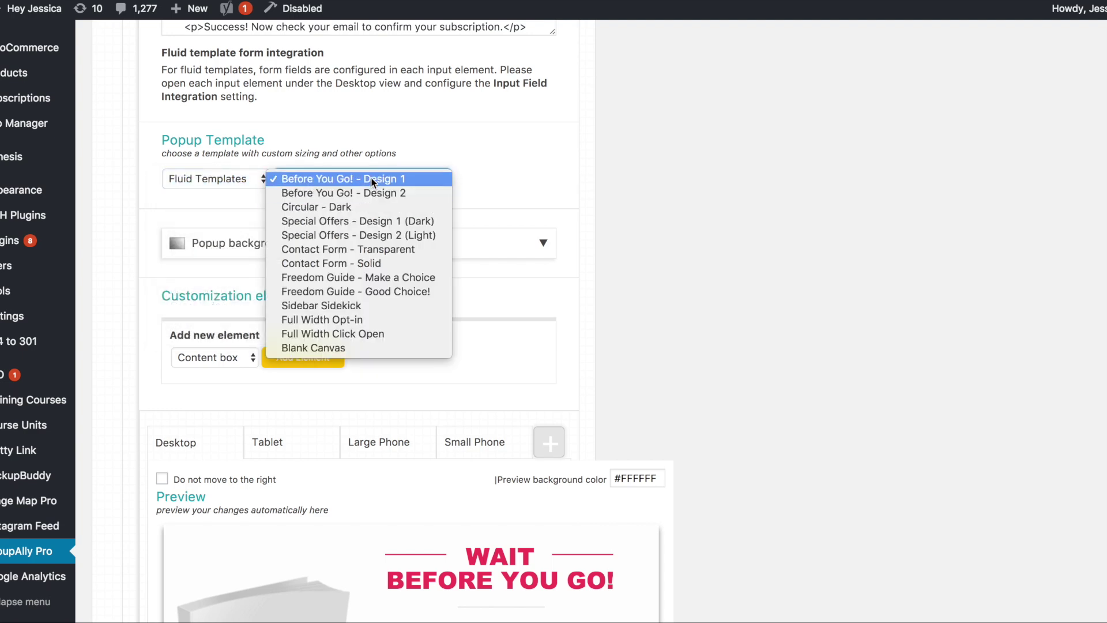
click(346, 207)
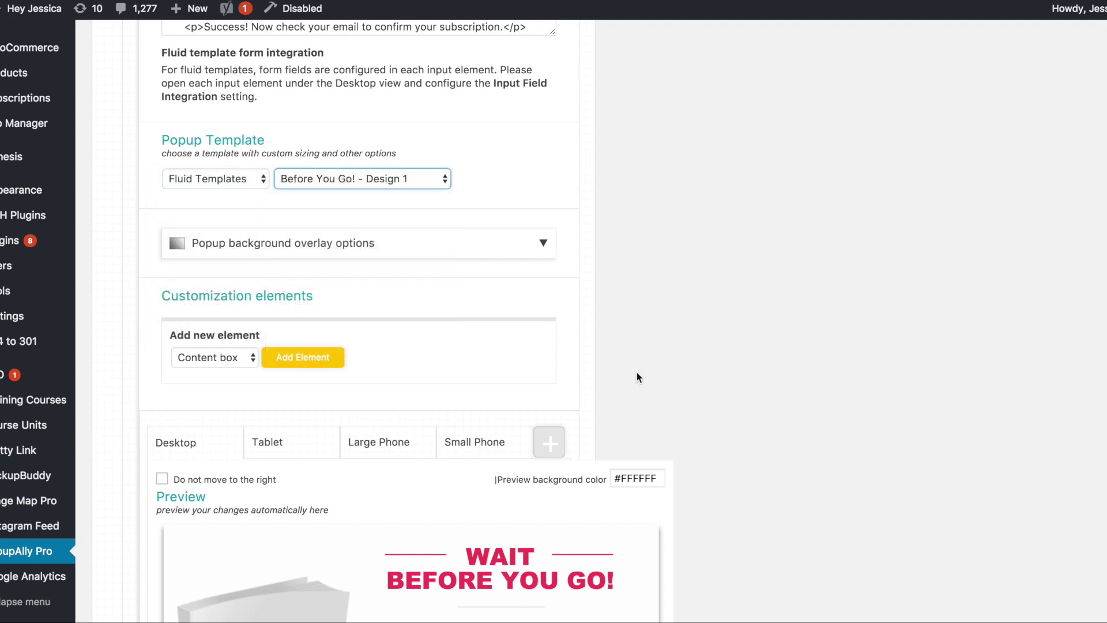
scroll(640, 375, down, 4)
scroll(654, 379, up, 4)
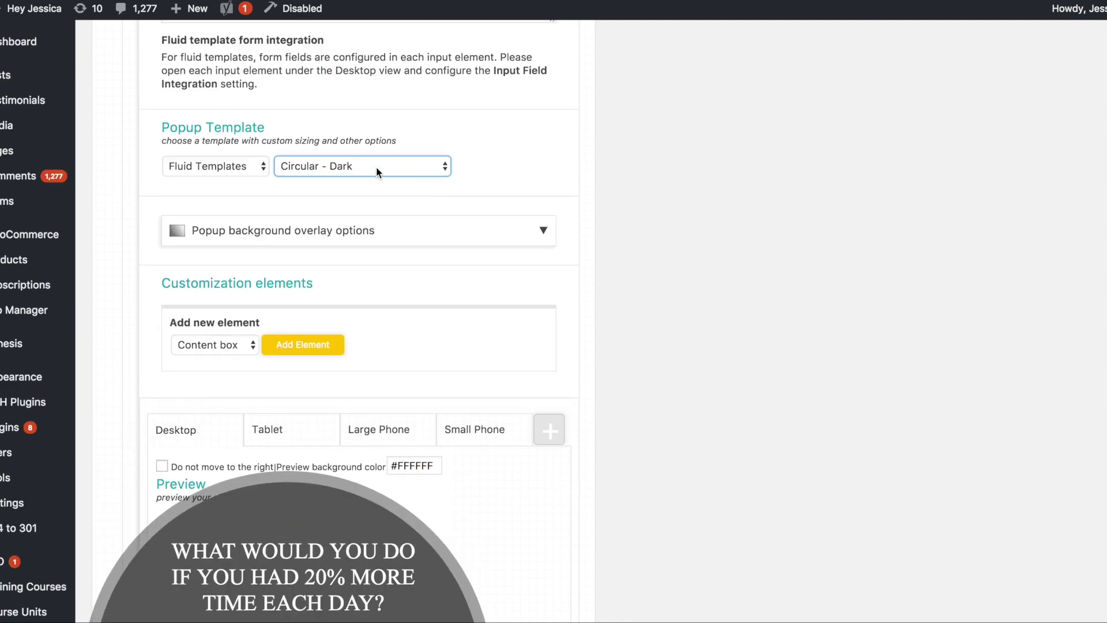
click(374, 166)
click(375, 180)
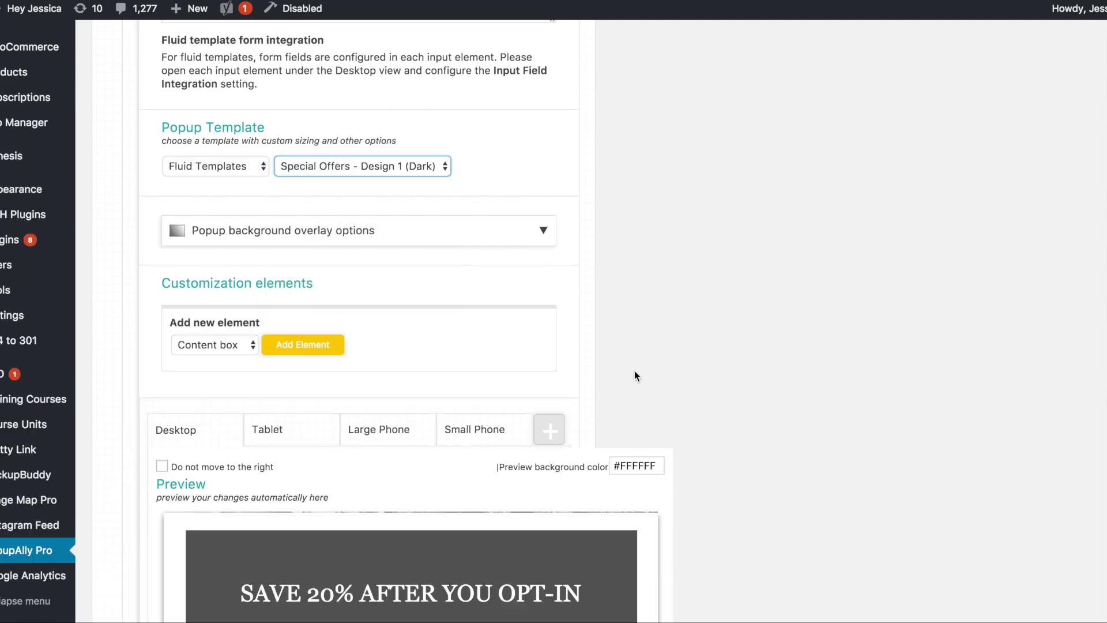
scroll(634, 346, down, 4)
scroll(635, 376, down, 5)
scroll(635, 376, up, 8)
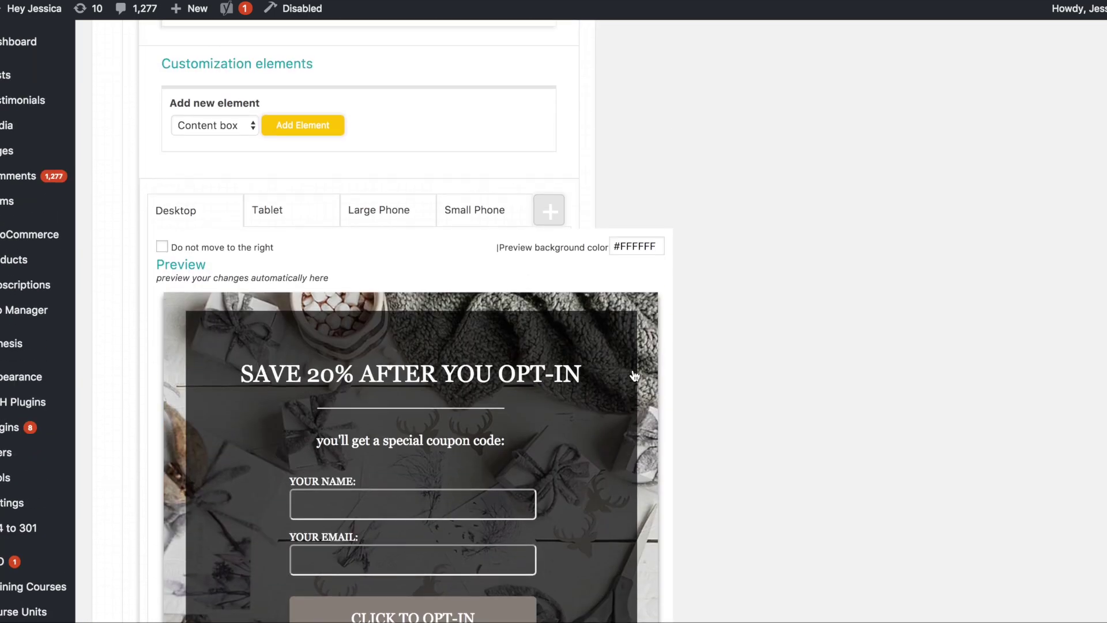
scroll(635, 376, down, 5)
scroll(634, 376, down, 5)
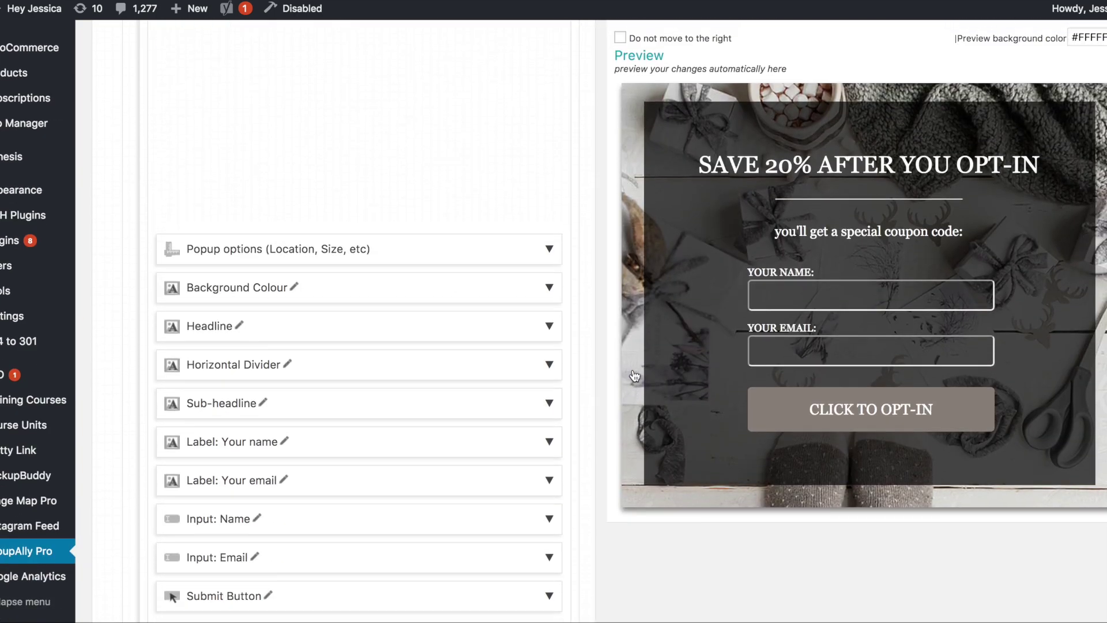
scroll(635, 376, up, 9)
- Preview Contact Form - Solid and Freedom Guide - Good Choice, then switch to Blank Canvas
click(426, 186)
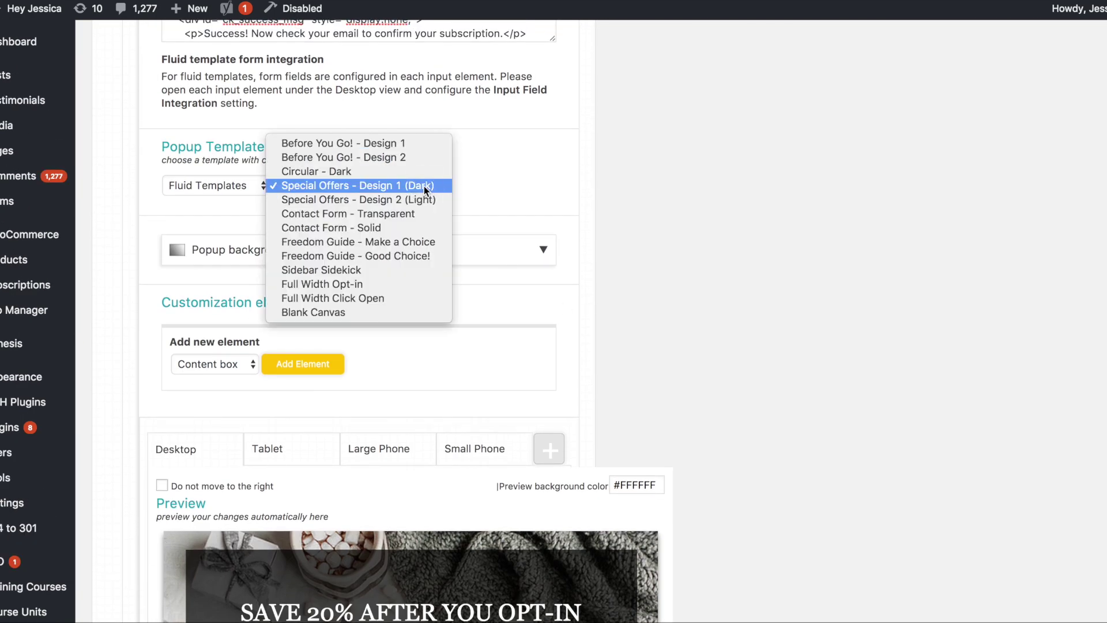
click(587, 255)
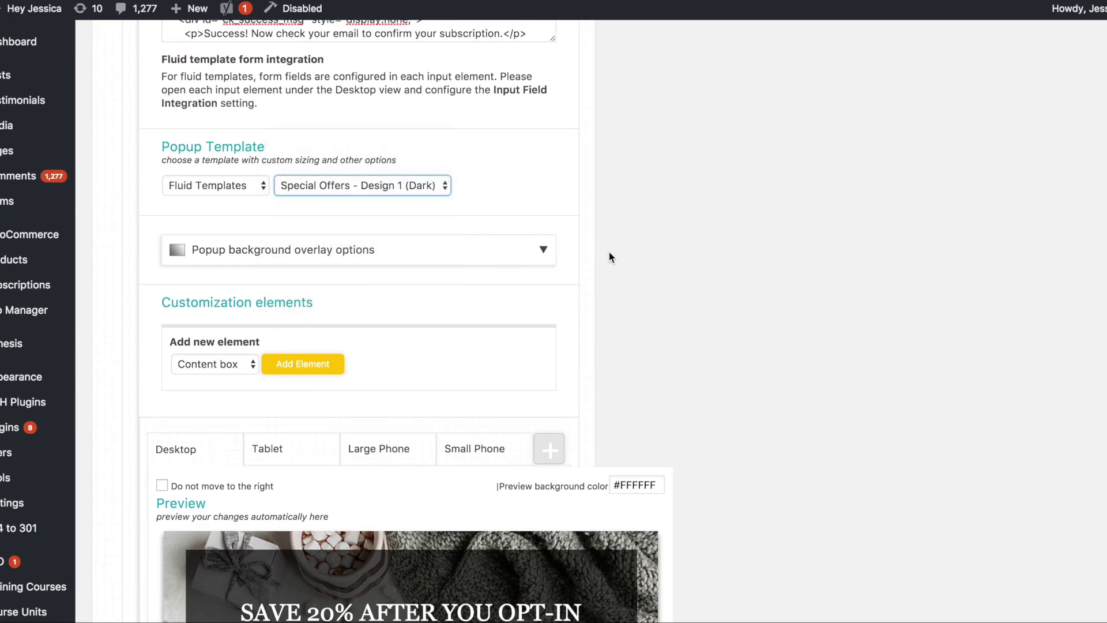
scroll(609, 252, down, 8)
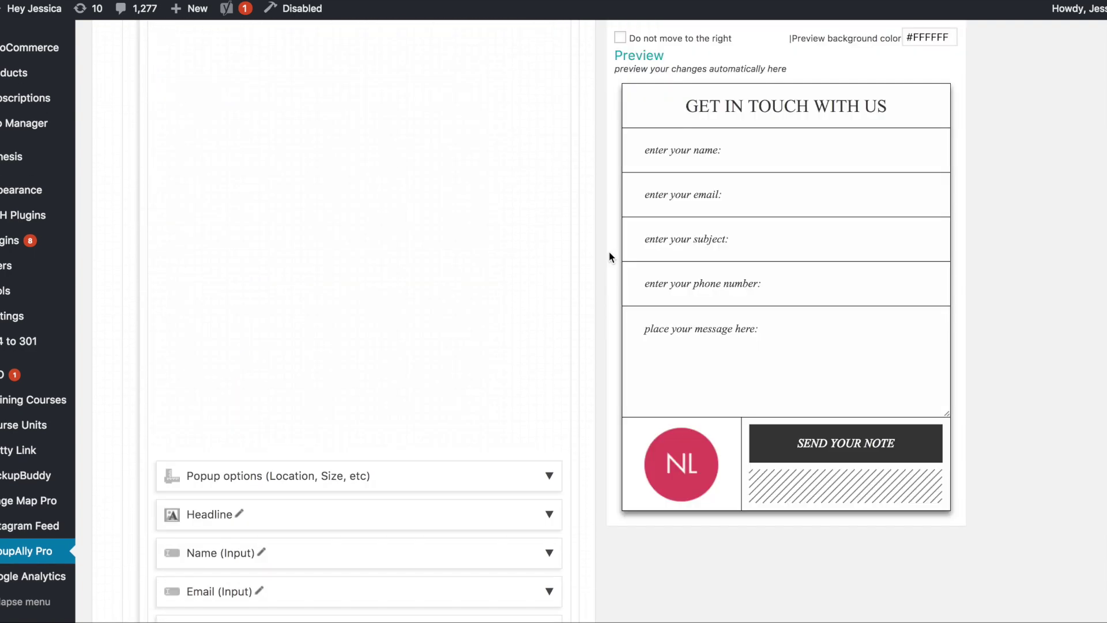
scroll(609, 252, up, 5)
click(354, 149)
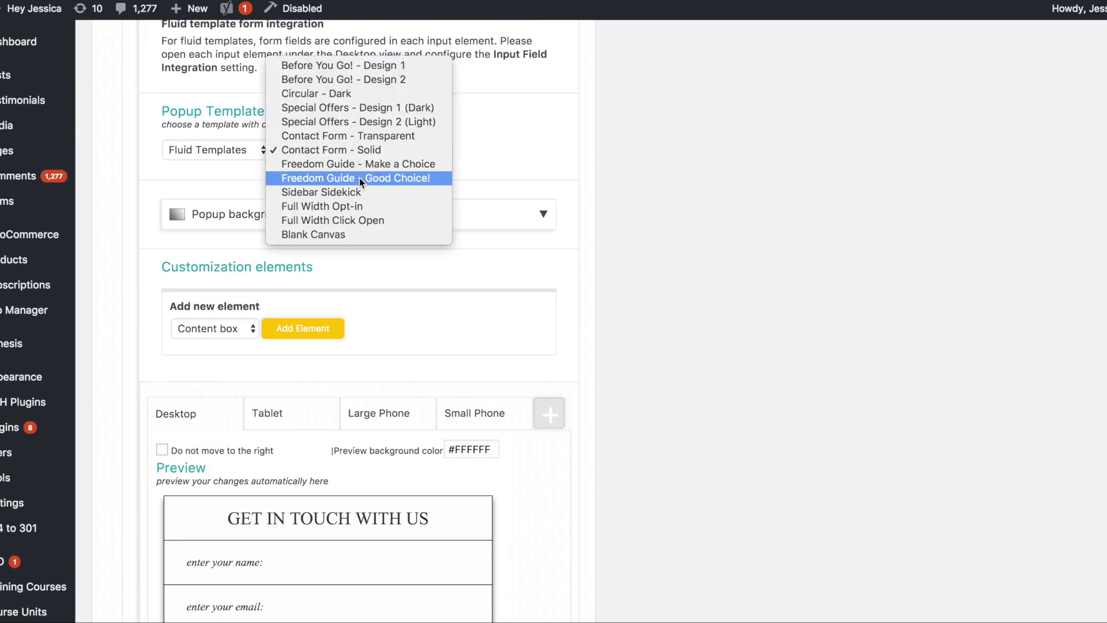
click(601, 264)
scroll(613, 271, down, 5)
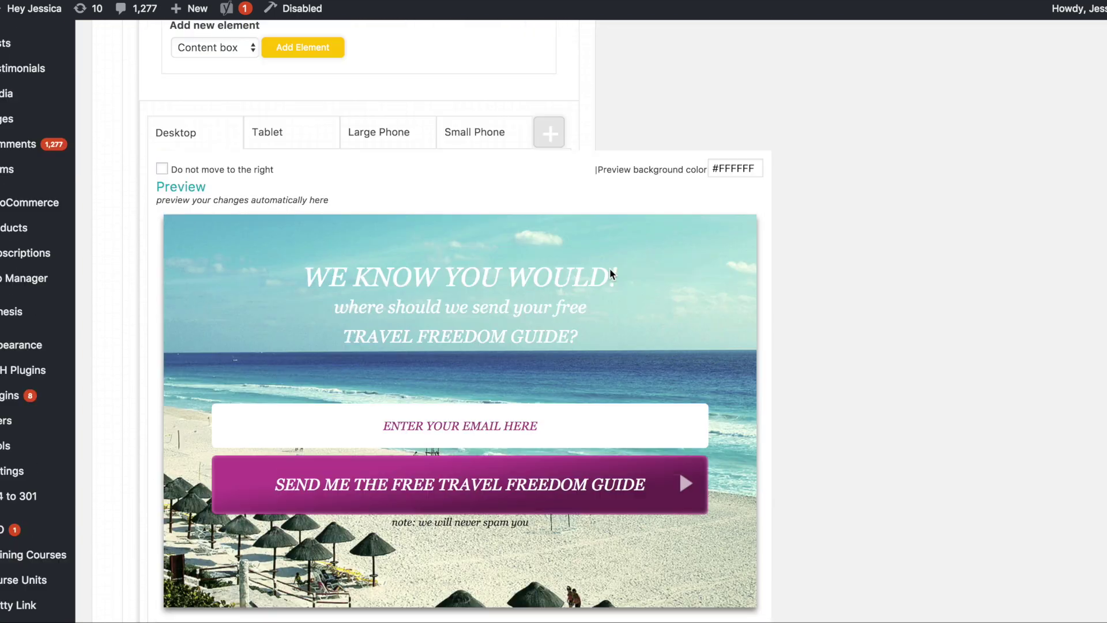
scroll(610, 269, up, 6)
click(376, 247)
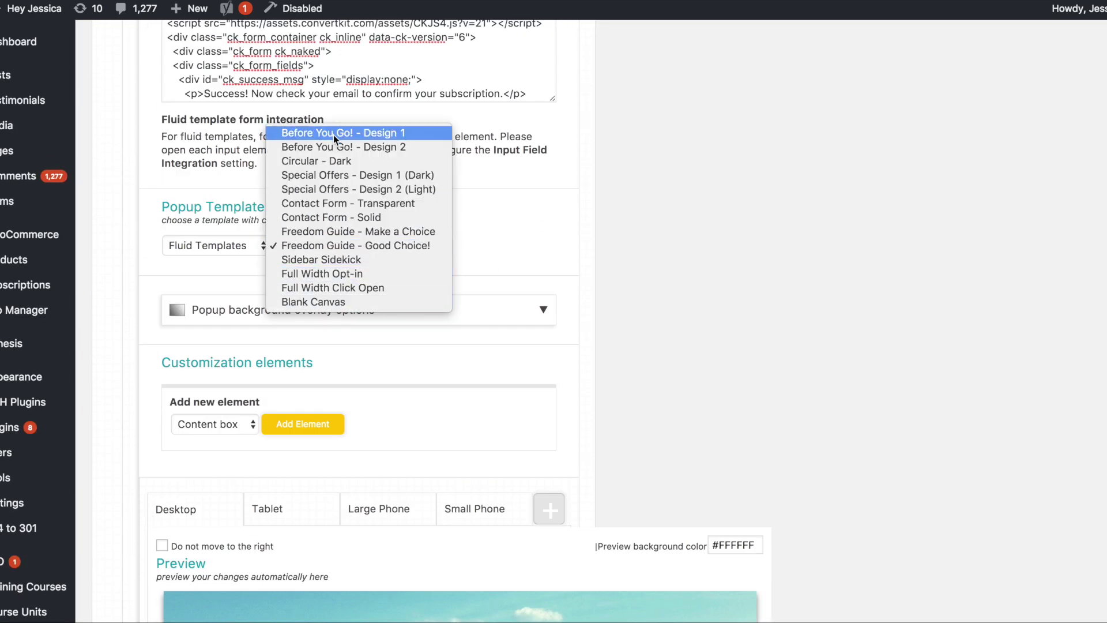
click(341, 299)
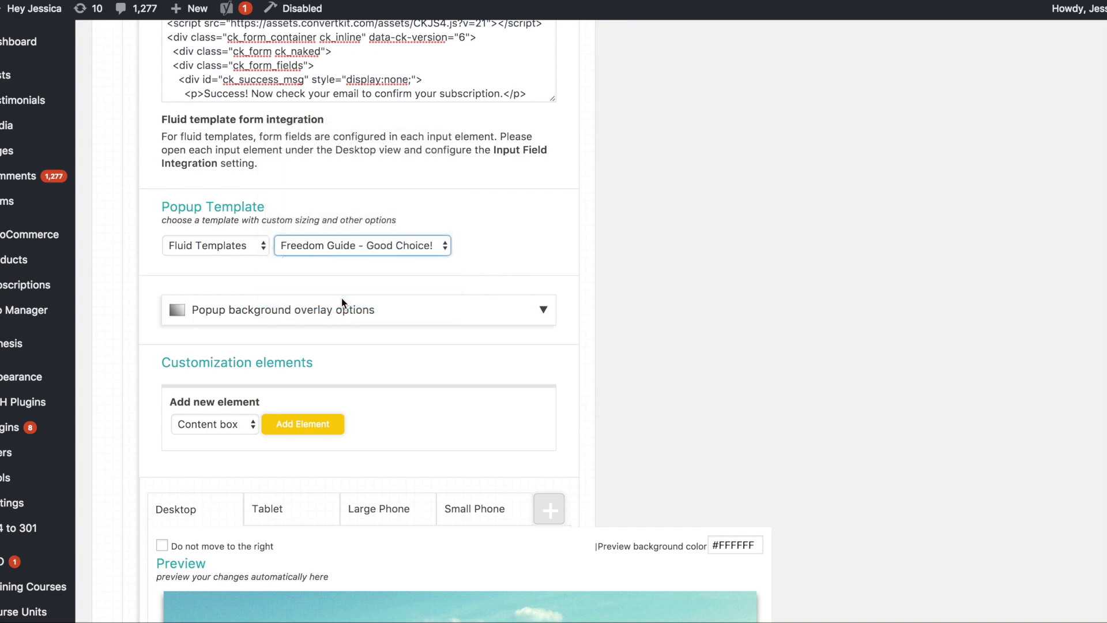
- Switch the popup design to Special Offers - Design 2 (Light)
scroll(567, 322, down, 1)
scroll(568, 322, down, 4)
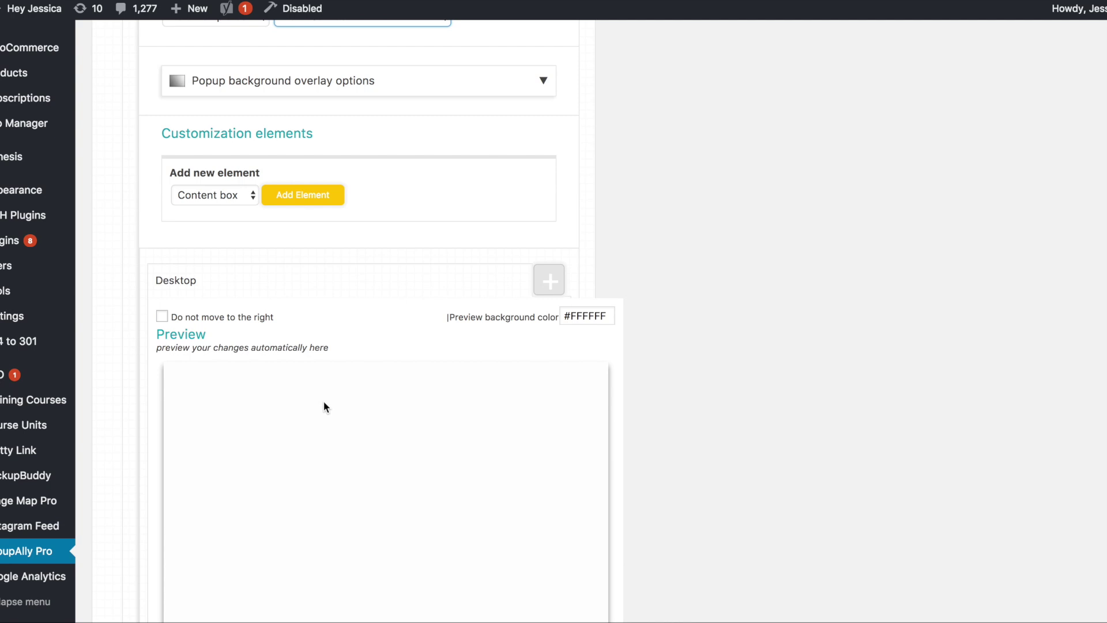
scroll(421, 302, up, 14)
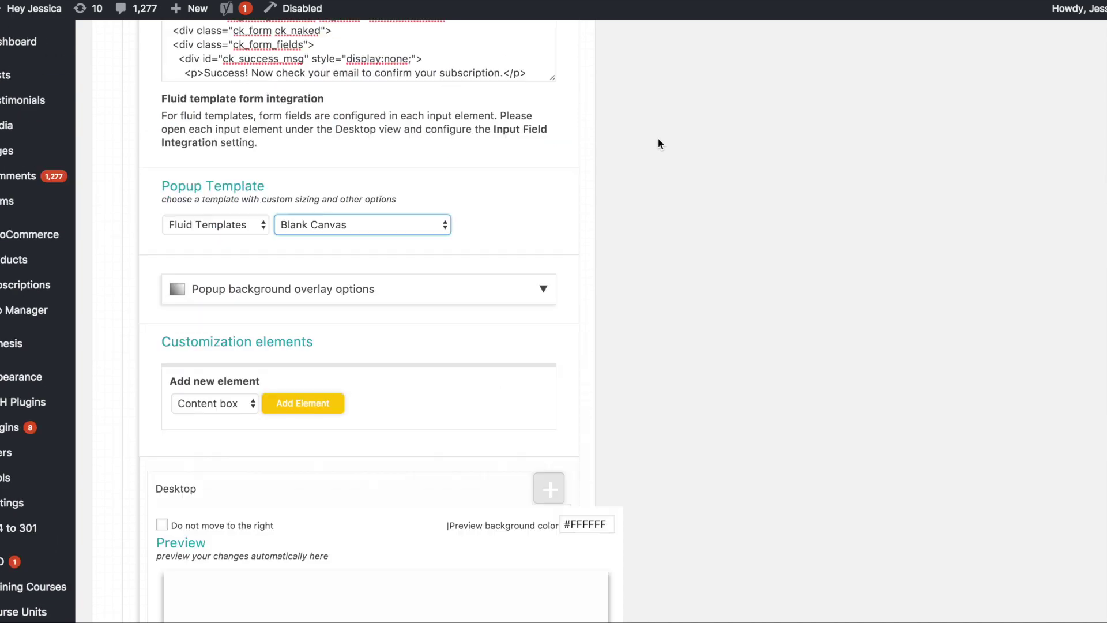
scroll(485, 294, down, 5)
scroll(485, 290, down, 3)
scroll(591, 302, down, 6)
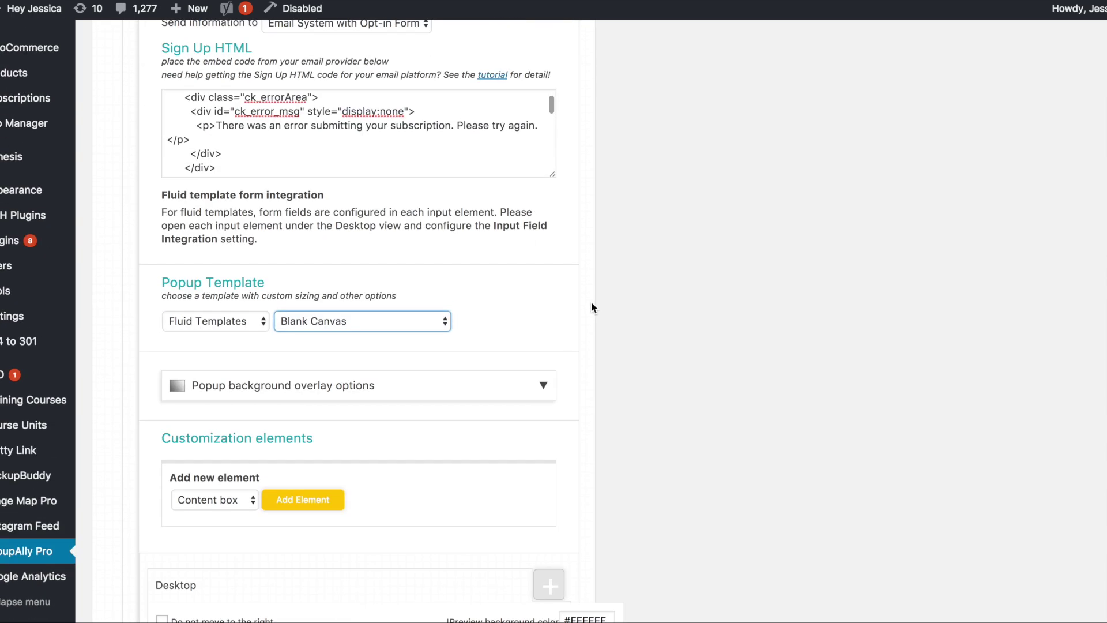
click(326, 146)
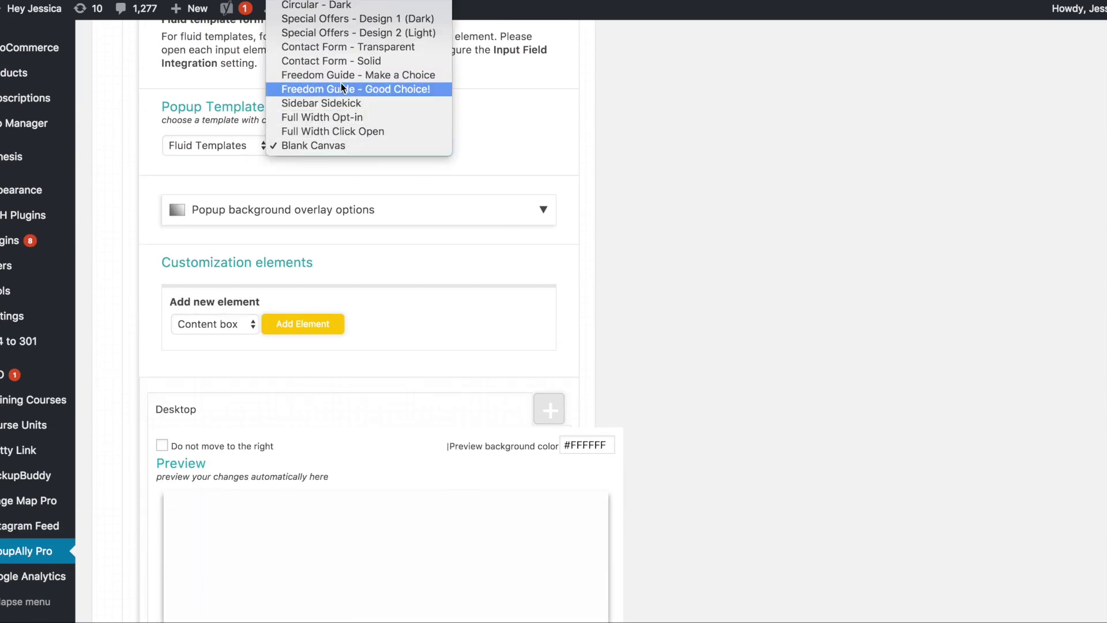
click(340, 38)
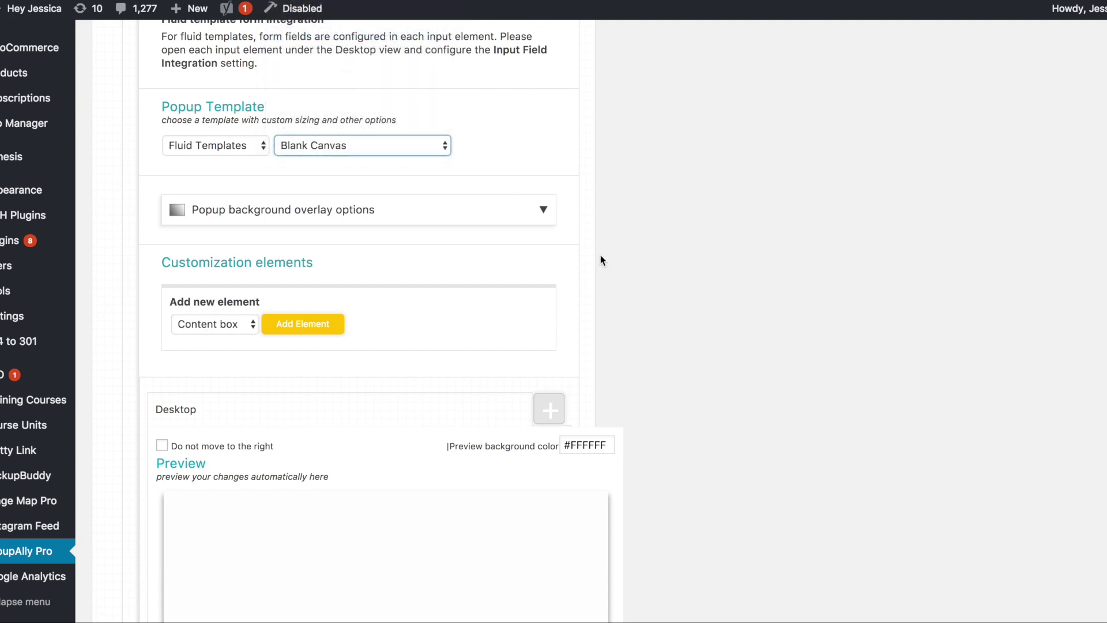
- Review the 'SAVE 20% AFTER YOU OPT-IN' coupon preview, leaving the design unchanged
scroll(600, 261, down, 8)
scroll(600, 261, up, 5)
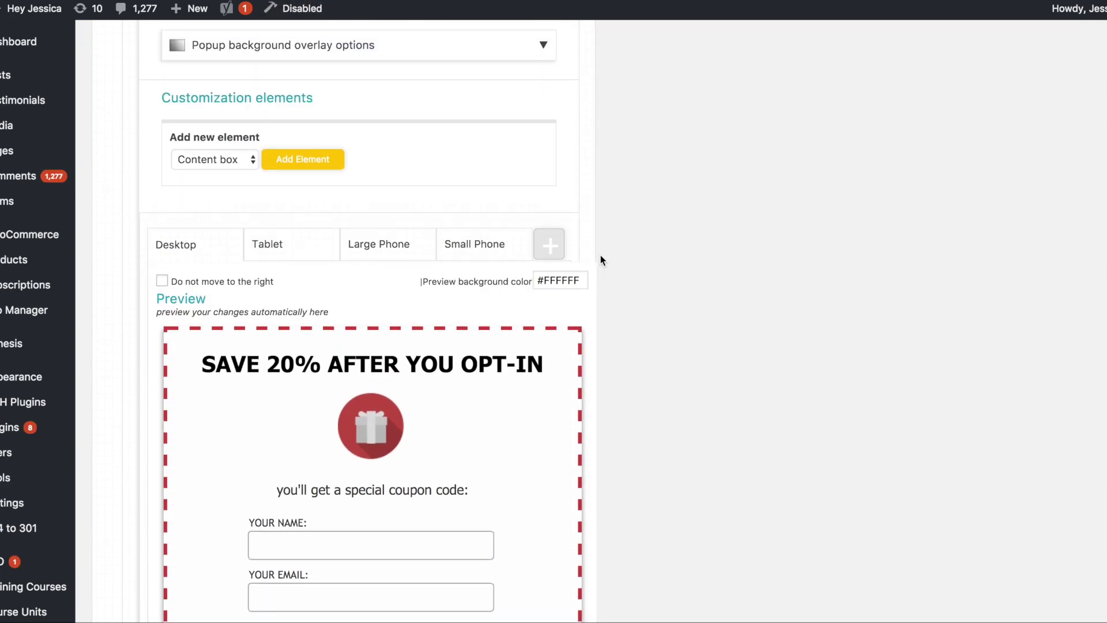
scroll(650, 269, up, 2)
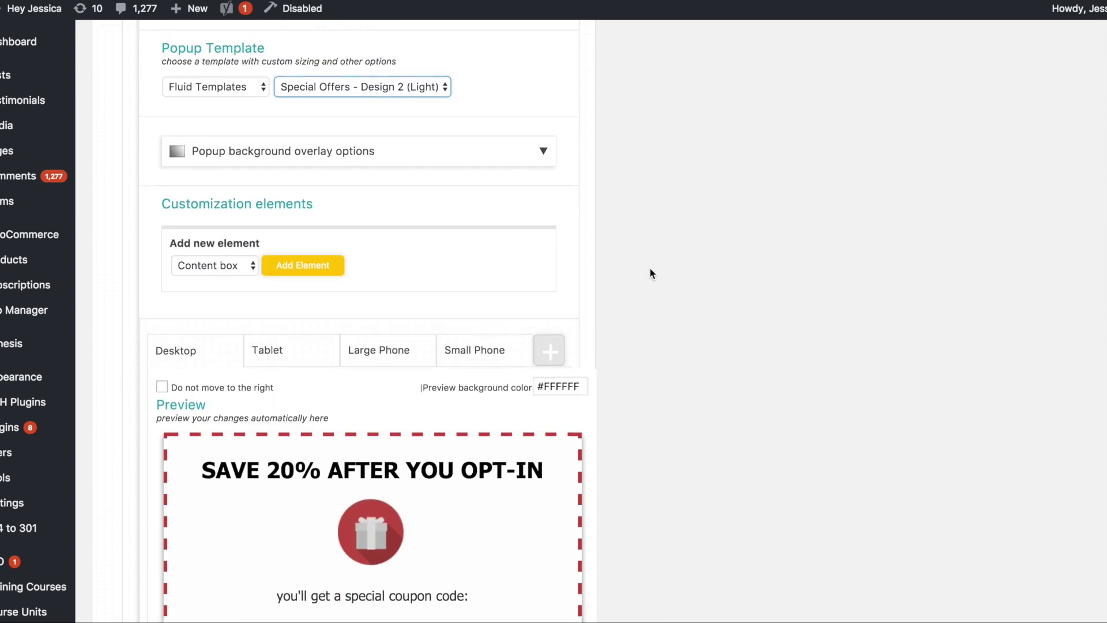
scroll(650, 273, up, 1)
click(351, 103)
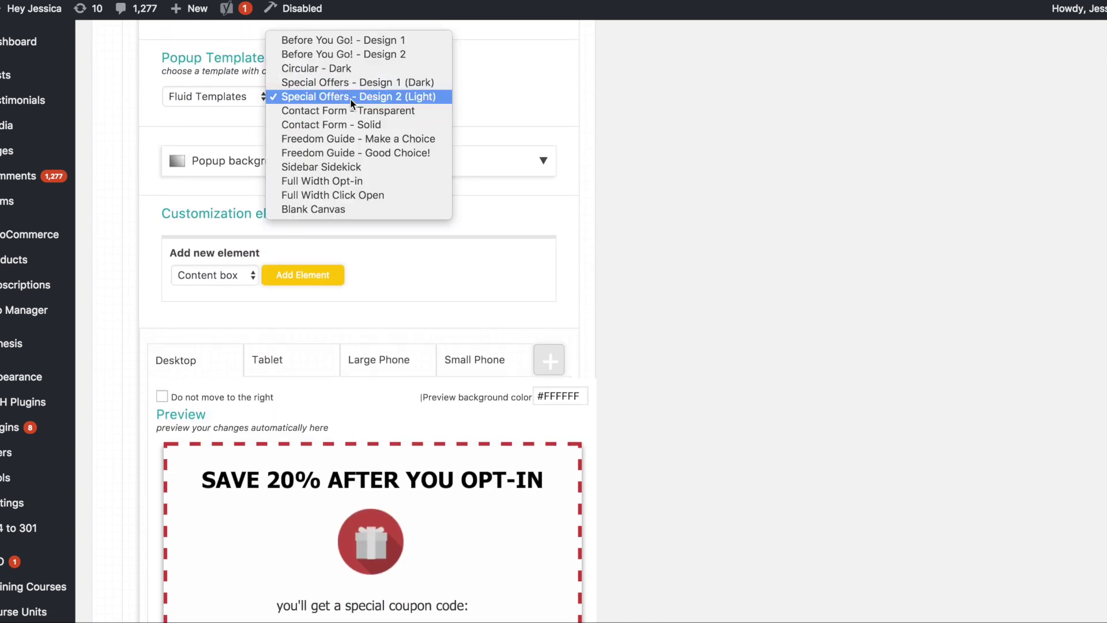
click(571, 111)
- Move to the Tried-and-true template family and apply the Express yourself template
click(207, 106)
key(Escape)
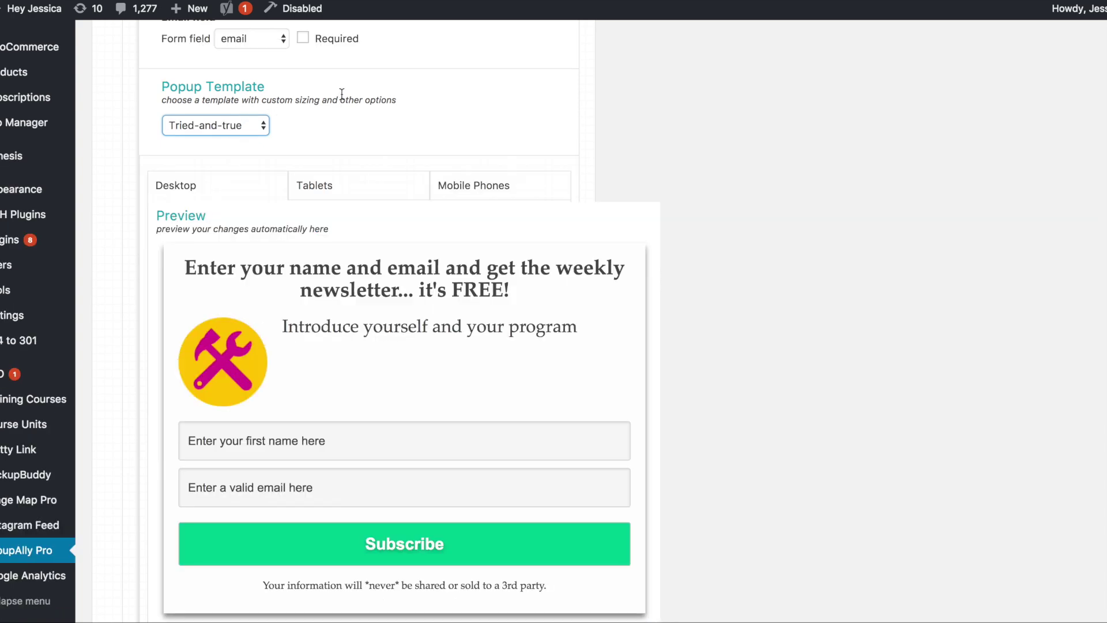
scroll(406, 114, down, 2)
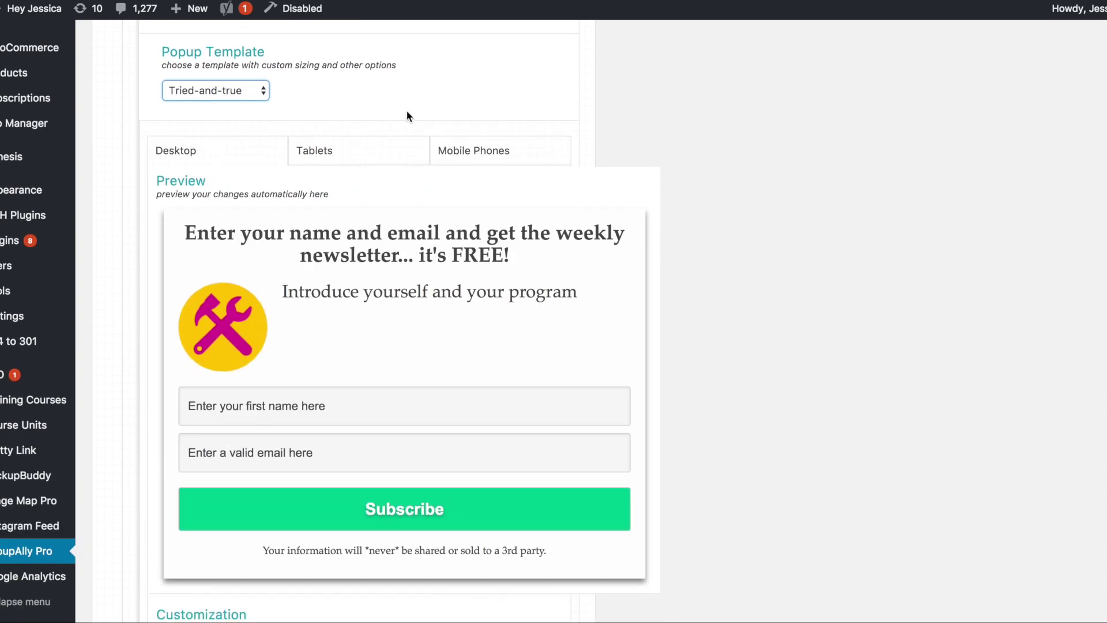
click(251, 99)
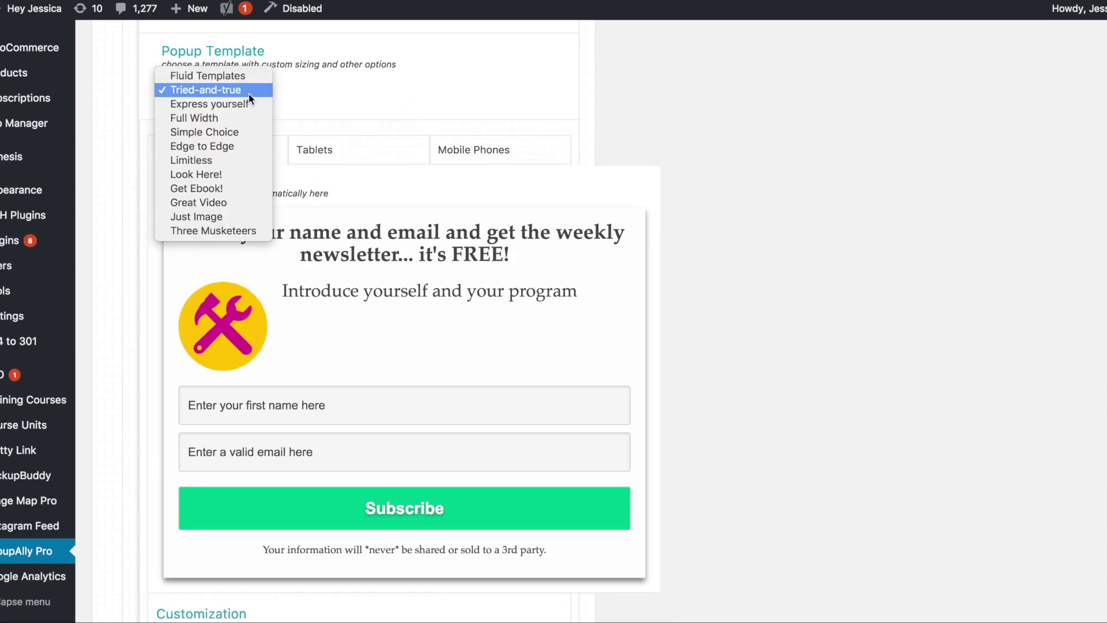
click(279, 91)
click(227, 91)
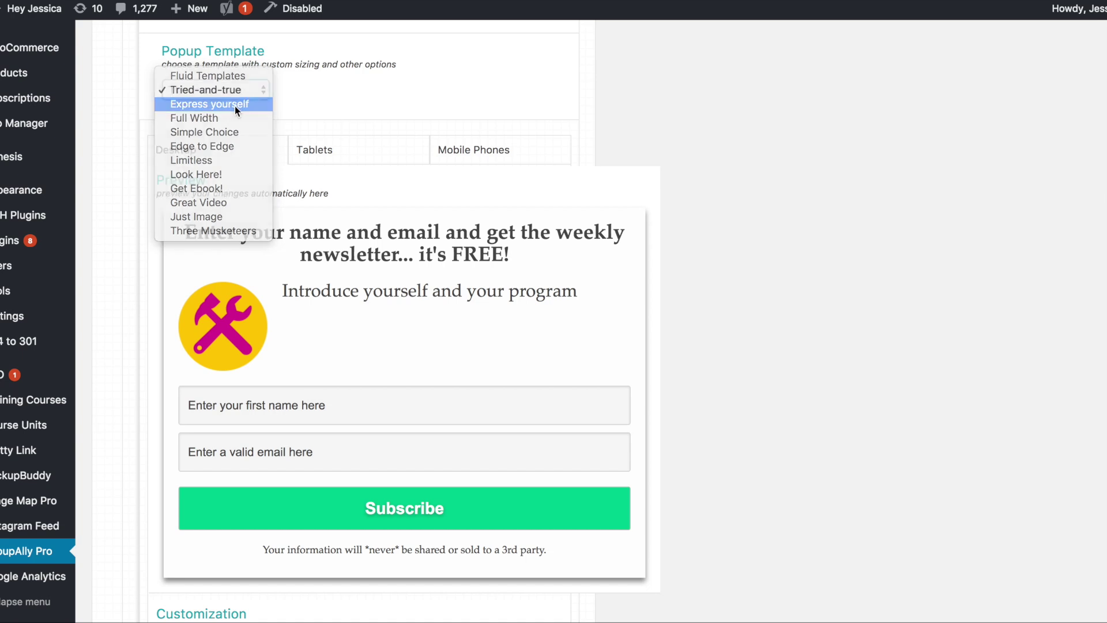
click(234, 105)
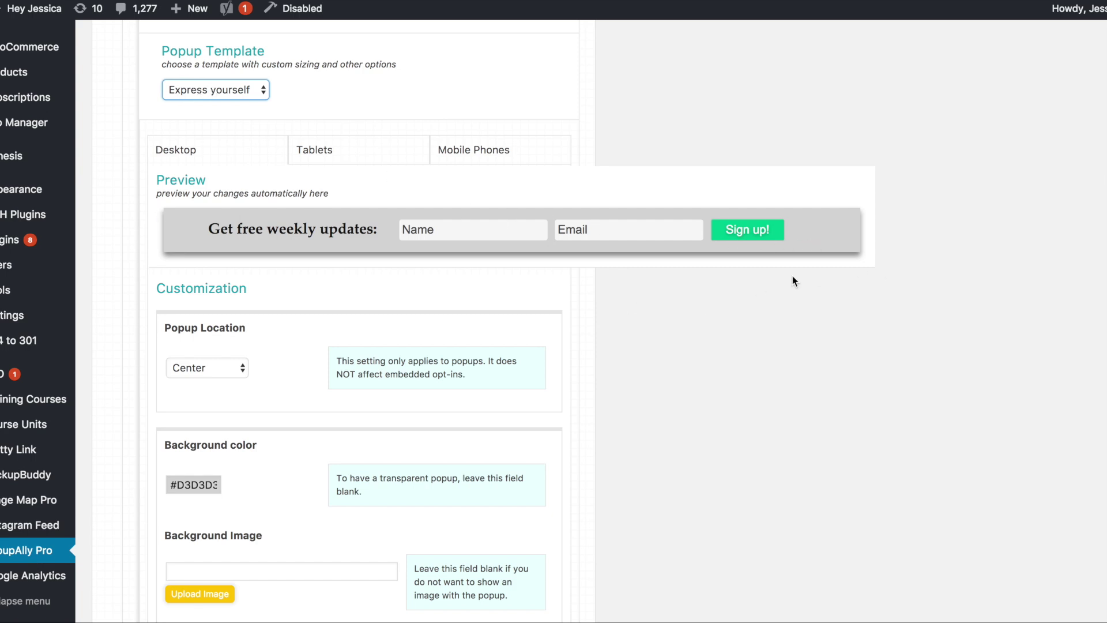
- Try Full Width, then apply Simple Choice and review its Yes!/no thanks preview
click(189, 90)
key(Escape)
key(Down)
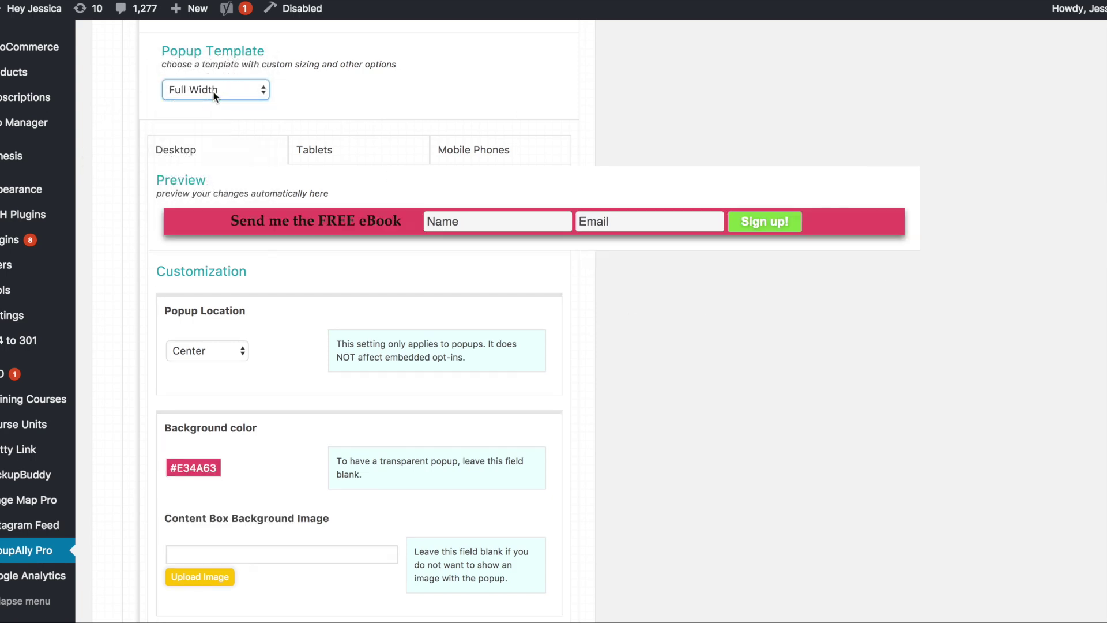
click(248, 91)
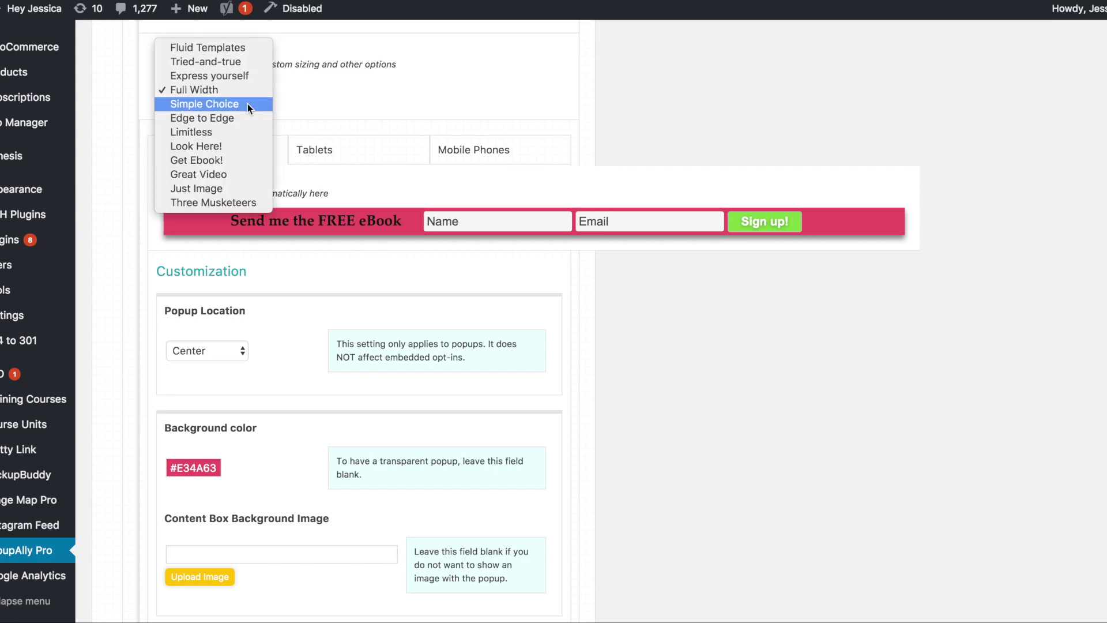
click(247, 103)
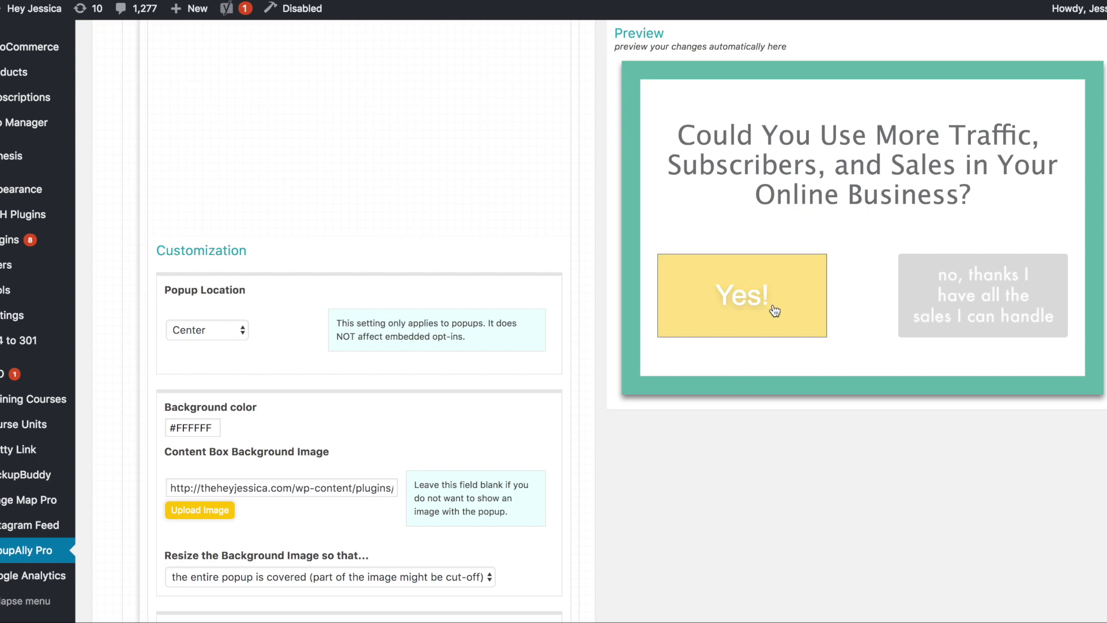
scroll(803, 320, down, 1)
scroll(803, 319, down, 15)
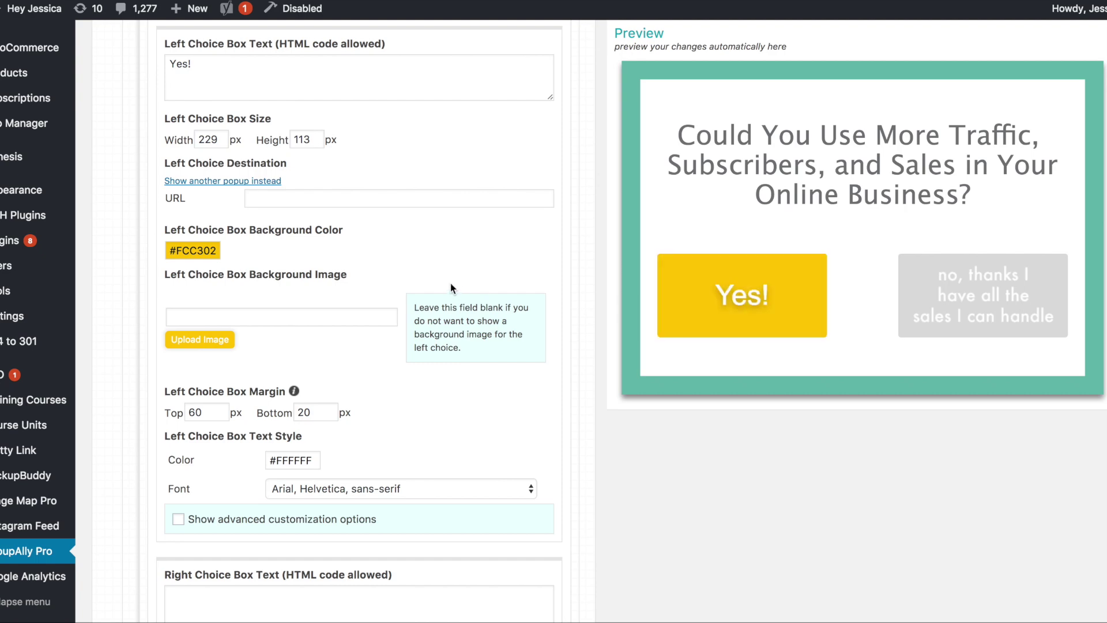
scroll(546, 278, up, 9)
scroll(546, 278, up, 10)
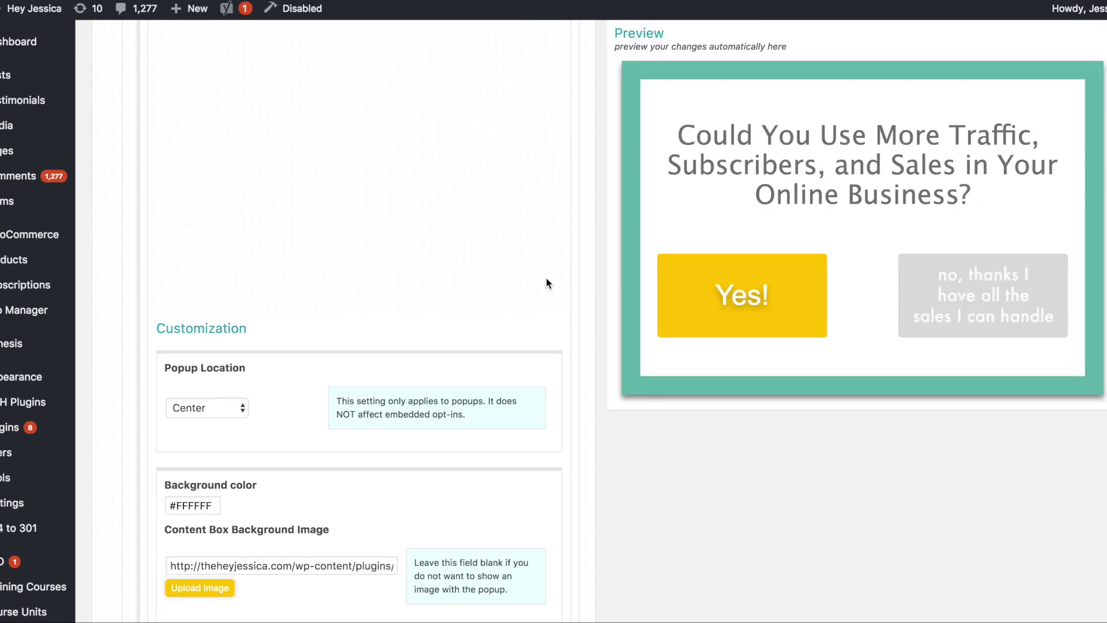
scroll(582, 285, up, 5)
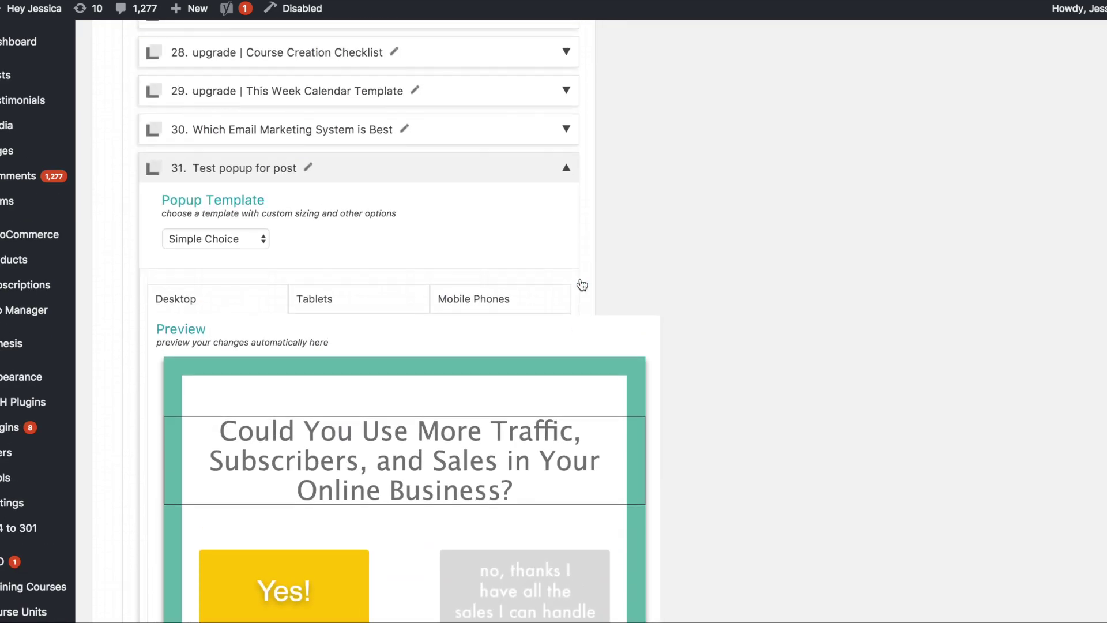
click(236, 246)
- Preview the Edge to Edge, Limitless and Look Here! templates in turn
click(235, 253)
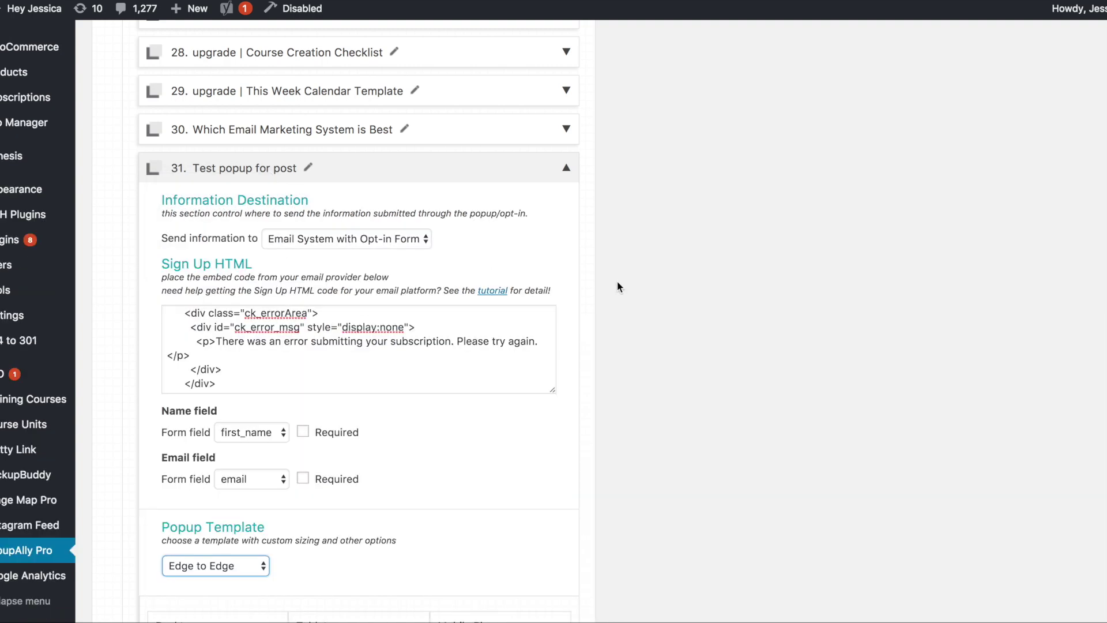
scroll(618, 286, down, 5)
scroll(618, 286, down, 3)
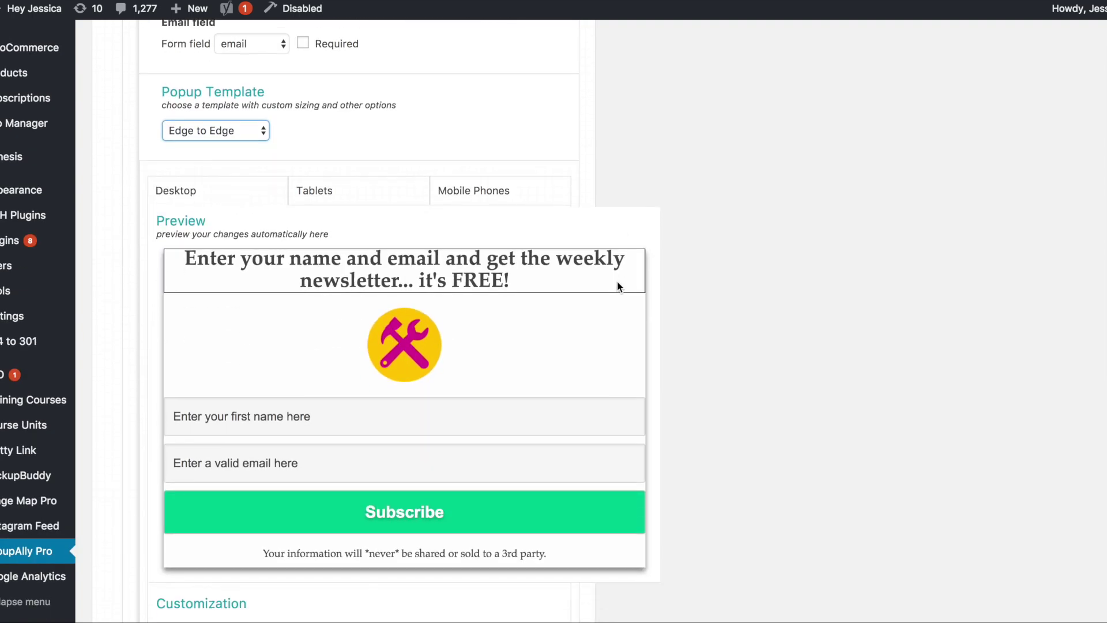
scroll(528, 264, up, 2)
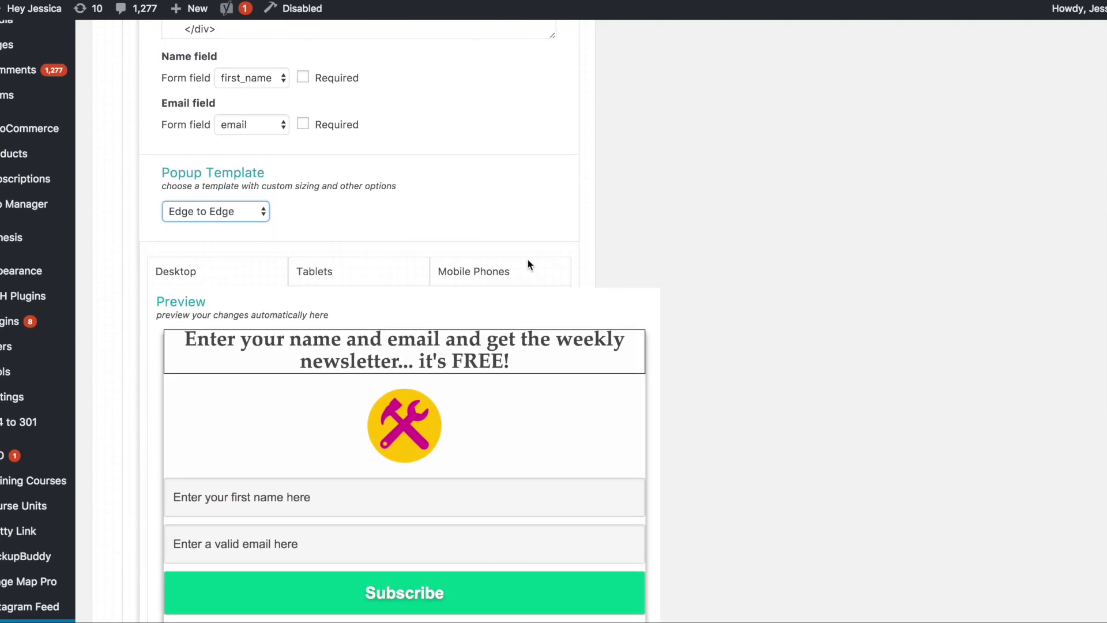
click(231, 215)
click(230, 225)
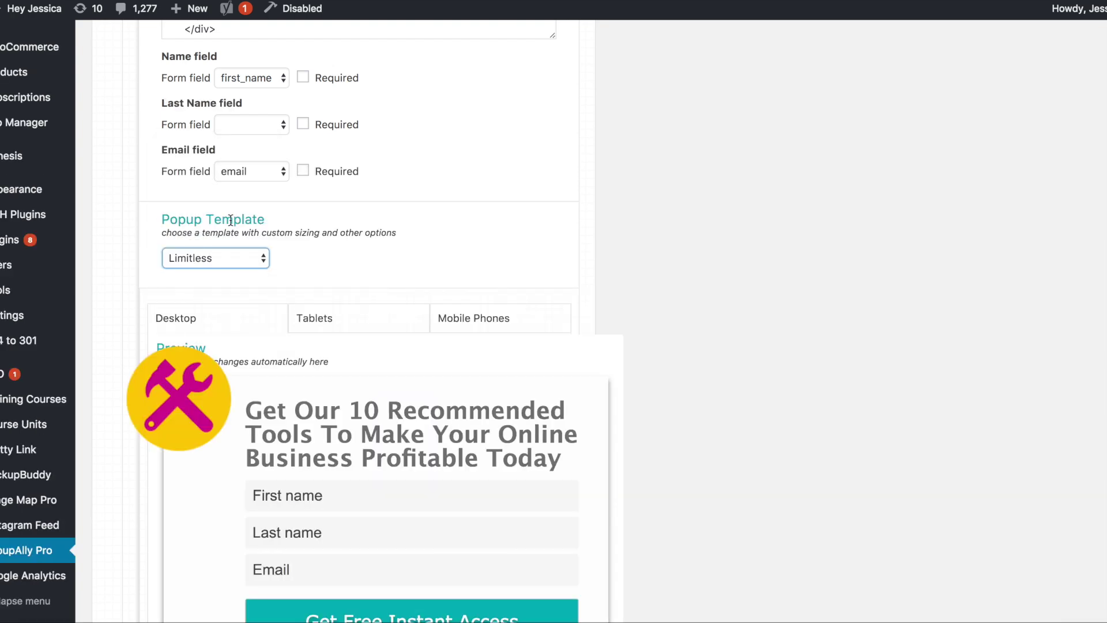
scroll(569, 248, down, 3)
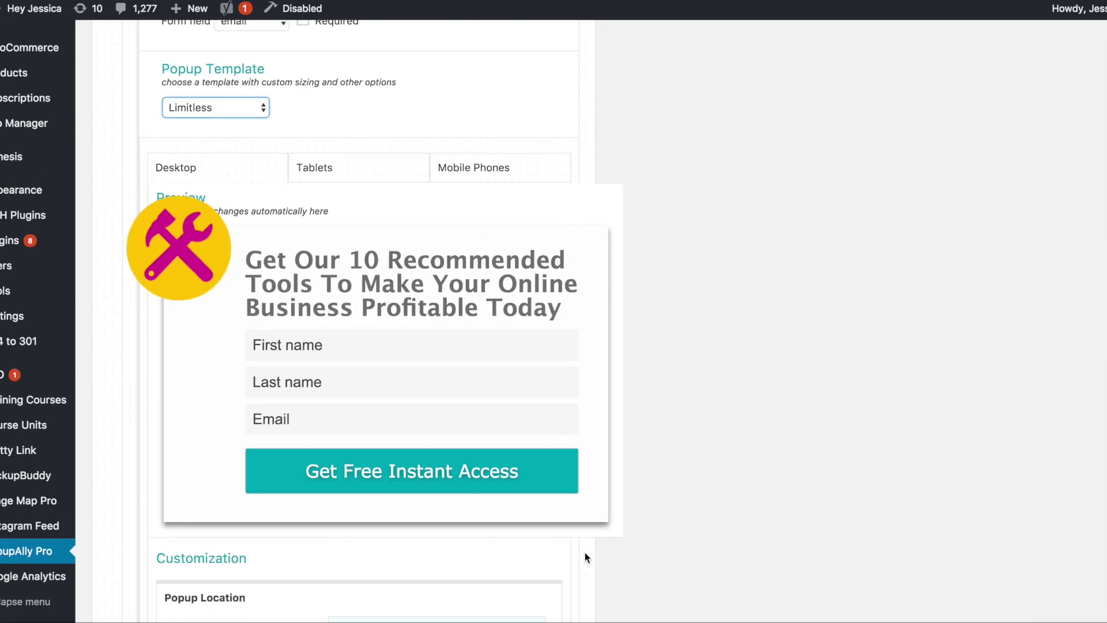
scroll(292, 244, up, 3)
click(255, 240)
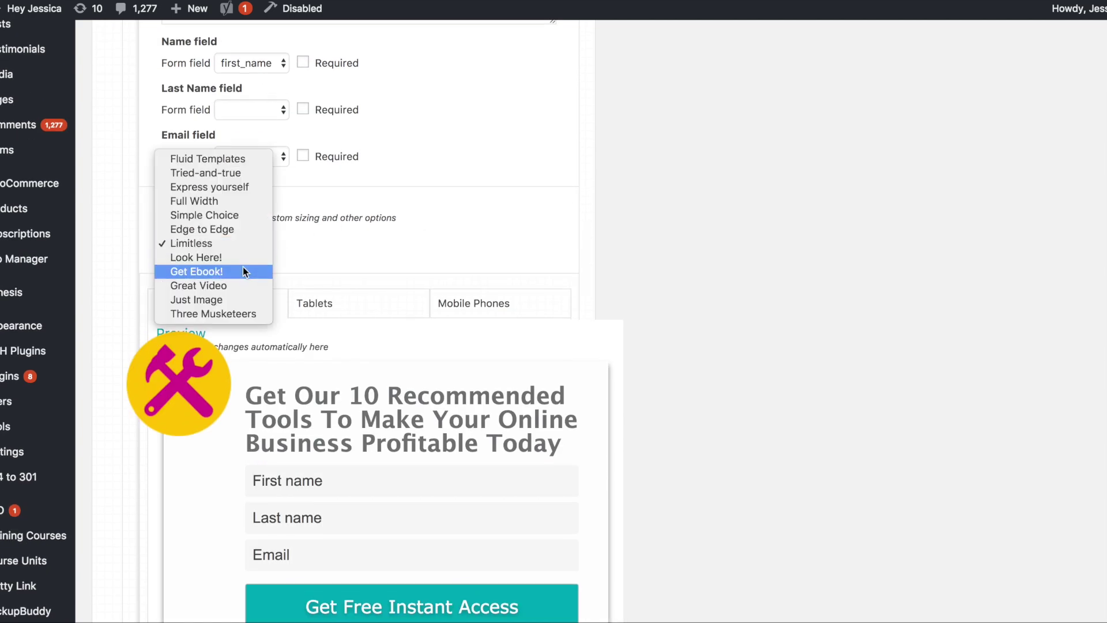
key(Escape)
key(Down)
scroll(573, 278, down, 3)
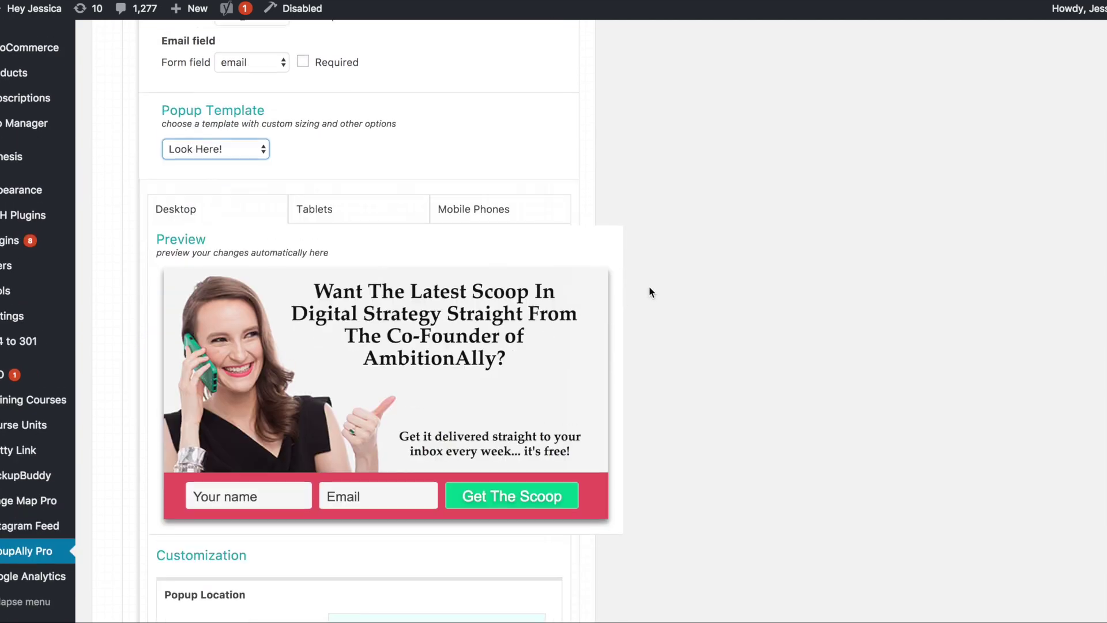
scroll(649, 288, up, 1)
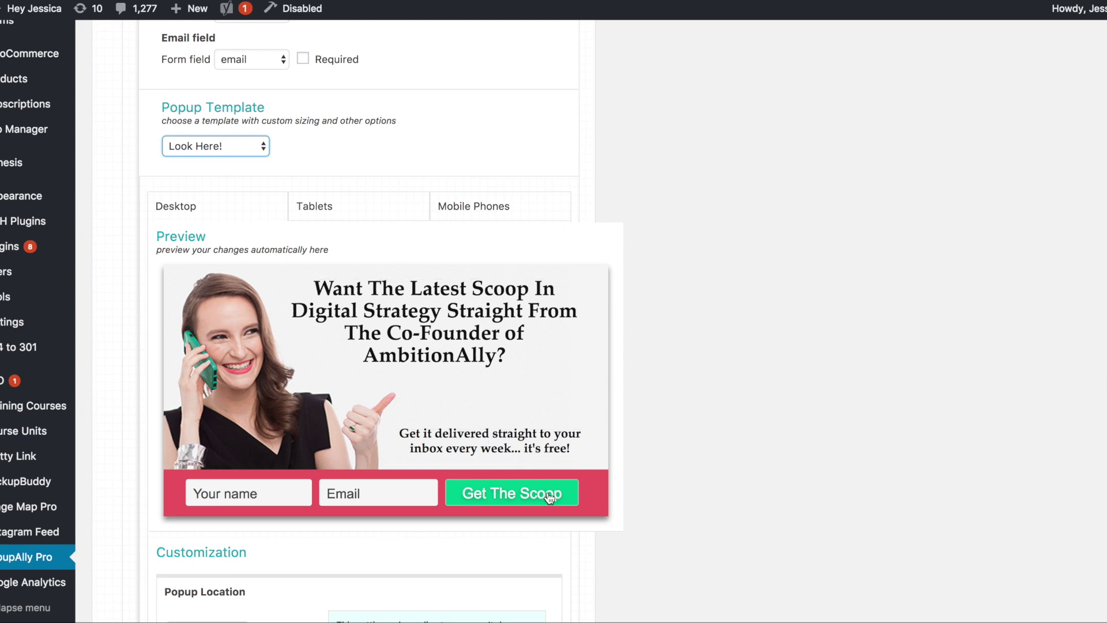
- Try Get Ebook!, Great Video and Just Image, settling on Three Musketeers
click(215, 146)
click(222, 227)
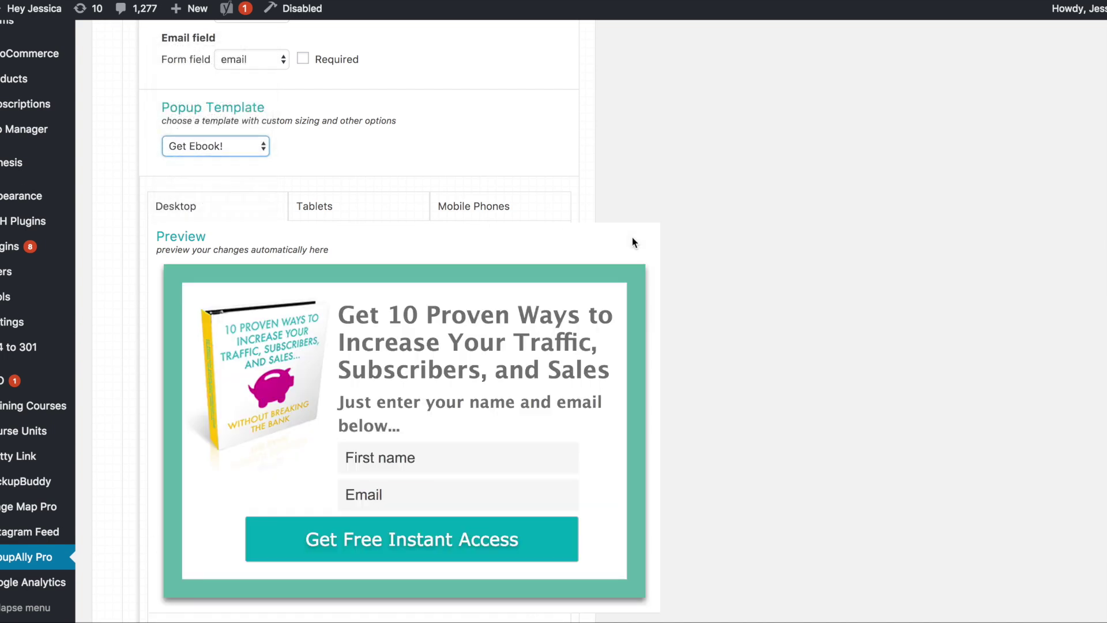
scroll(632, 242, down, 2)
scroll(577, 242, up, 1)
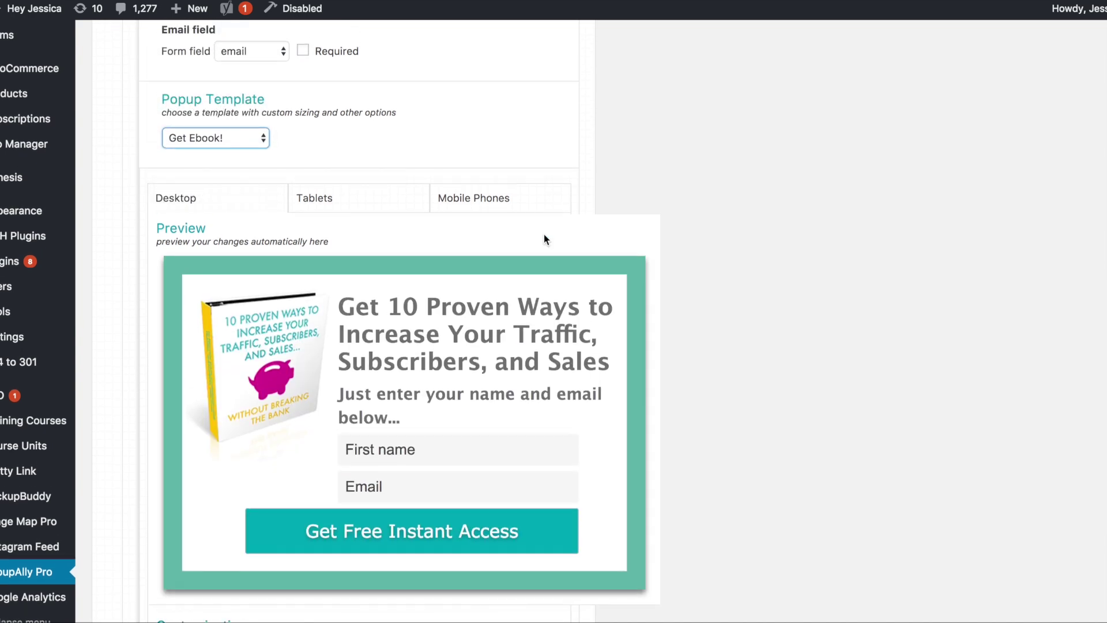
click(258, 140)
click(251, 153)
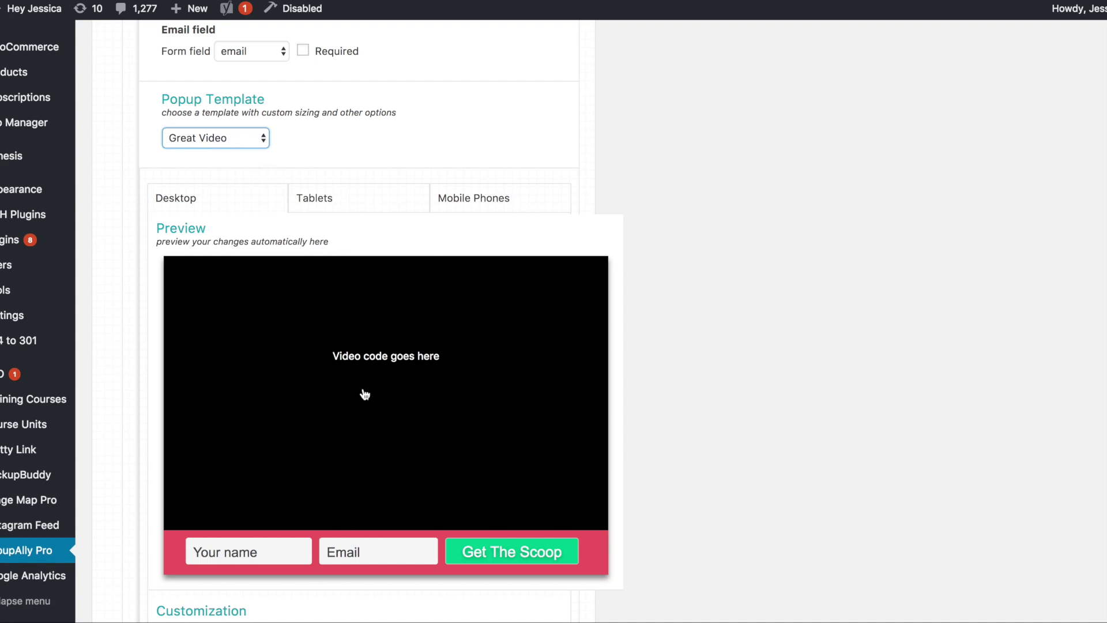
click(253, 141)
click(244, 149)
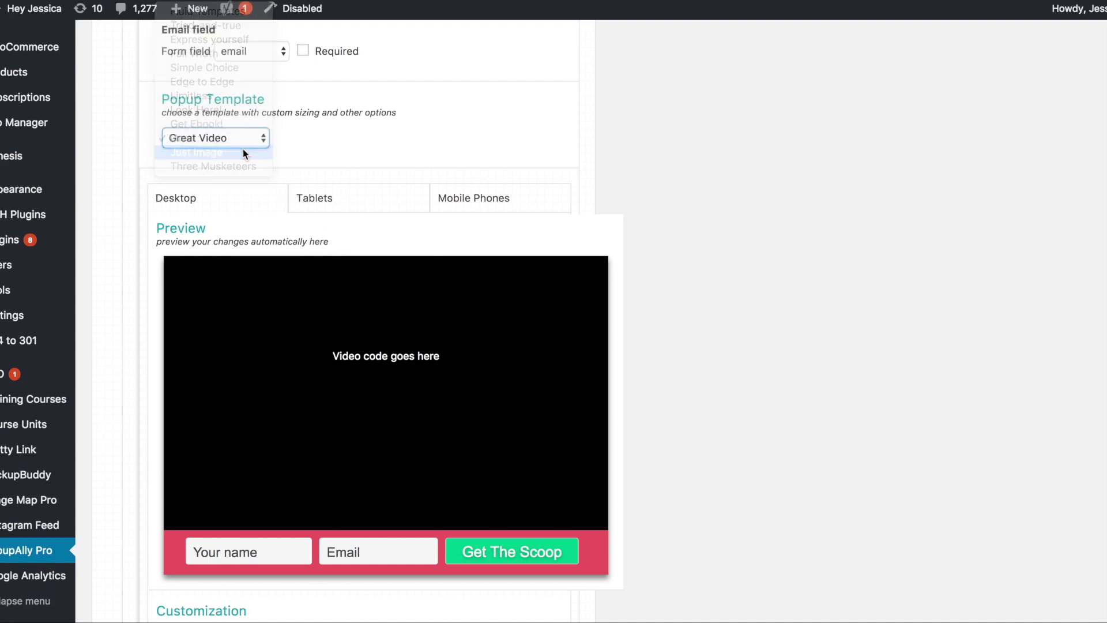
scroll(448, 285, up, 3)
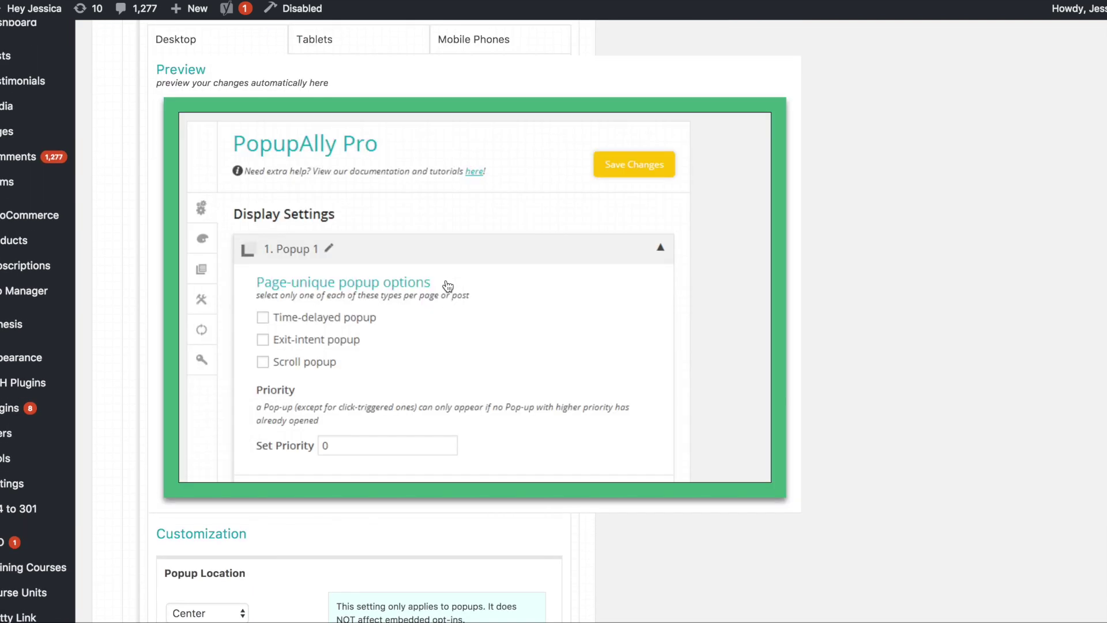
scroll(383, 249, up, 3)
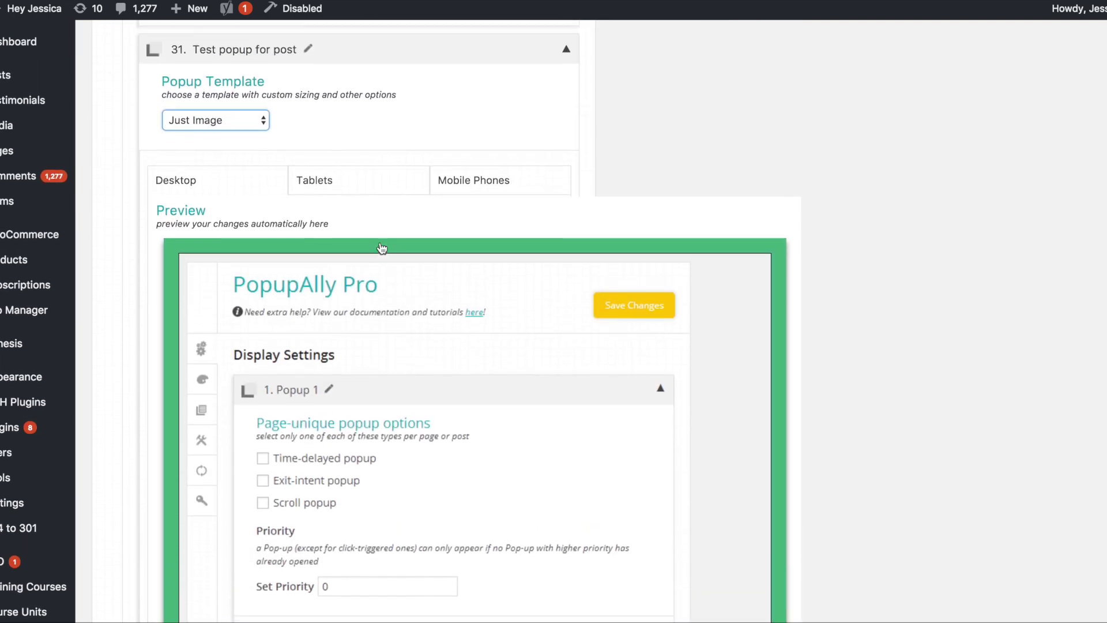
click(219, 129)
click(222, 139)
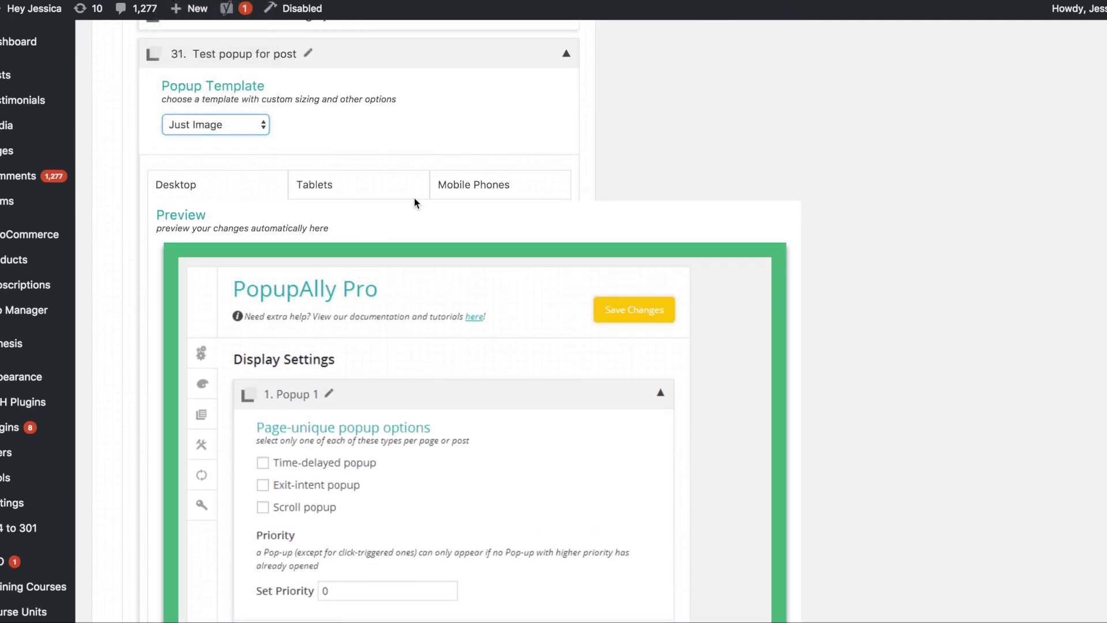
scroll(646, 282, down, 1)
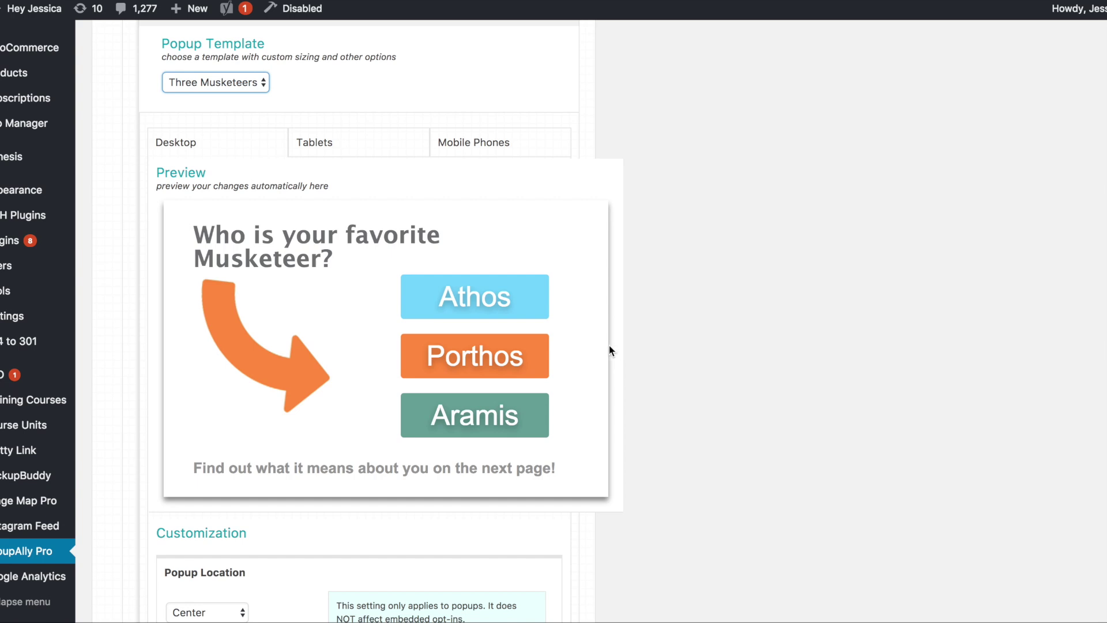
scroll(609, 345, up, 5)
scroll(609, 345, down, 1)
- Switch the popup template family to Fluid Templates
click(195, 200)
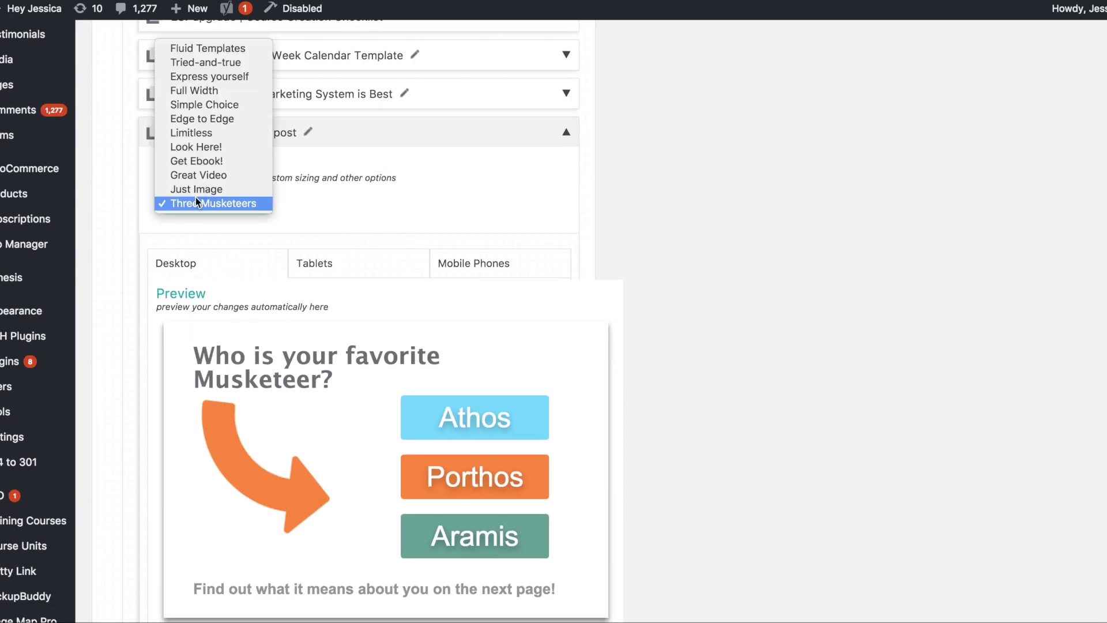
click(304, 198)
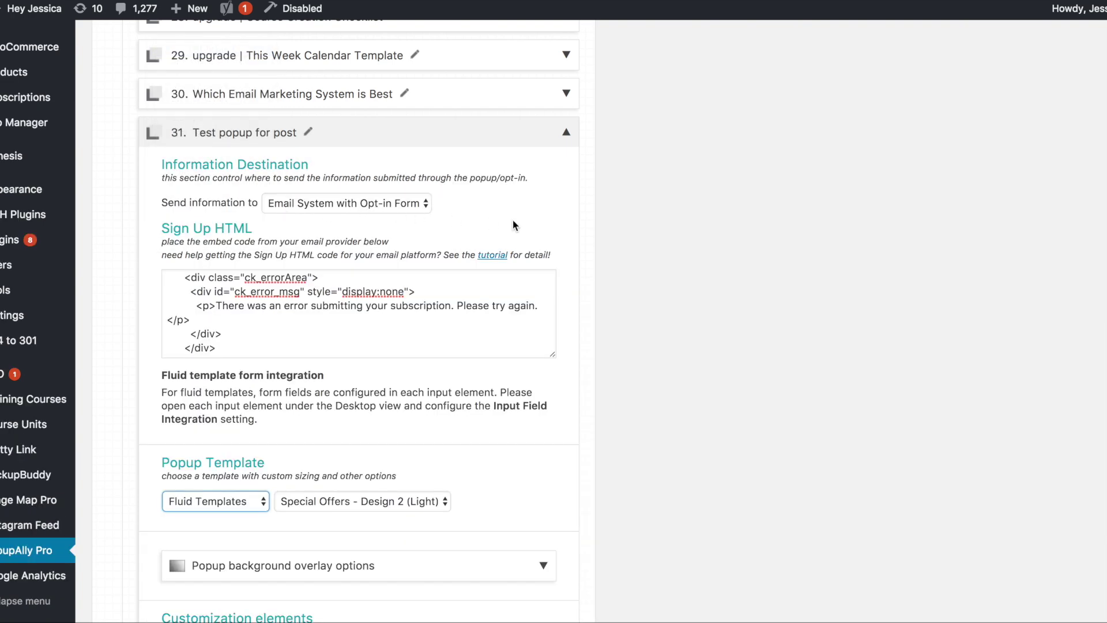
scroll(519, 224, down, 3)
scroll(612, 437, down, 10)
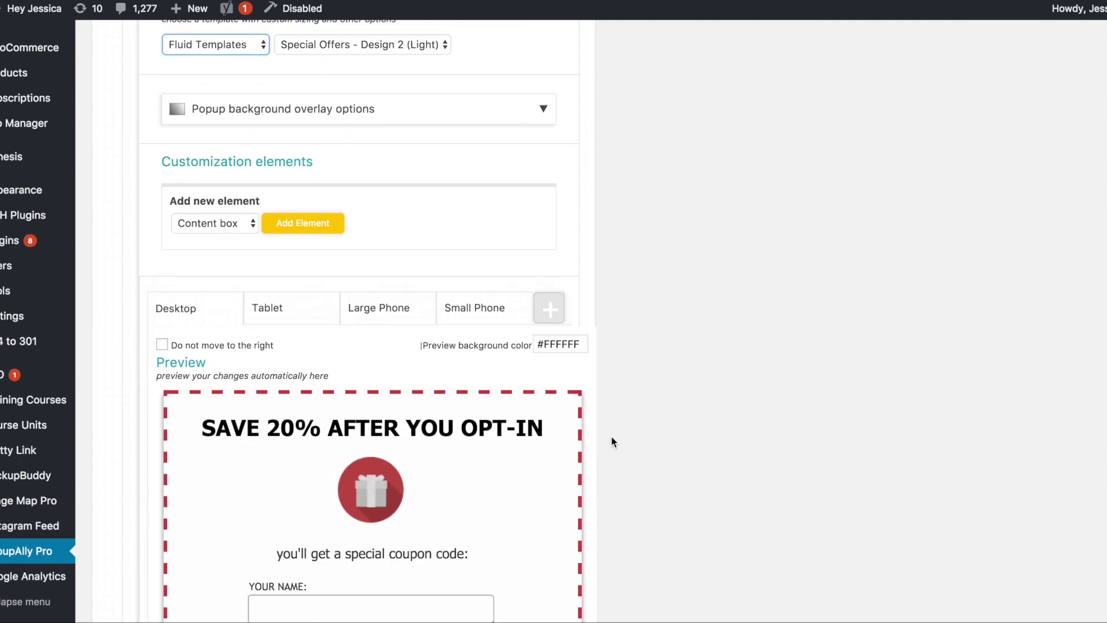
scroll(465, 247, up, 3)
scroll(465, 248, down, 1)
- Apply the Circular - Dark design and scroll down to its element list
click(402, 139)
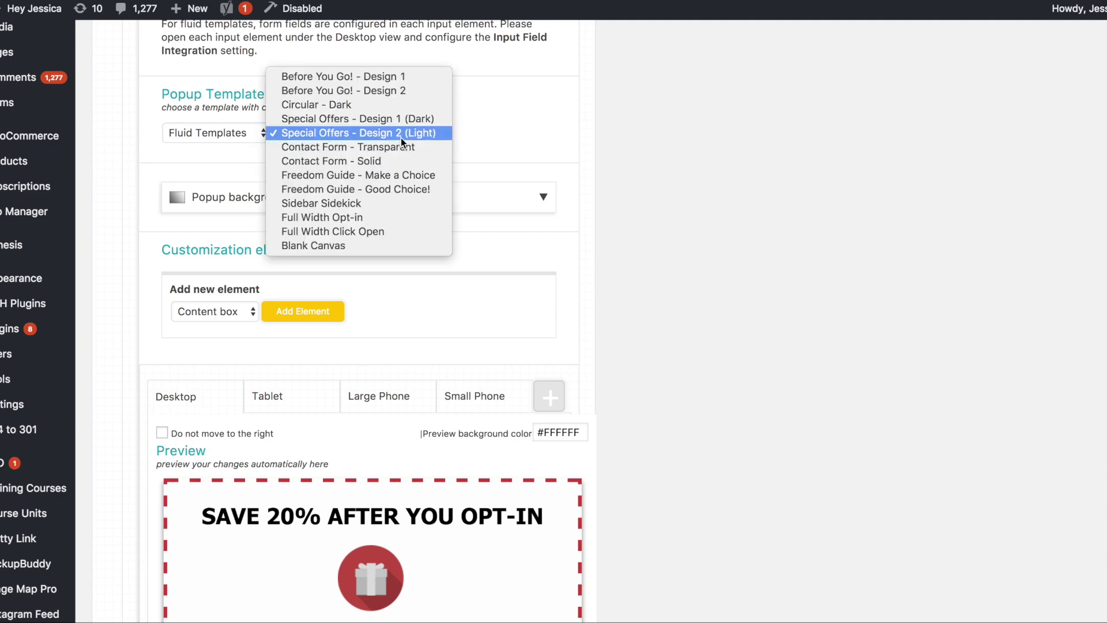
click(398, 104)
scroll(591, 257, down, 5)
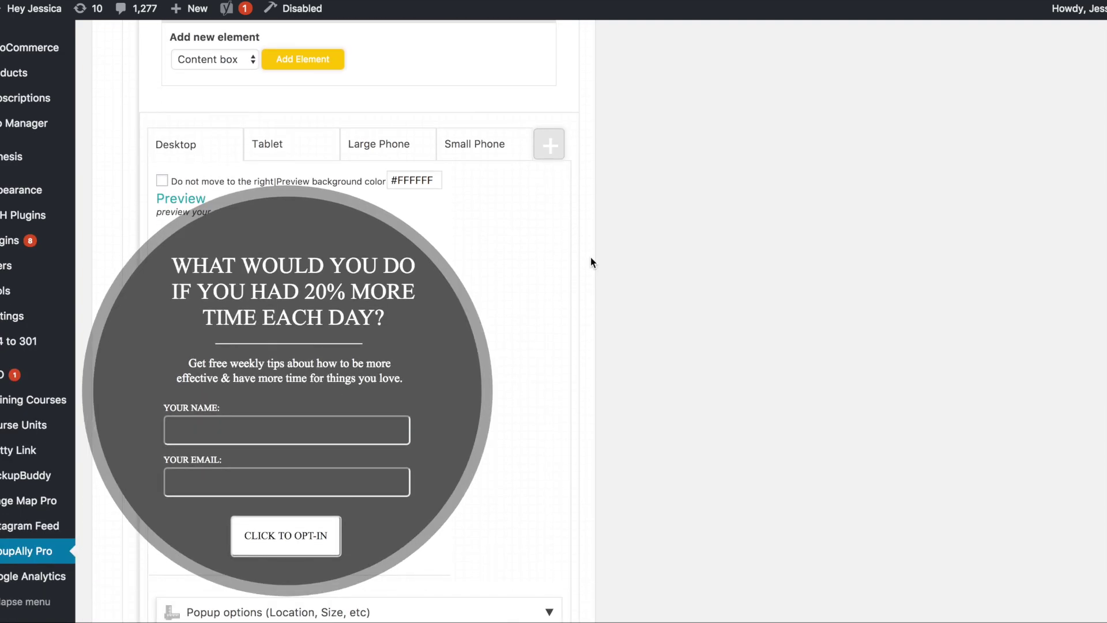
scroll(591, 257, up, 2)
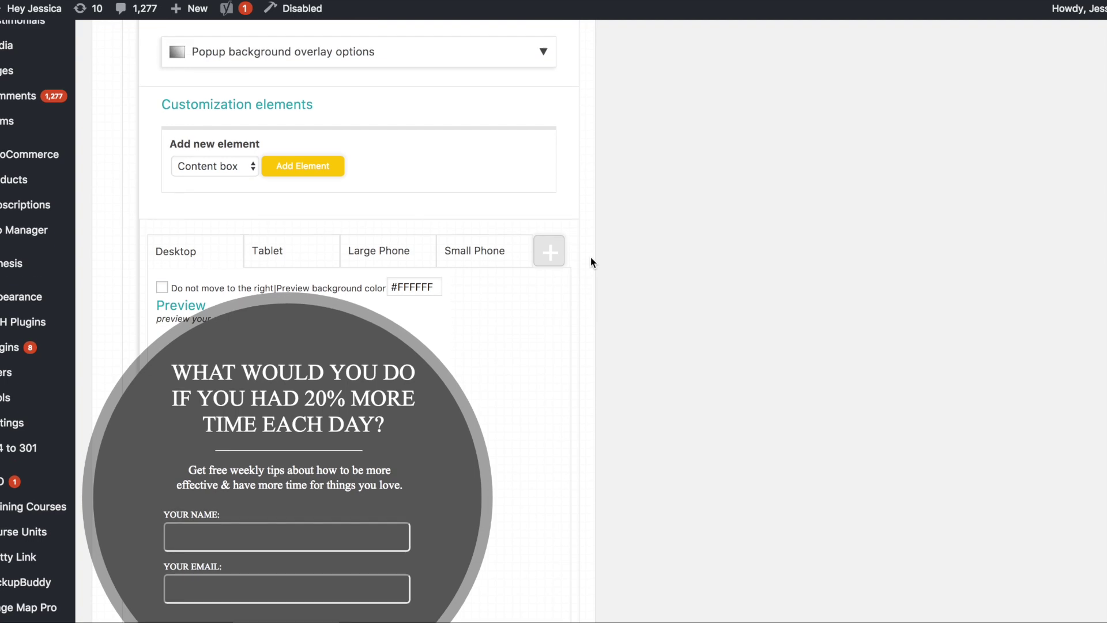
scroll(590, 257, down, 5)
scroll(591, 257, down, 1)
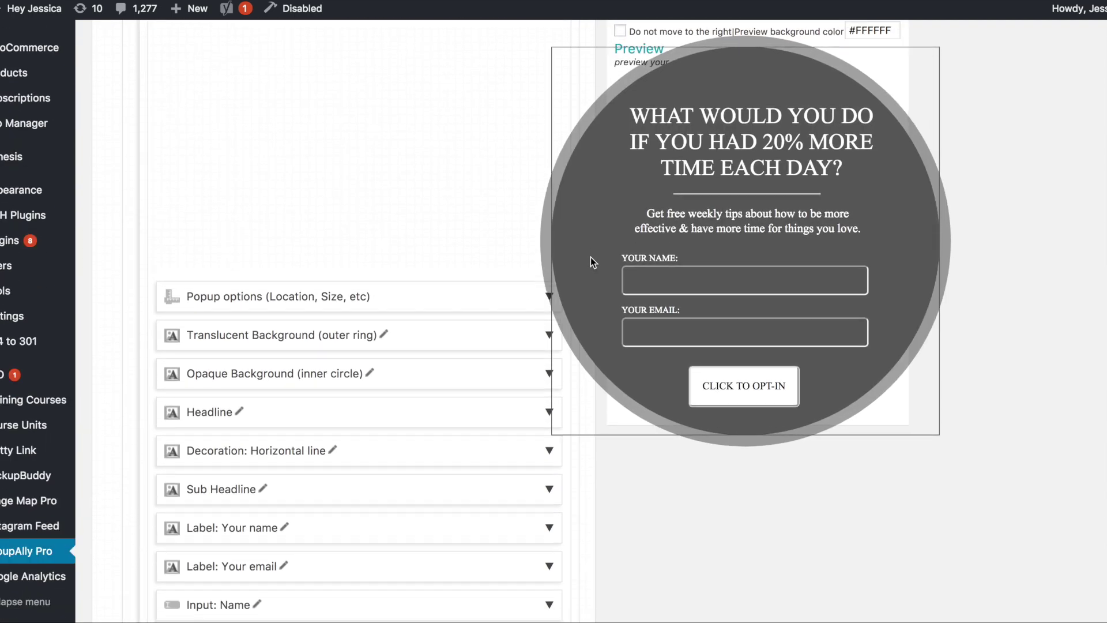
scroll(591, 257, down, 4)
scroll(590, 257, down, 1)
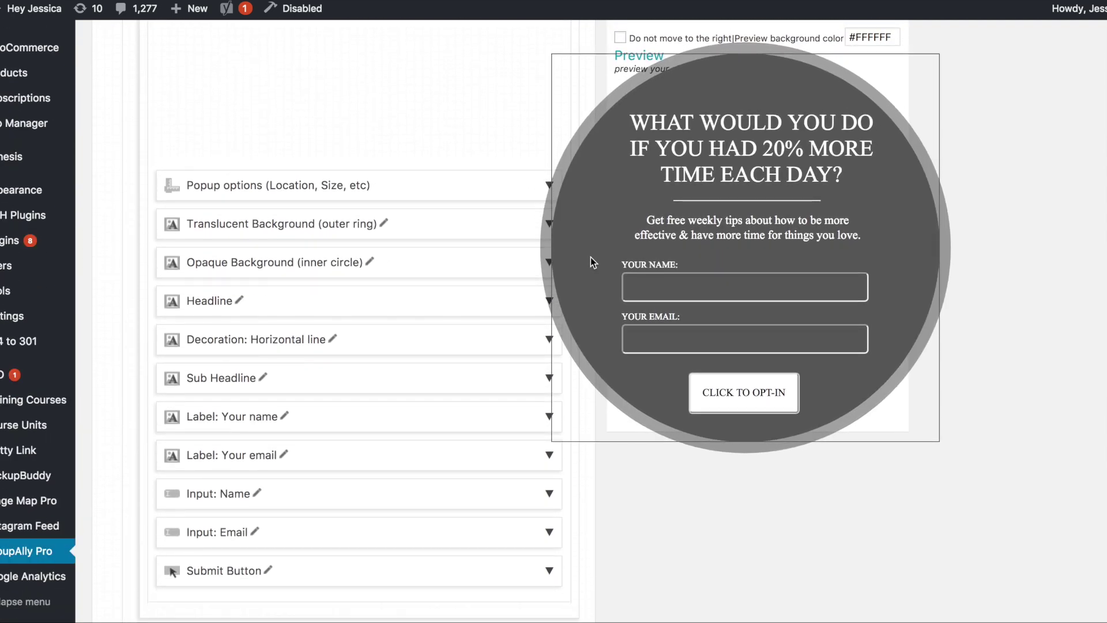
click(529, 190)
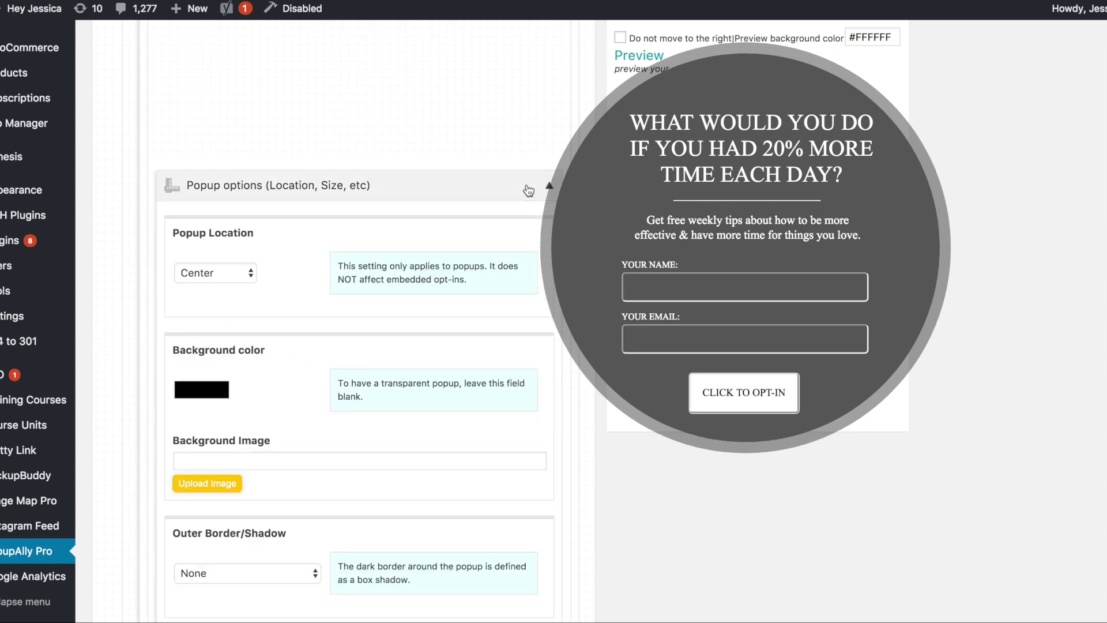
scroll(288, 370, down, 3)
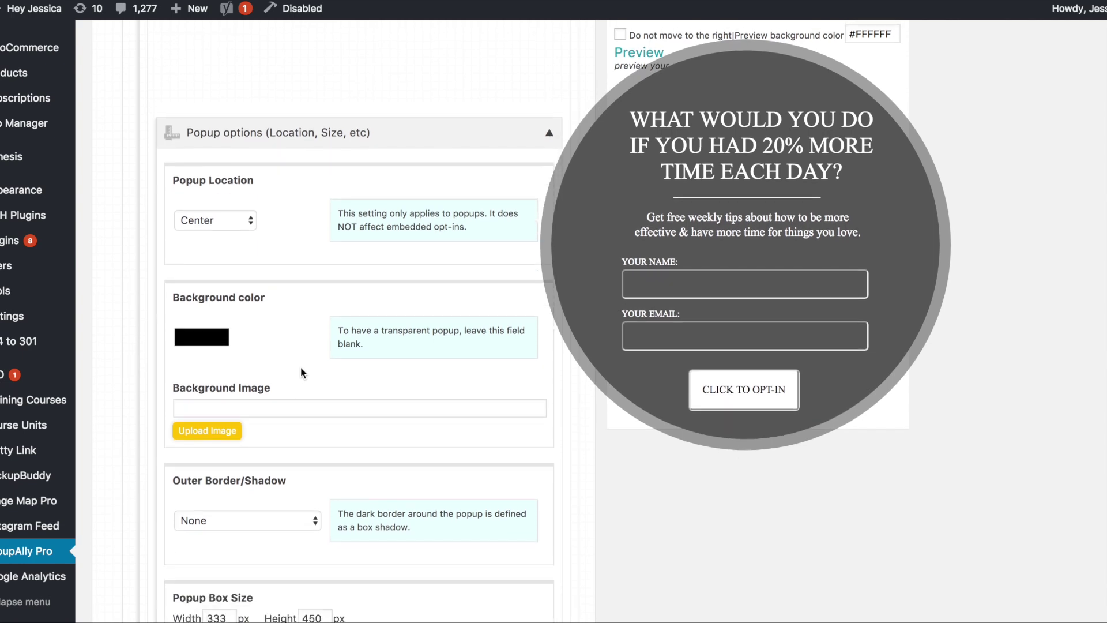
click(201, 319)
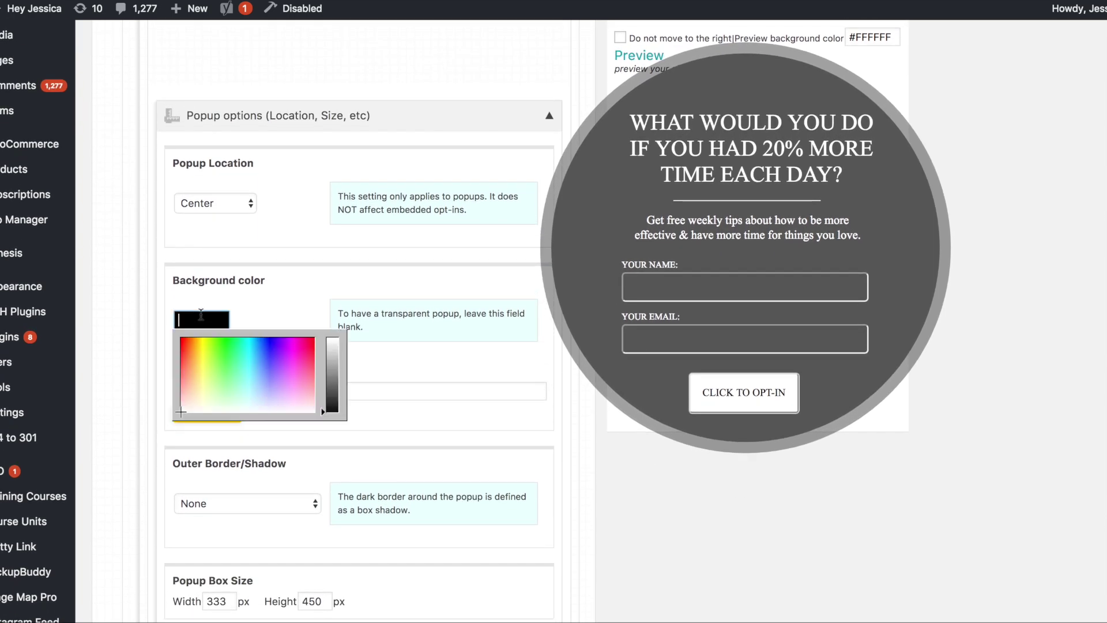
drag(207, 371, 202, 356)
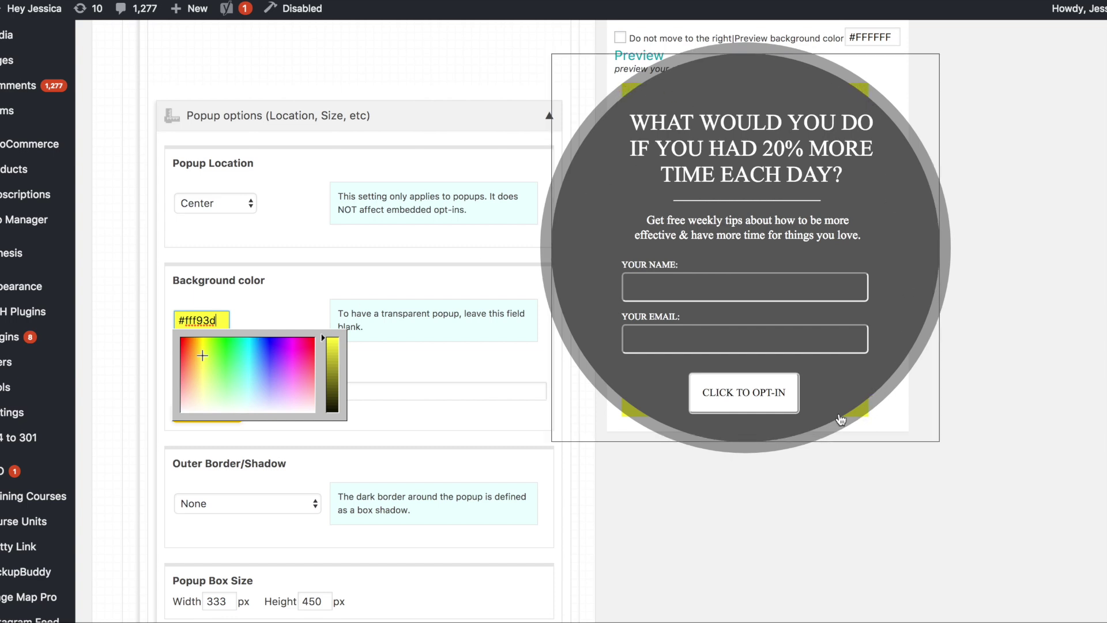
click(588, 408)
click(206, 318)
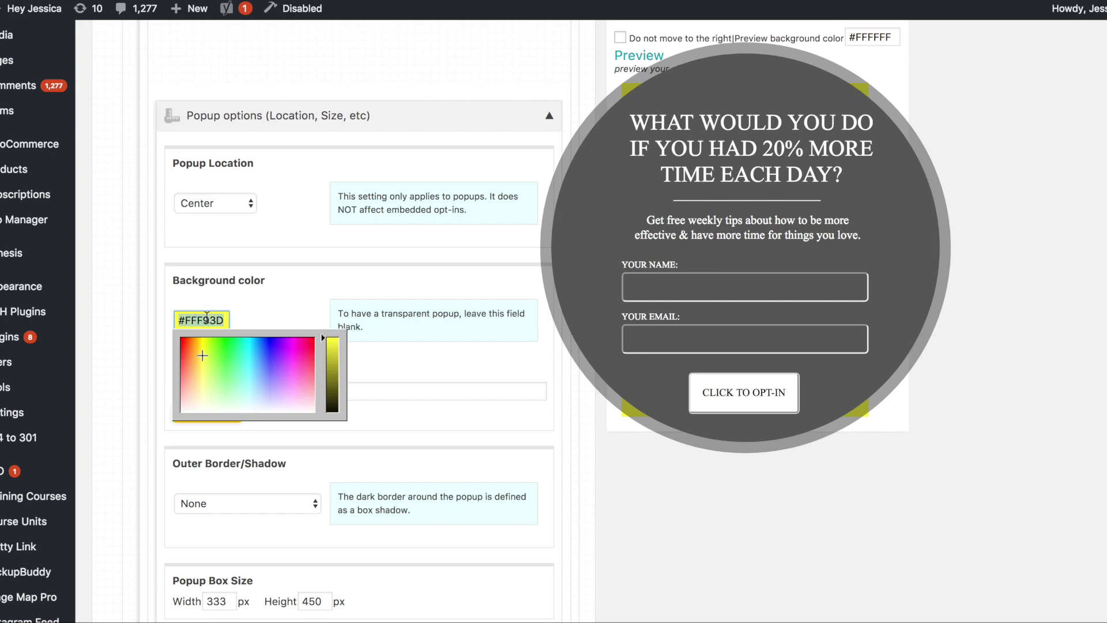
key(BackSpace)
click(178, 391)
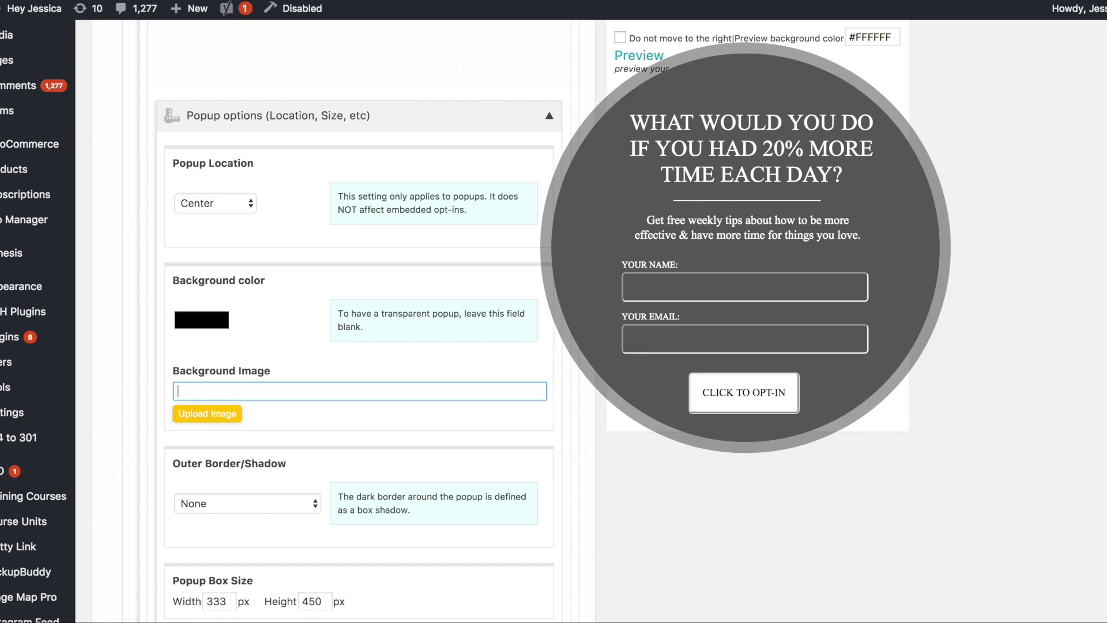
click(250, 314)
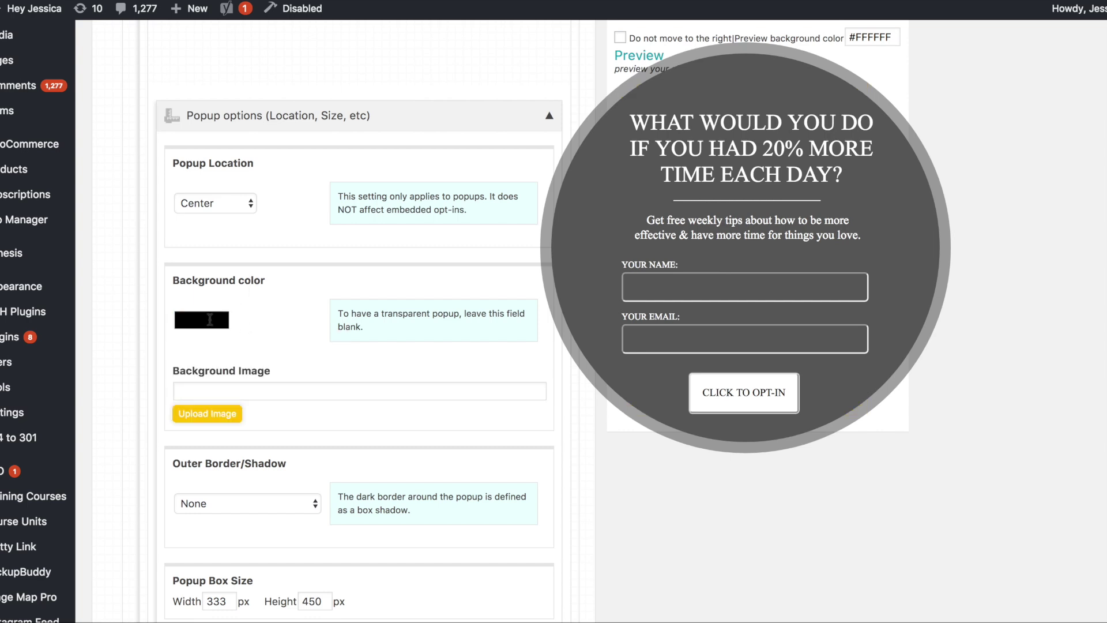
scroll(326, 331, down, 5)
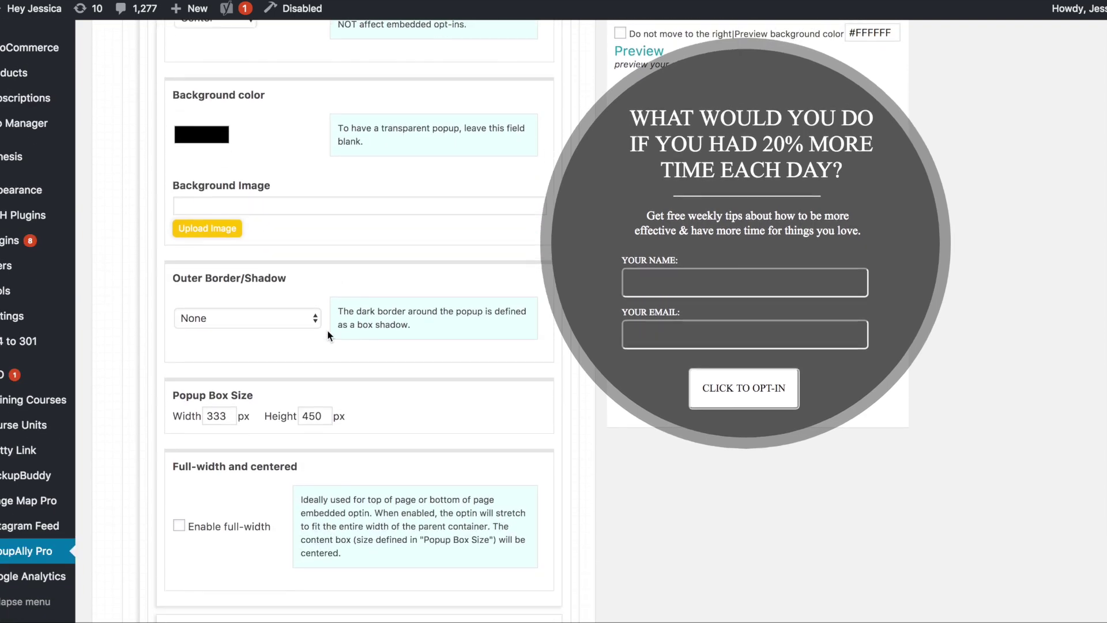
- Set the Translucent Background outer ring's colour to pink #FF61B5
scroll(309, 335, down, 4)
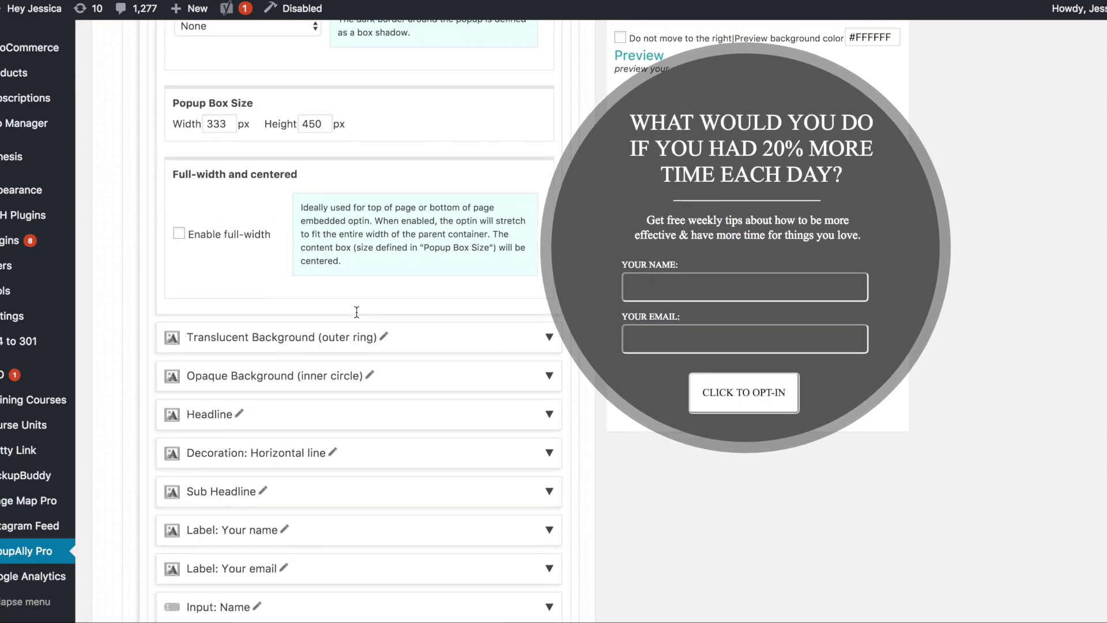
click(526, 342)
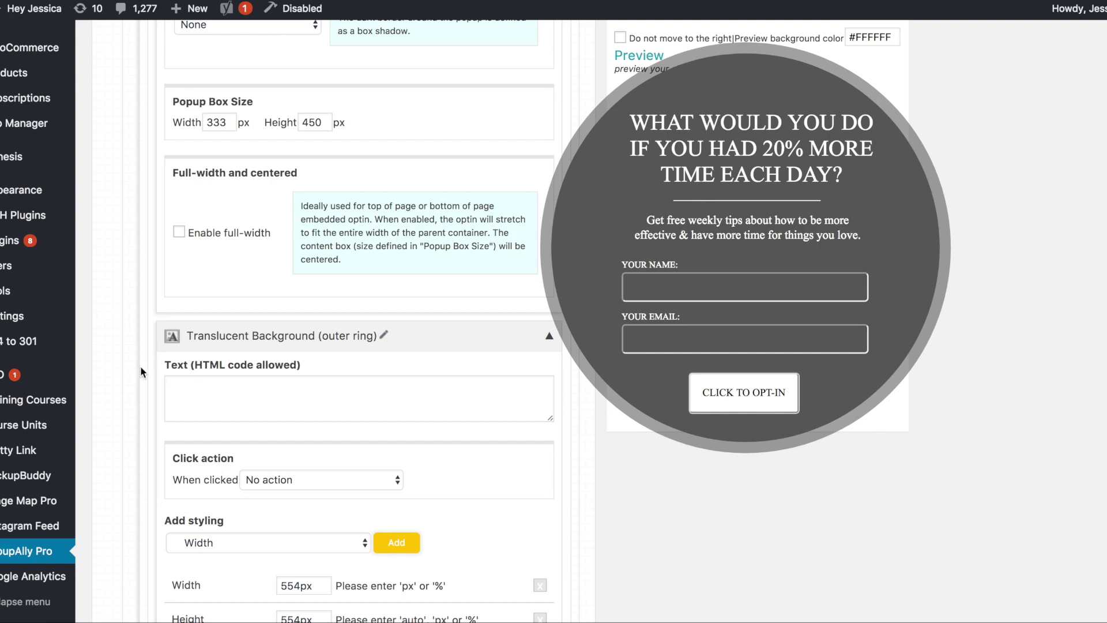
scroll(140, 365, down, 4)
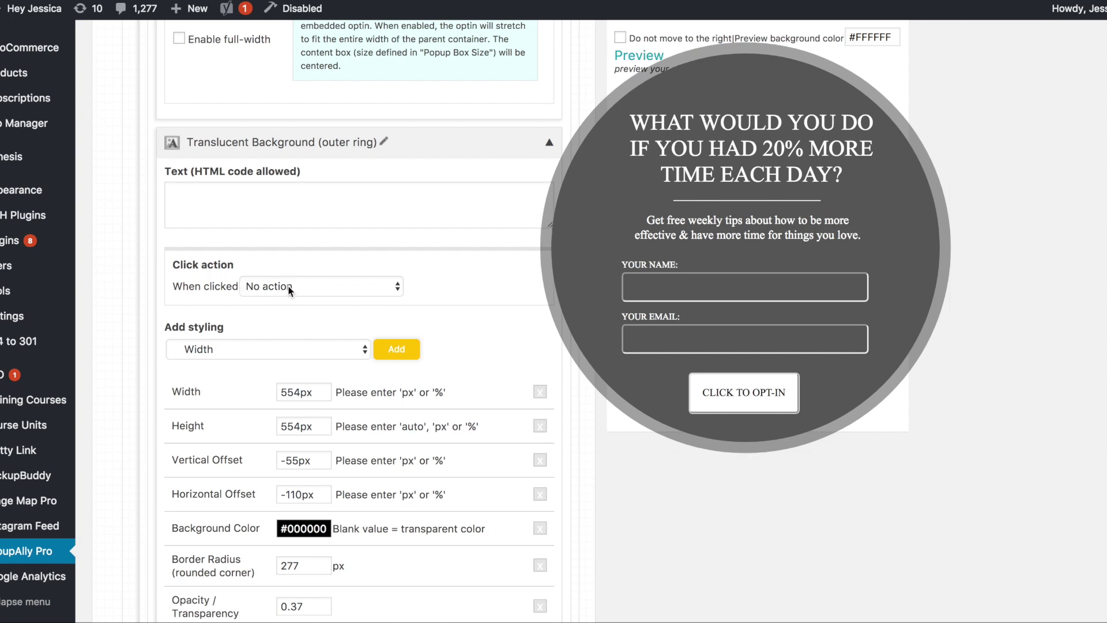
scroll(296, 331, down, 2)
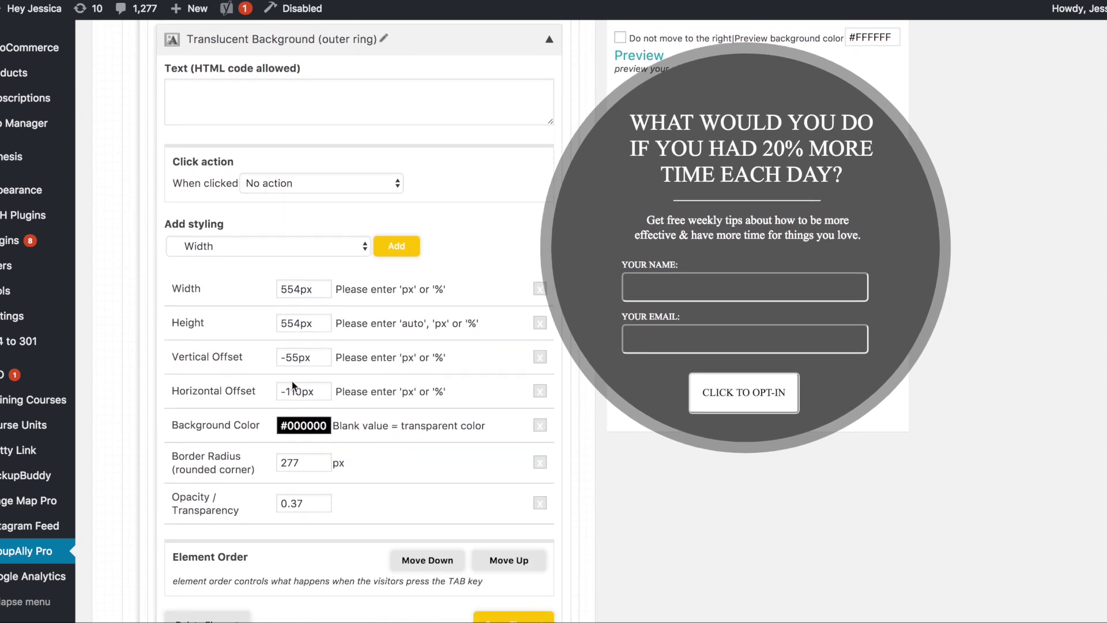
click(329, 427)
drag(306, 467, 404, 471)
click(600, 465)
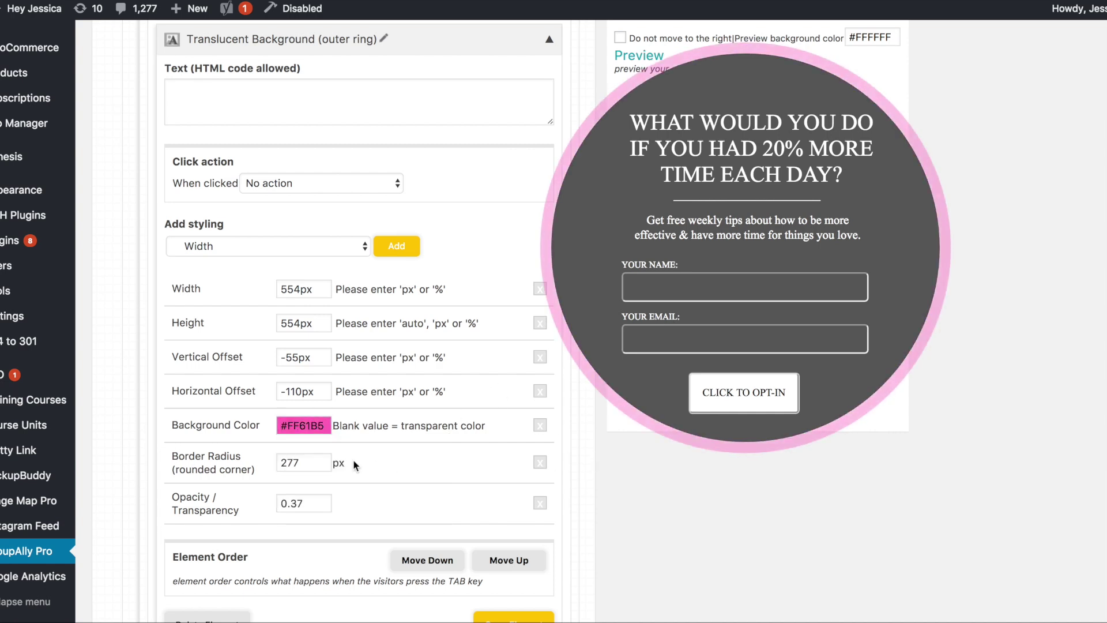
scroll(307, 511, down, 2)
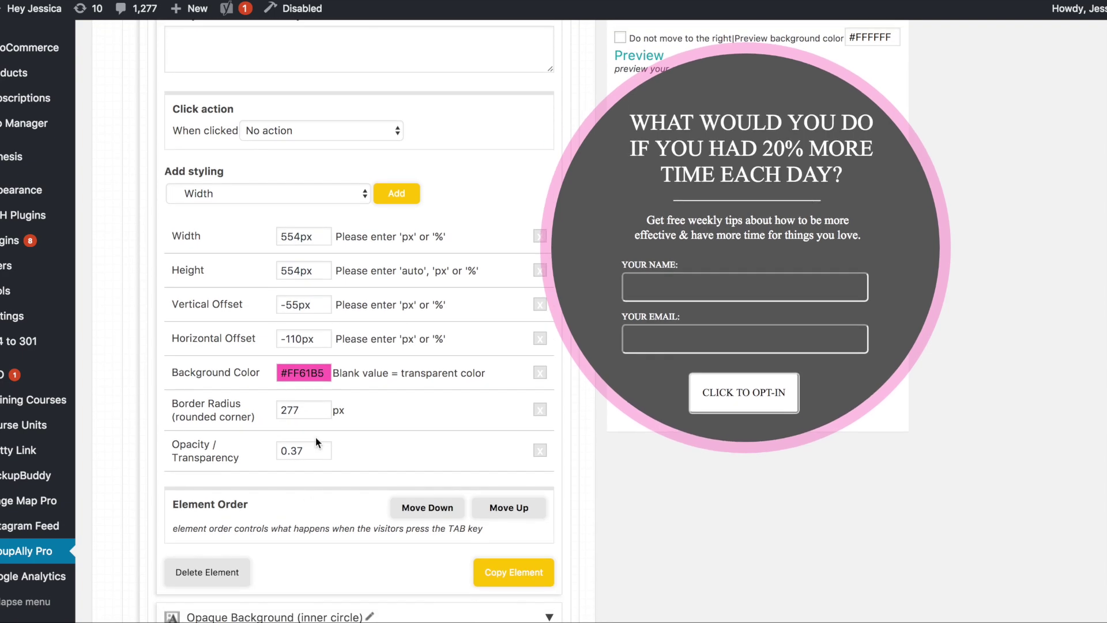
scroll(375, 475, down, 8)
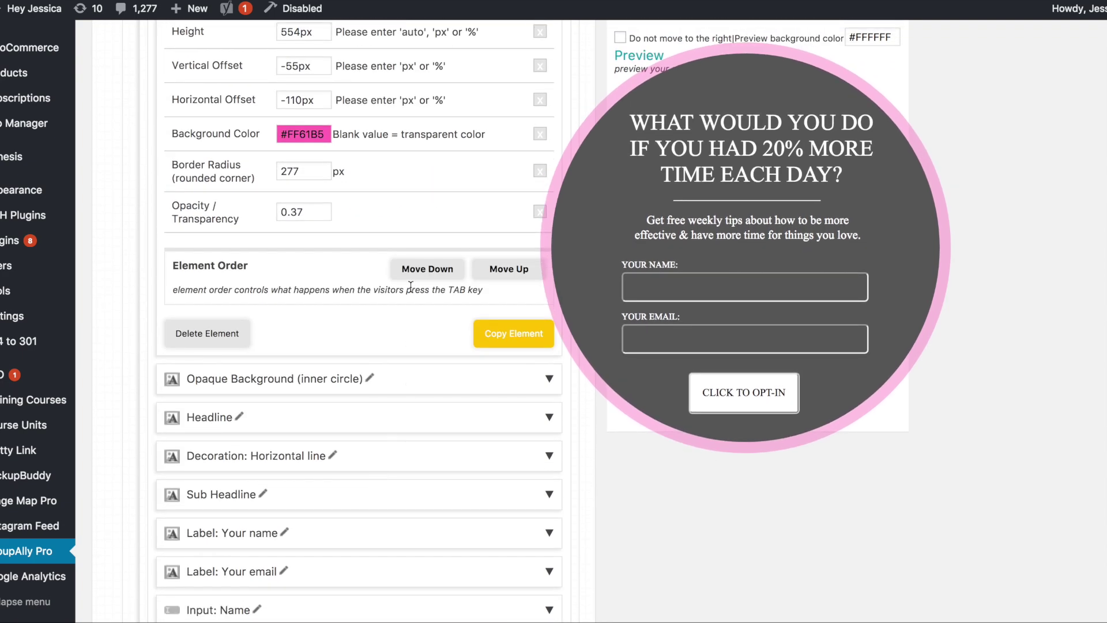
scroll(286, 346, down, 4)
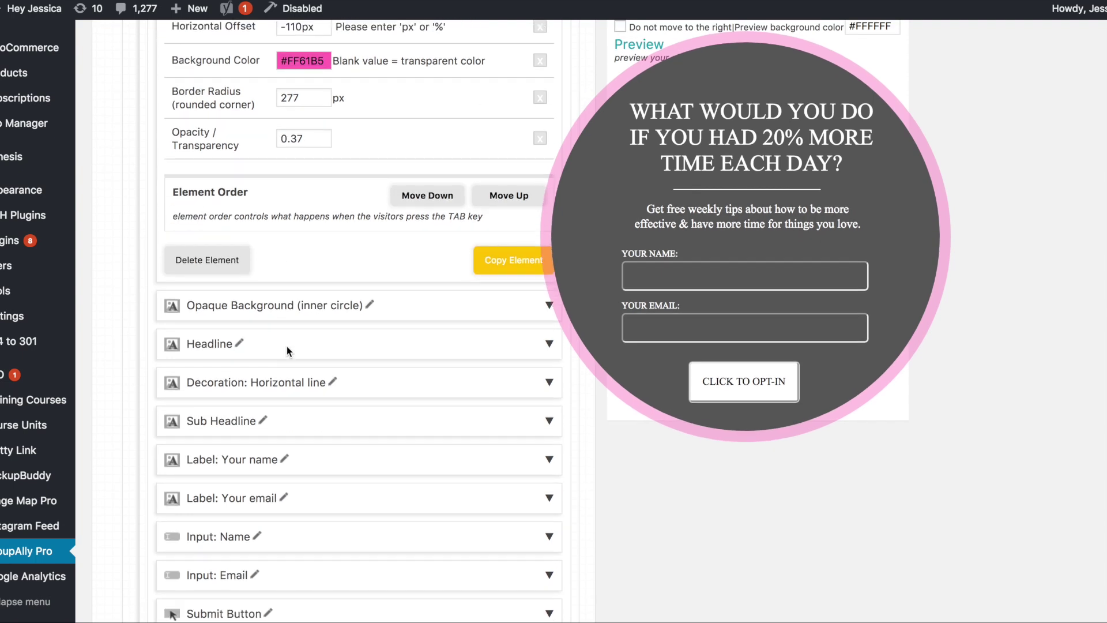
scroll(286, 346, down, 1)
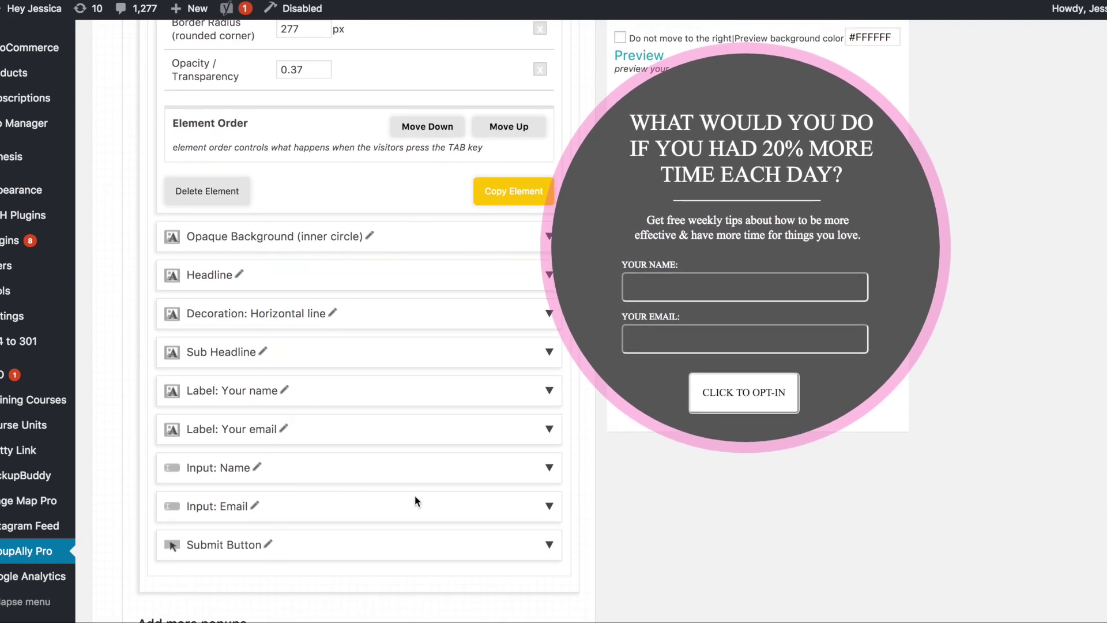
- Give the Opaque Background inner circle a turquoise #43D1D1 colour
click(424, 236)
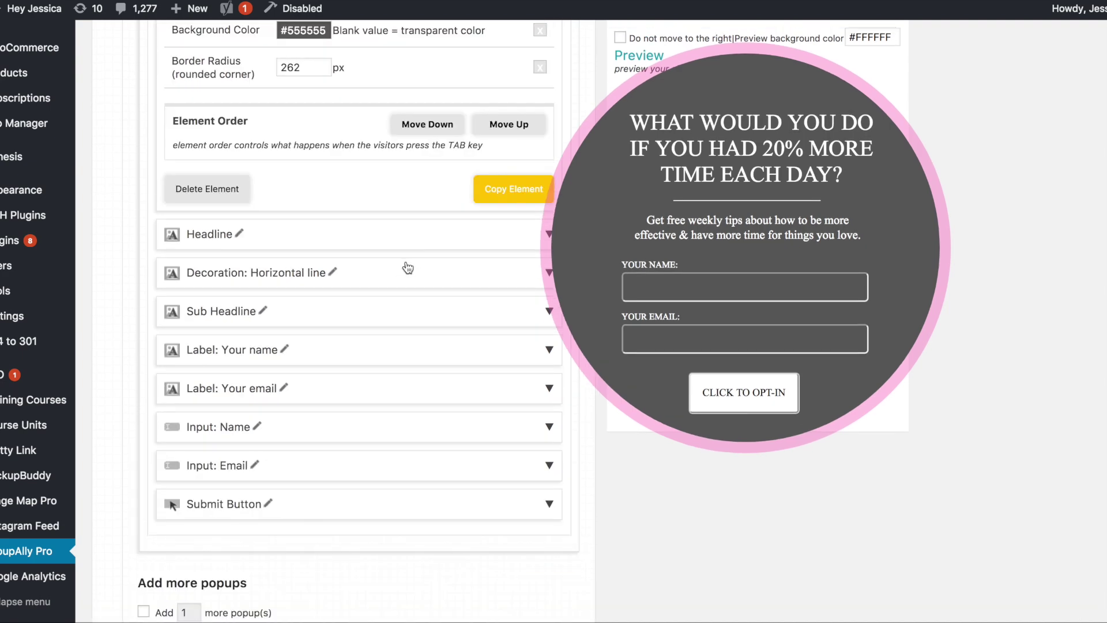
scroll(309, 260, up, 5)
click(313, 284)
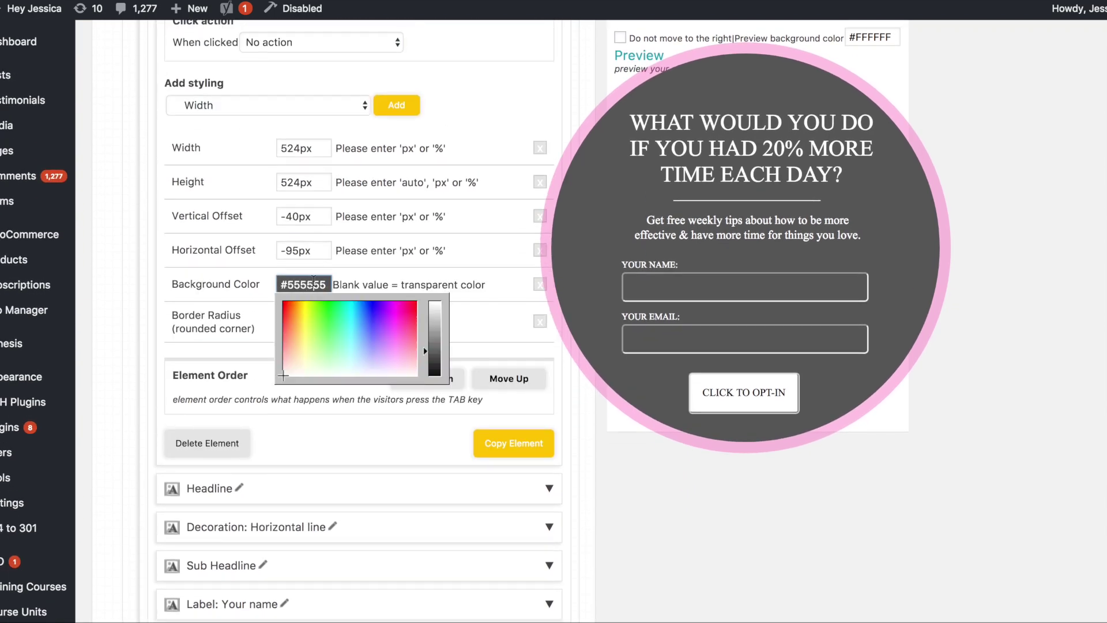
mouse_move(304, 334)
mouse_down()
mouse_move(306, 323)
mouse_move(306, 335)
mouse_move(351, 332)
mouse_move(350, 306)
mouse_move(350, 332)
mouse_move(350, 317)
mouse_up()
click(419, 361)
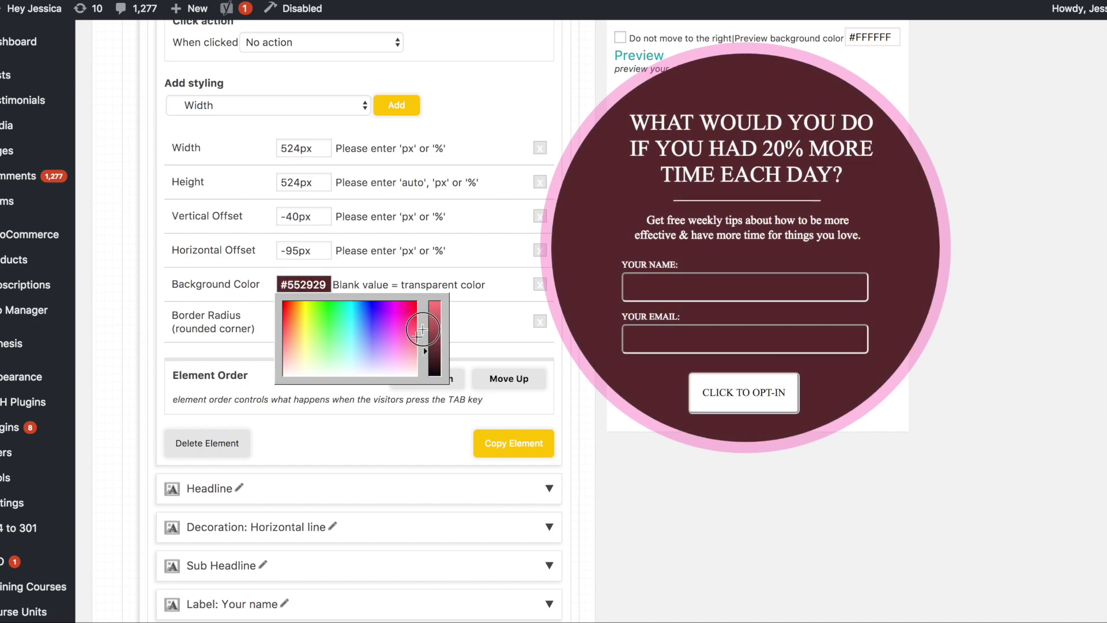
click(350, 319)
drag(350, 319, 350, 325)
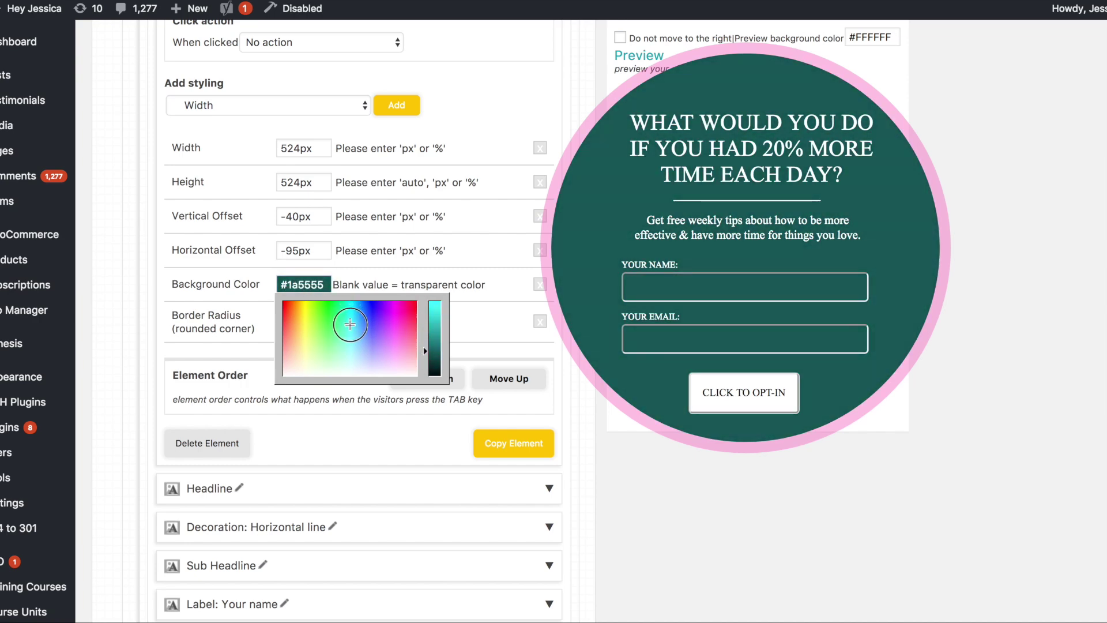
drag(425, 356, 426, 320)
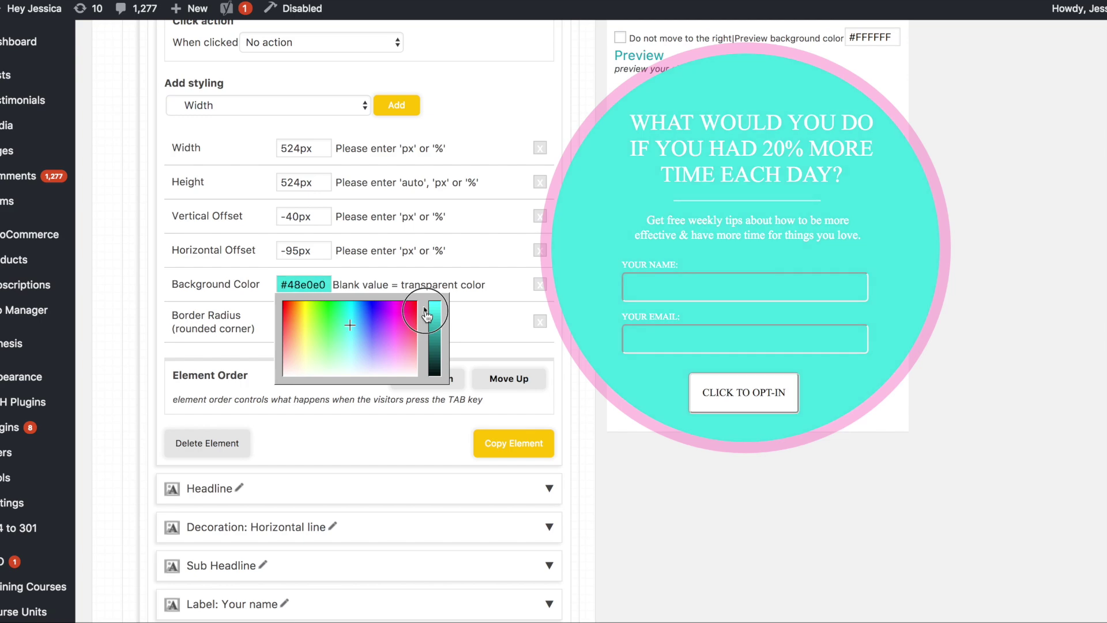
click(486, 341)
scroll(299, 231, down, 5)
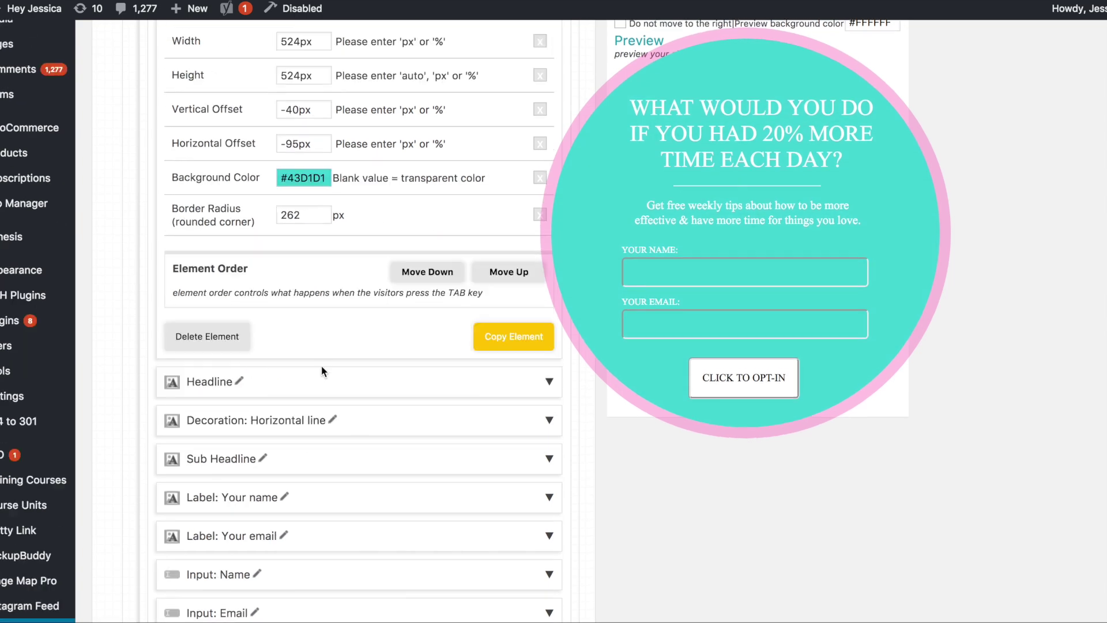
click(373, 265)
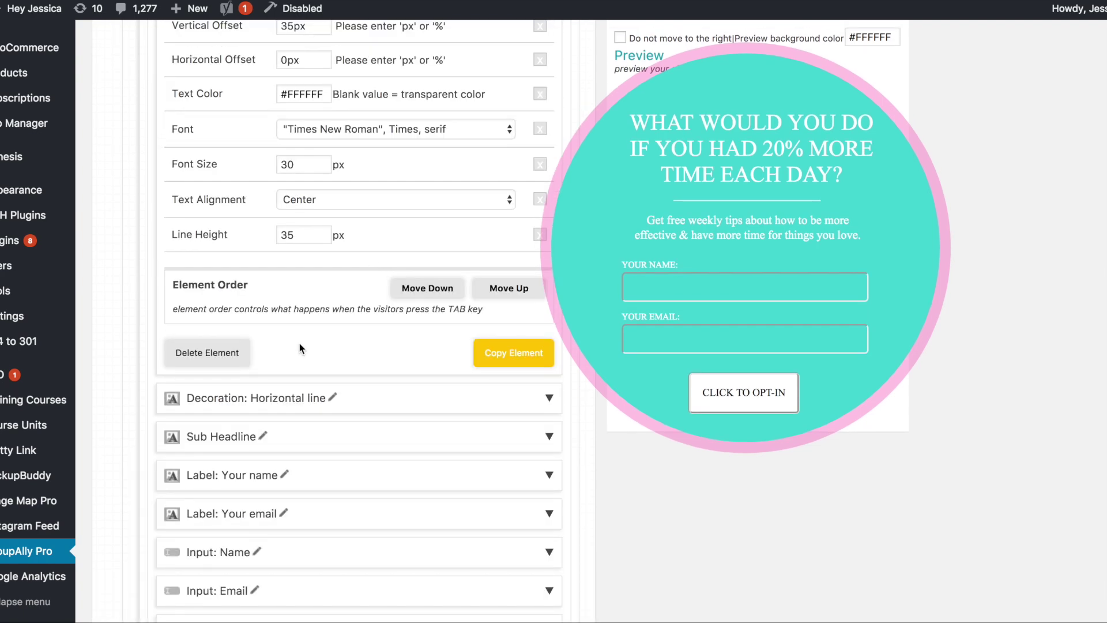
scroll(299, 344, up, 7)
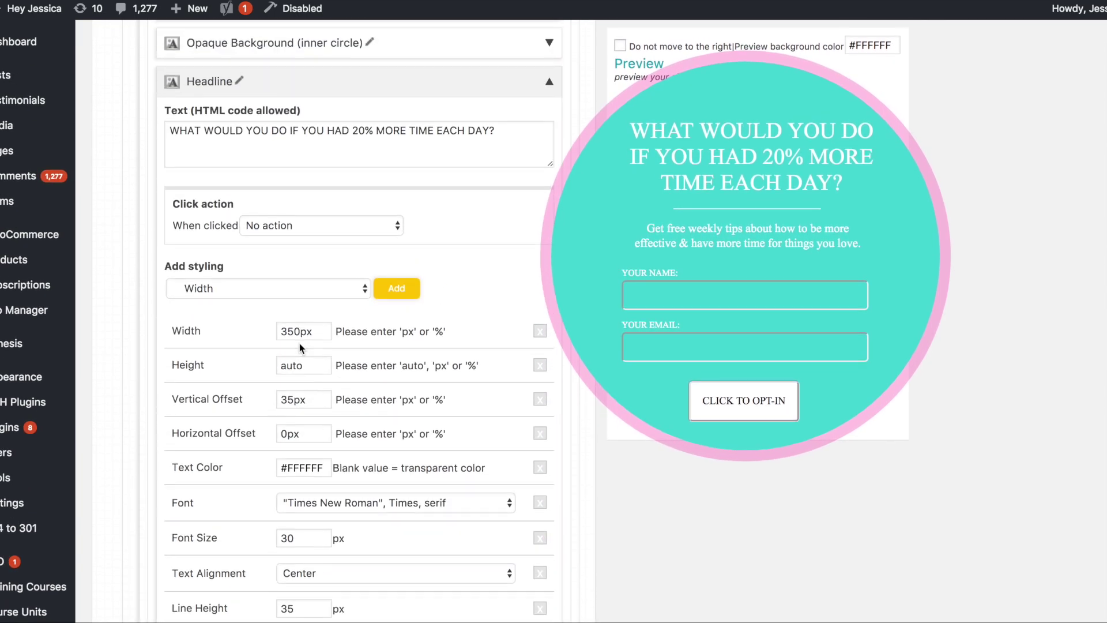
scroll(299, 343, up, 2)
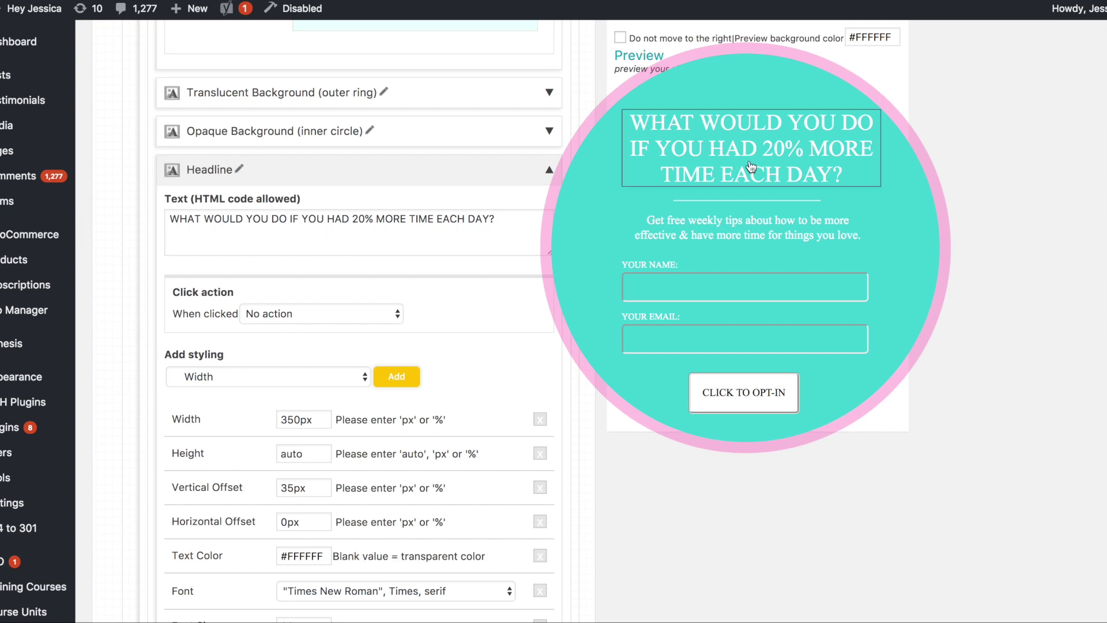
scroll(411, 341, down, 12)
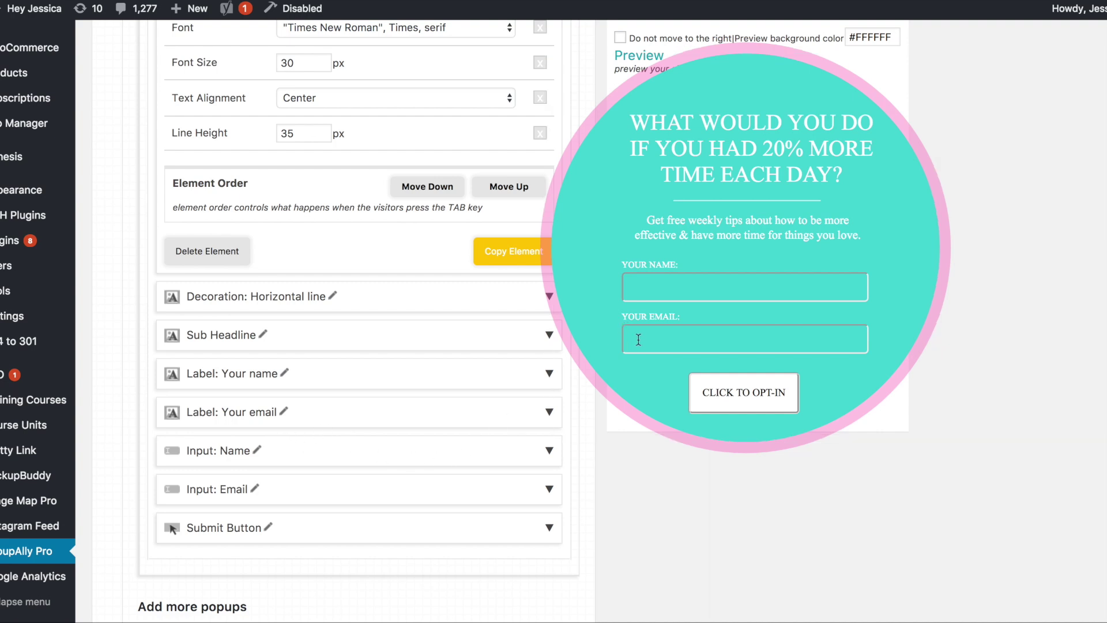
- Set the Submit Button font to Lucida Sans Unicode
click(540, 533)
scroll(529, 471, up, 5)
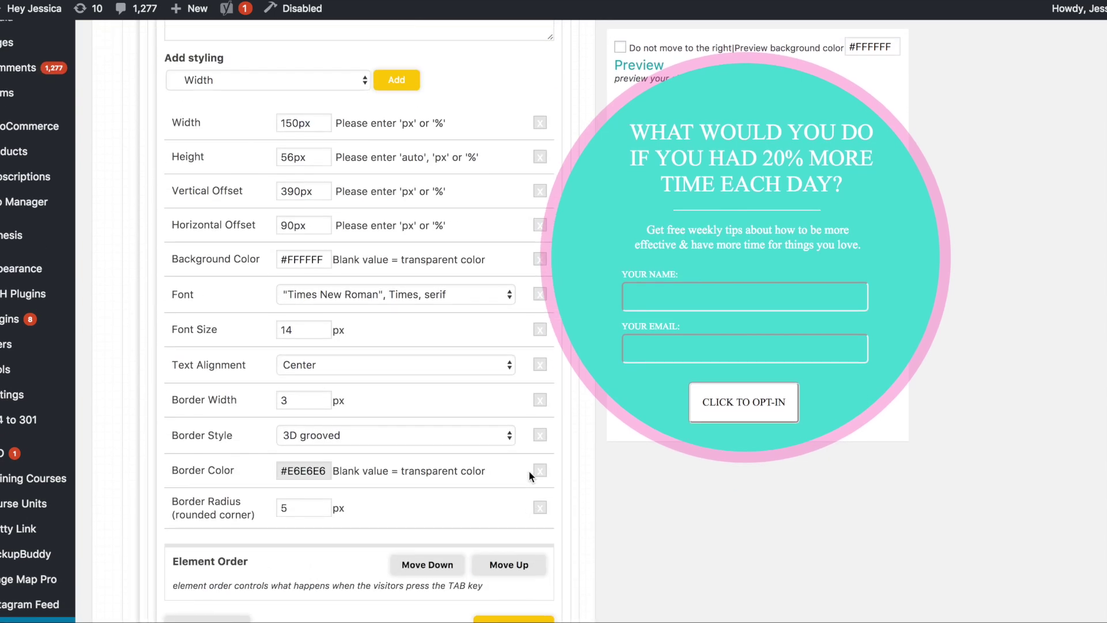
click(440, 374)
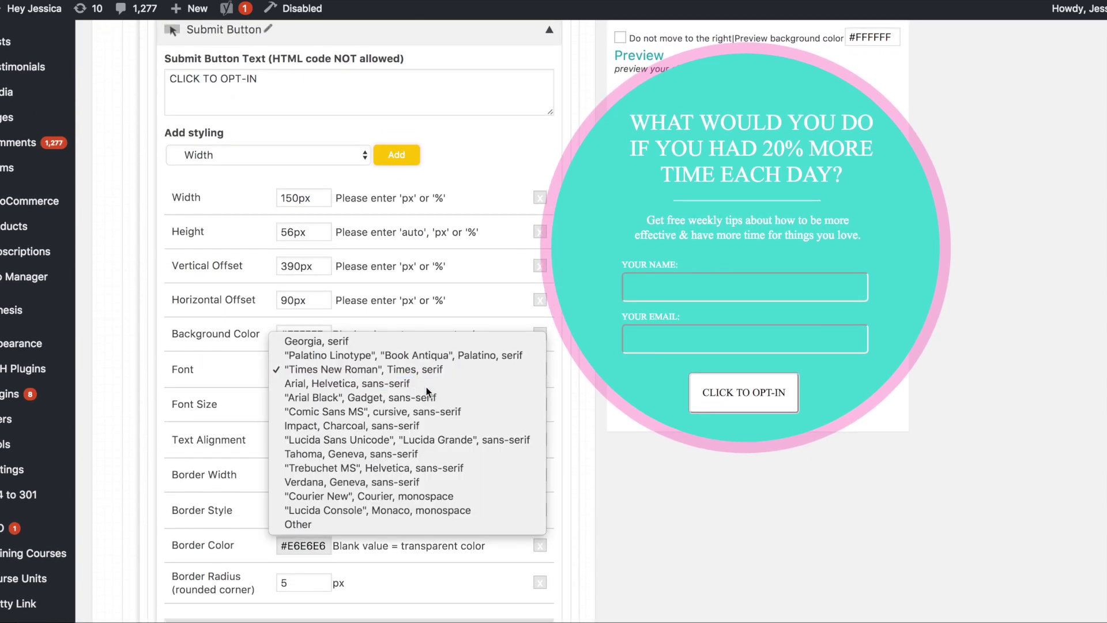
click(427, 384)
click(430, 373)
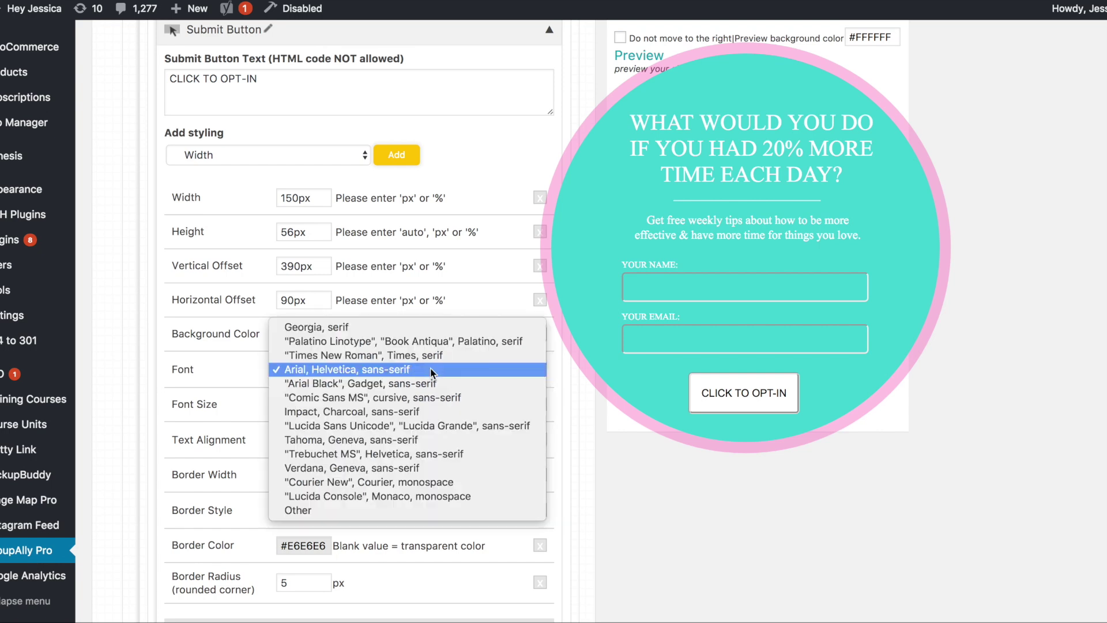
click(430, 381)
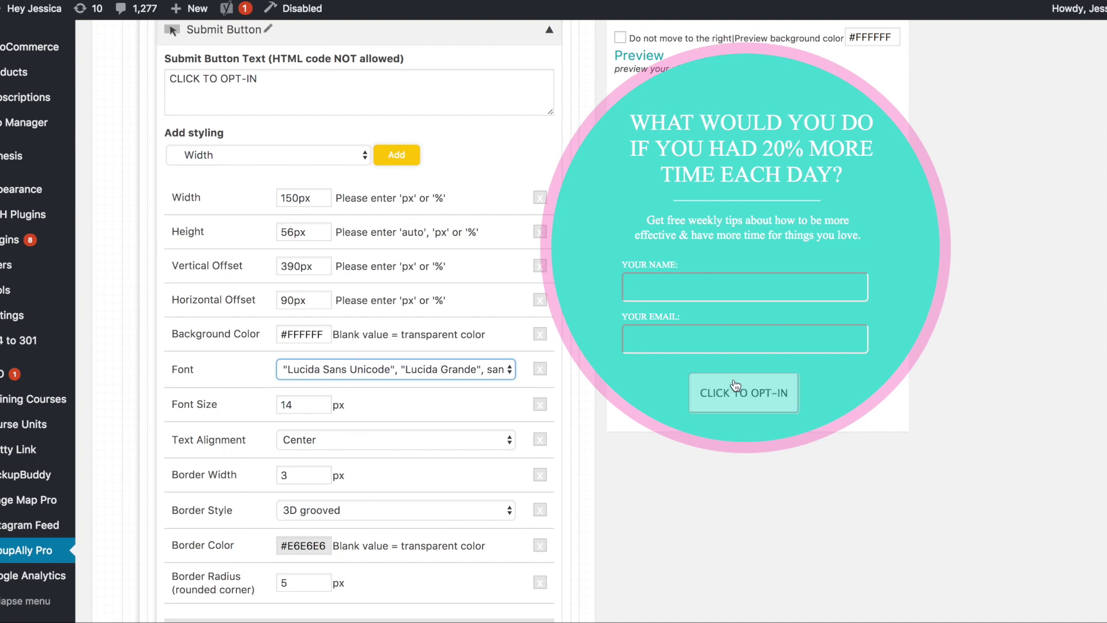
scroll(406, 430, down, 4)
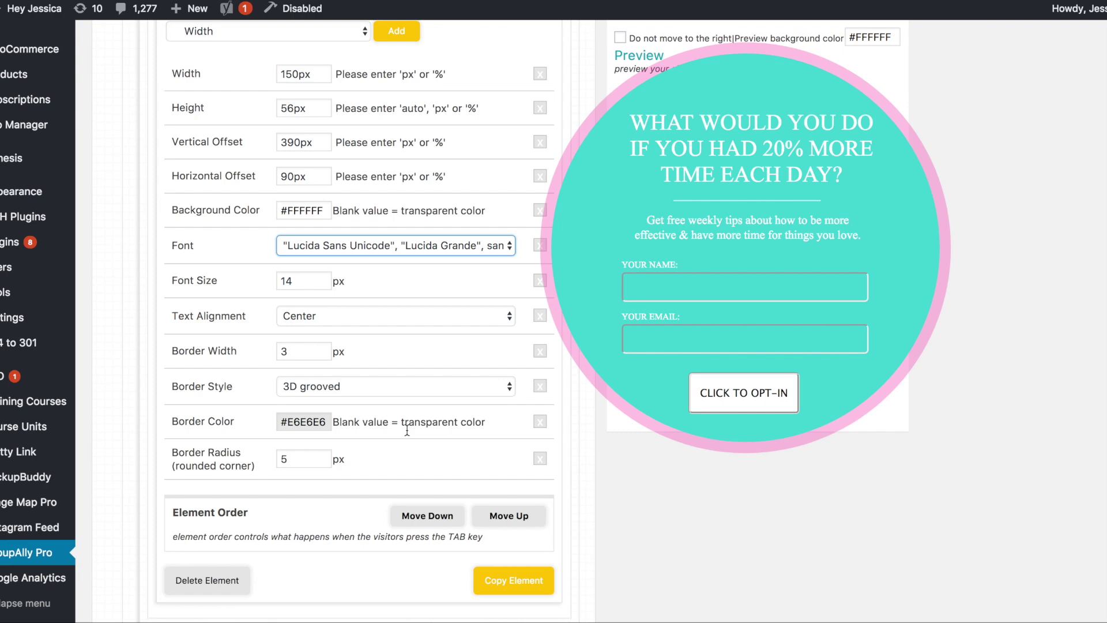
scroll(406, 430, up, 6)
- Replace the button text CLICK TO OPT-IN with YES!
click(264, 129)
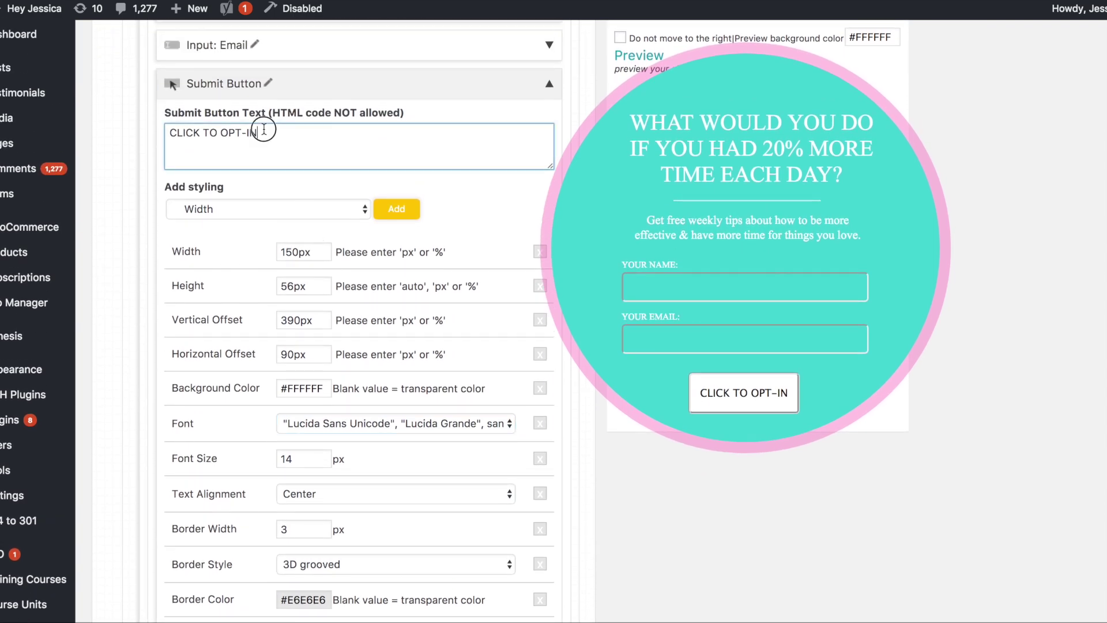
triple_click(263, 130)
text(Yes!)
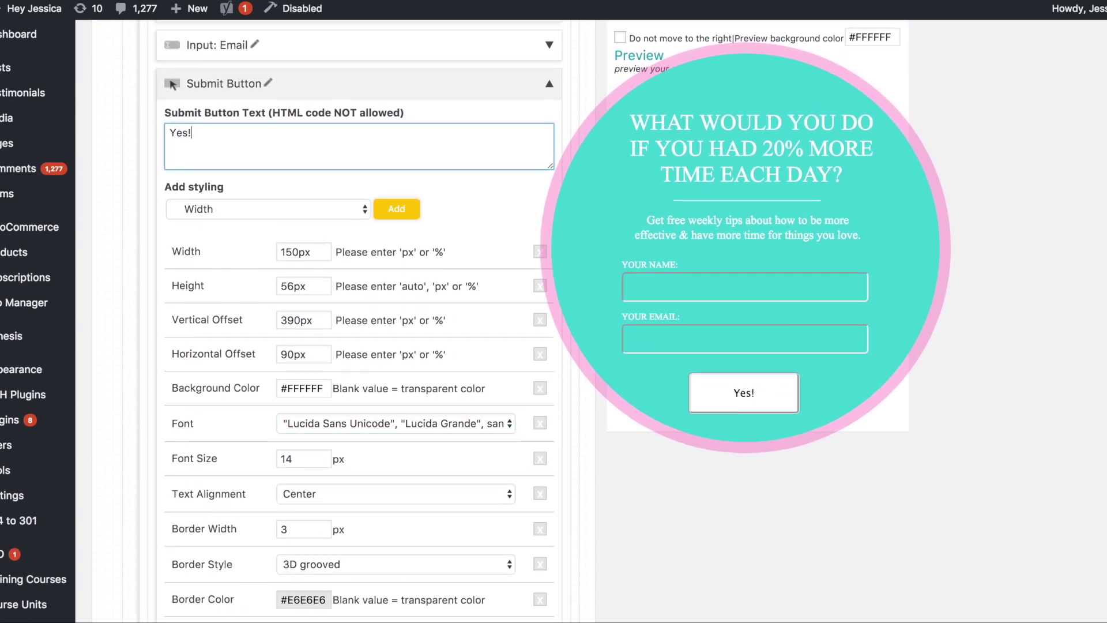
key(BackSpace)
key(BackSpace)
text(EST)
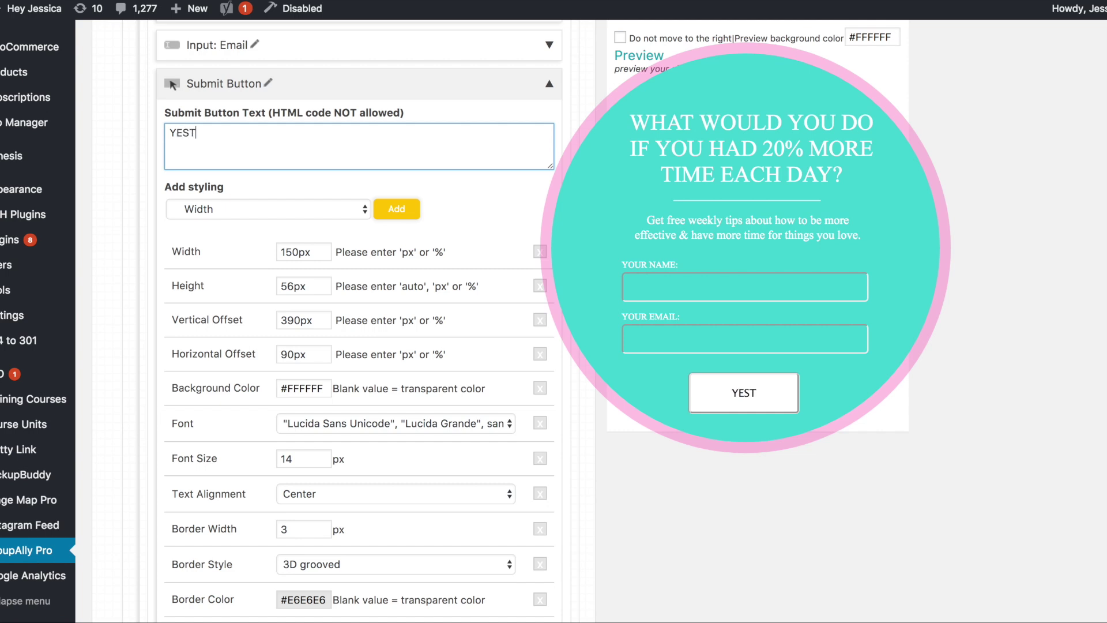
key(BackSpace)
text(!)
scroll(402, 422, down, 10)
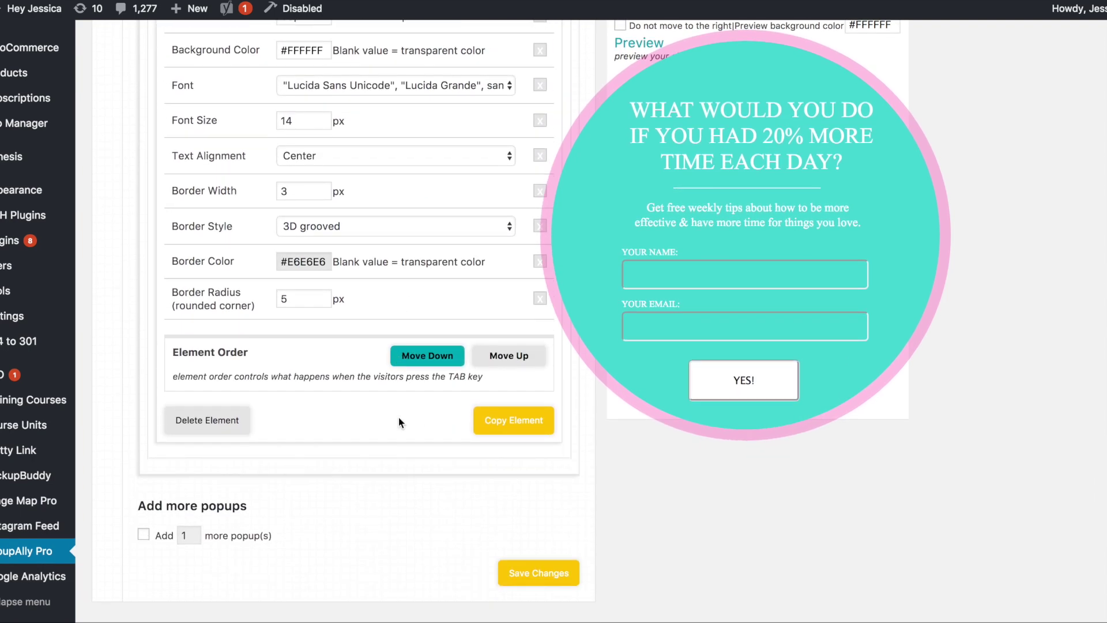
scroll(399, 421, down, 1)
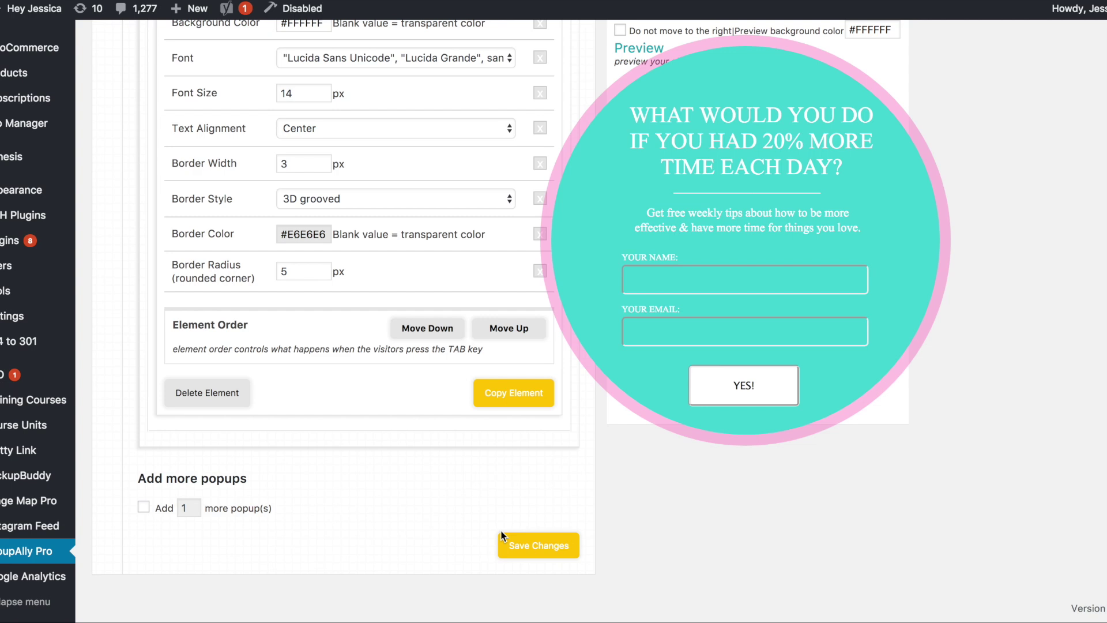
click(550, 551)
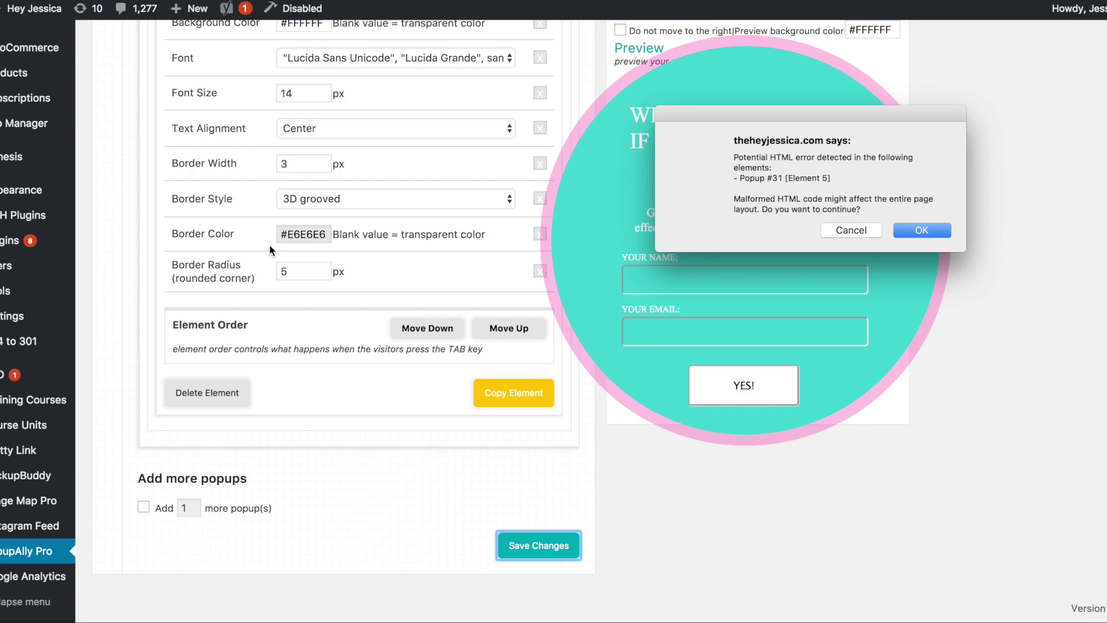
click(851, 230)
- Collapse the Popup options and horizontal line settings, then save popup 31, accepting the HTML warning
scroll(409, 279, up, 10)
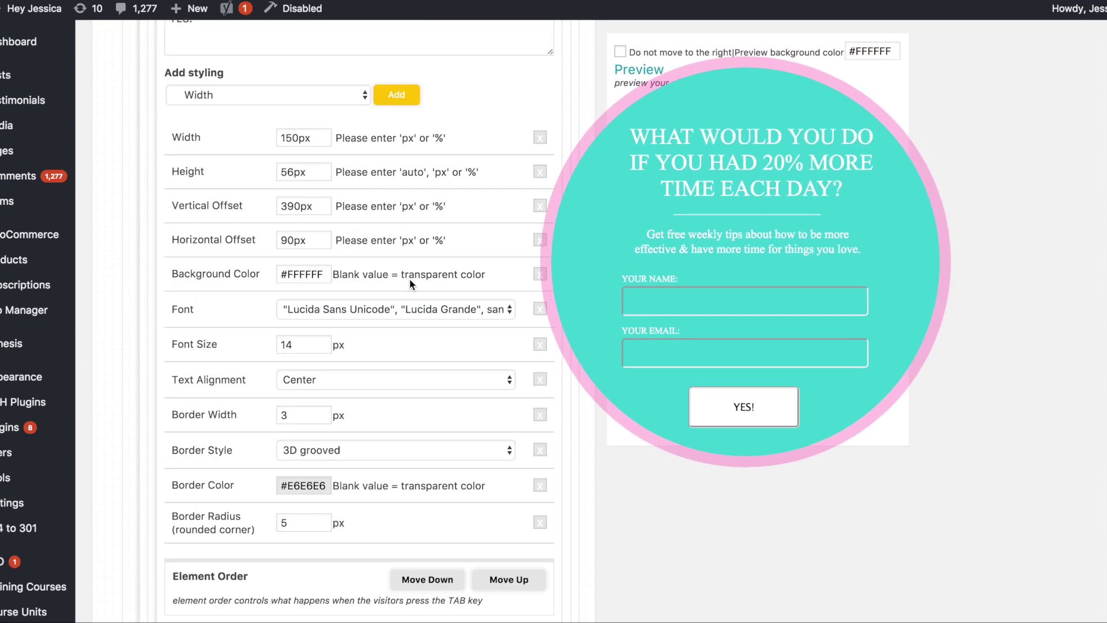
scroll(409, 279, up, 15)
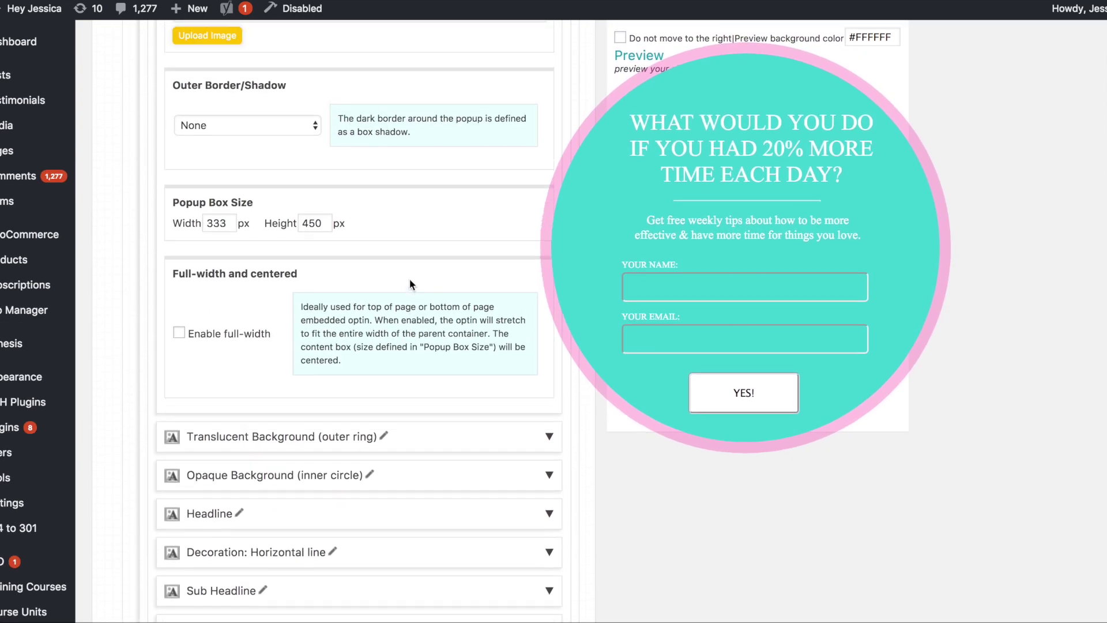
click(410, 278)
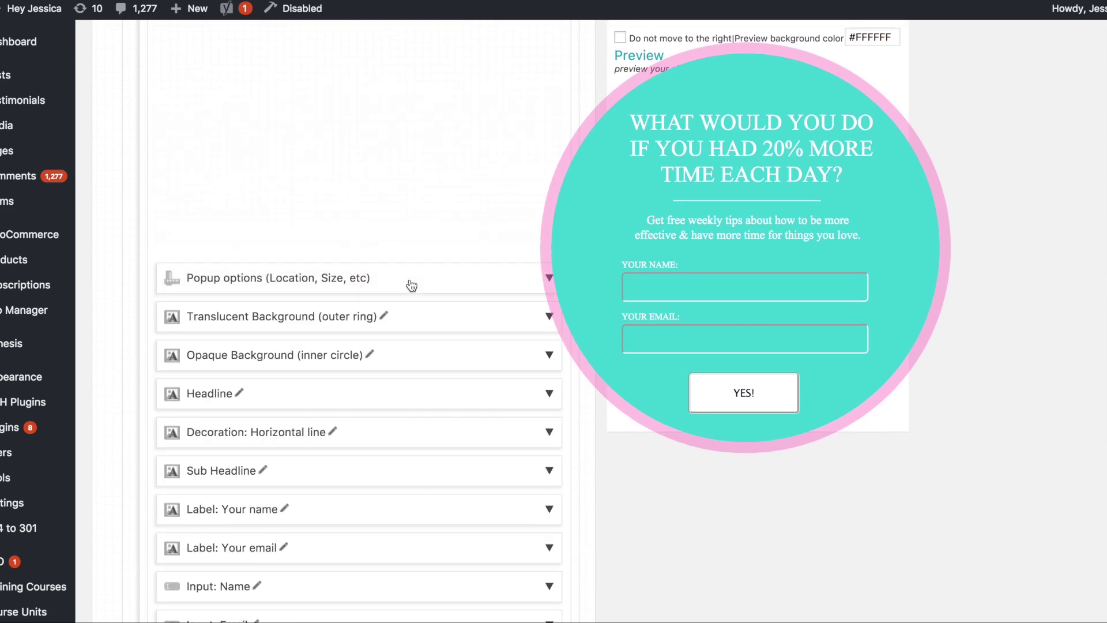
scroll(411, 286, up, 5)
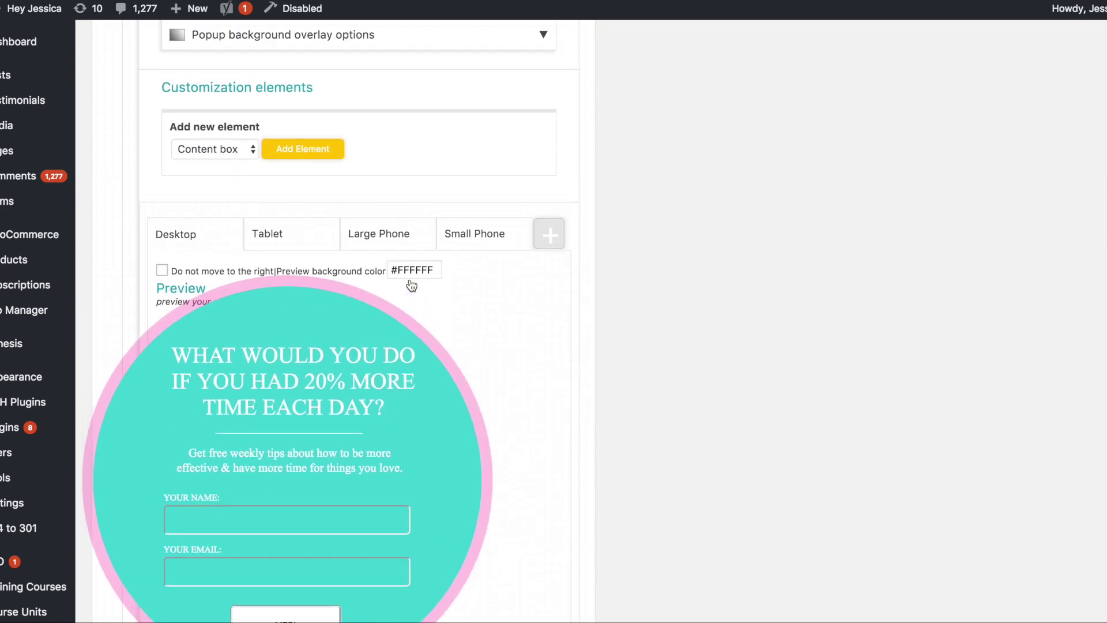
scroll(409, 285, down, 5)
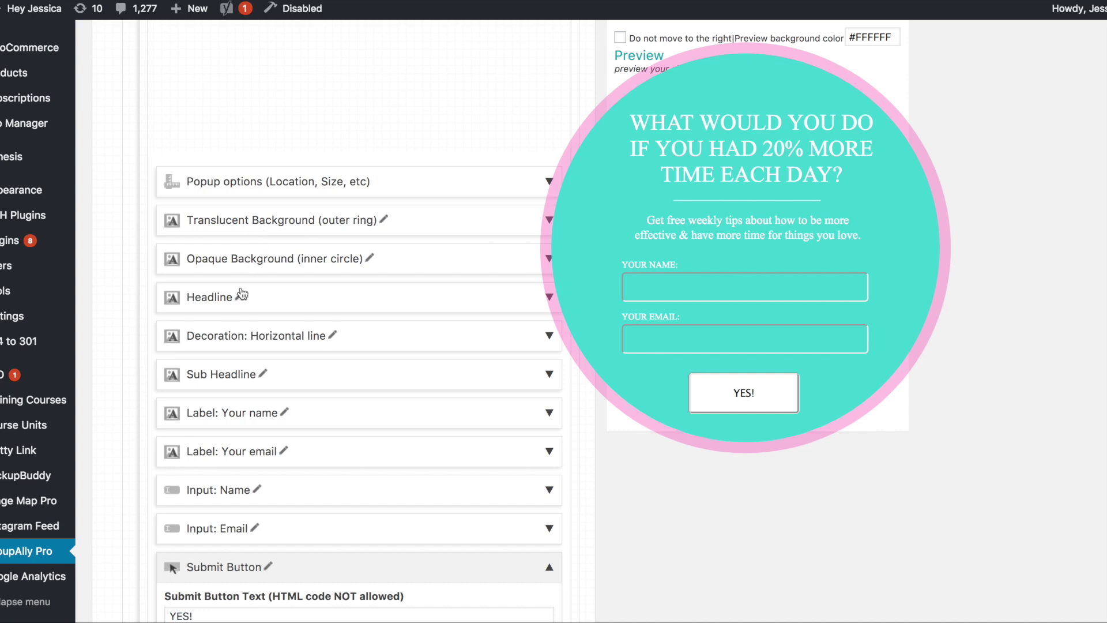
click(394, 348)
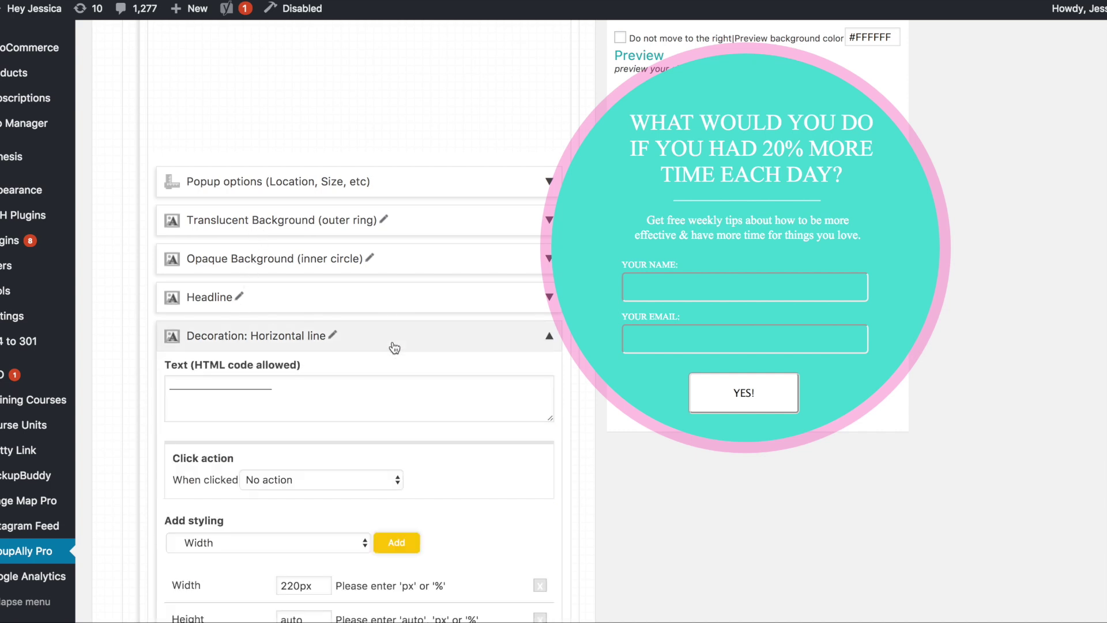
click(395, 343)
scroll(502, 483, down, 3)
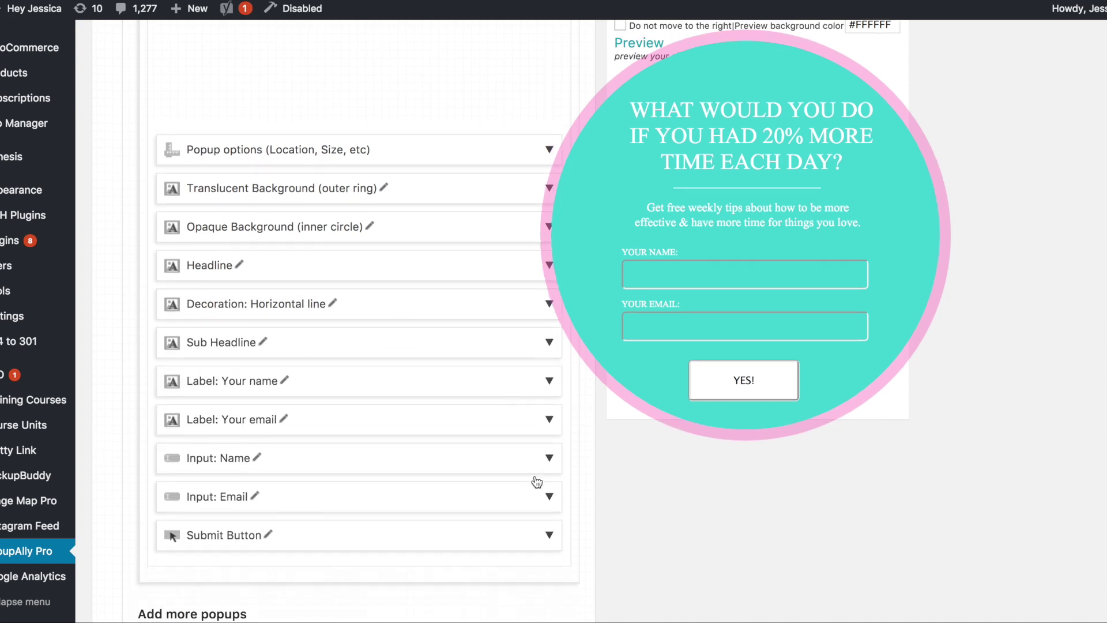
click(538, 544)
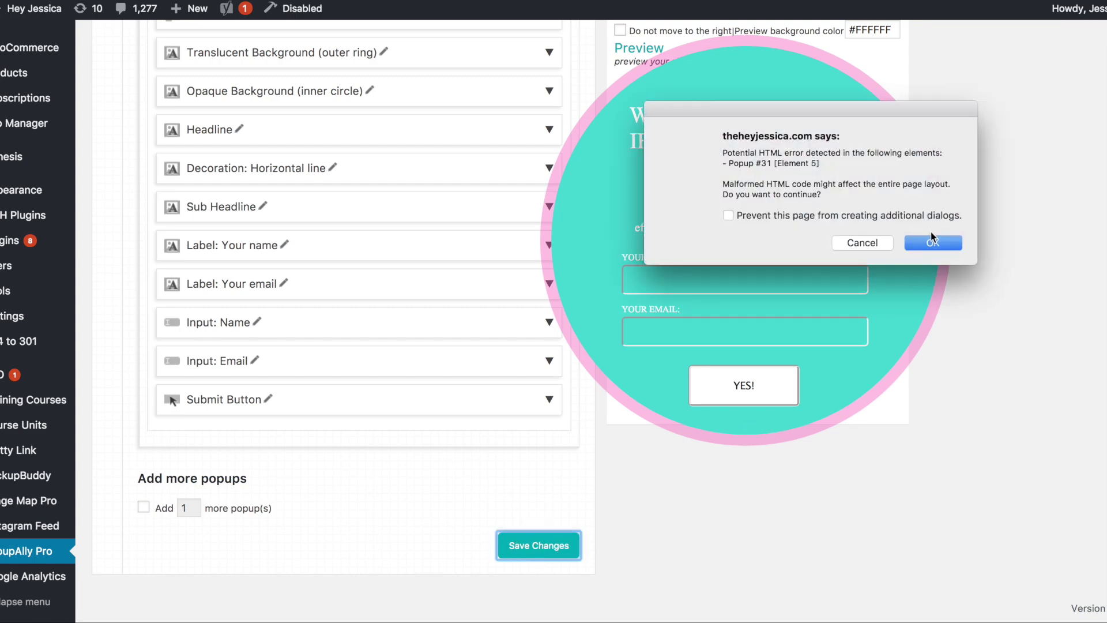
click(931, 244)
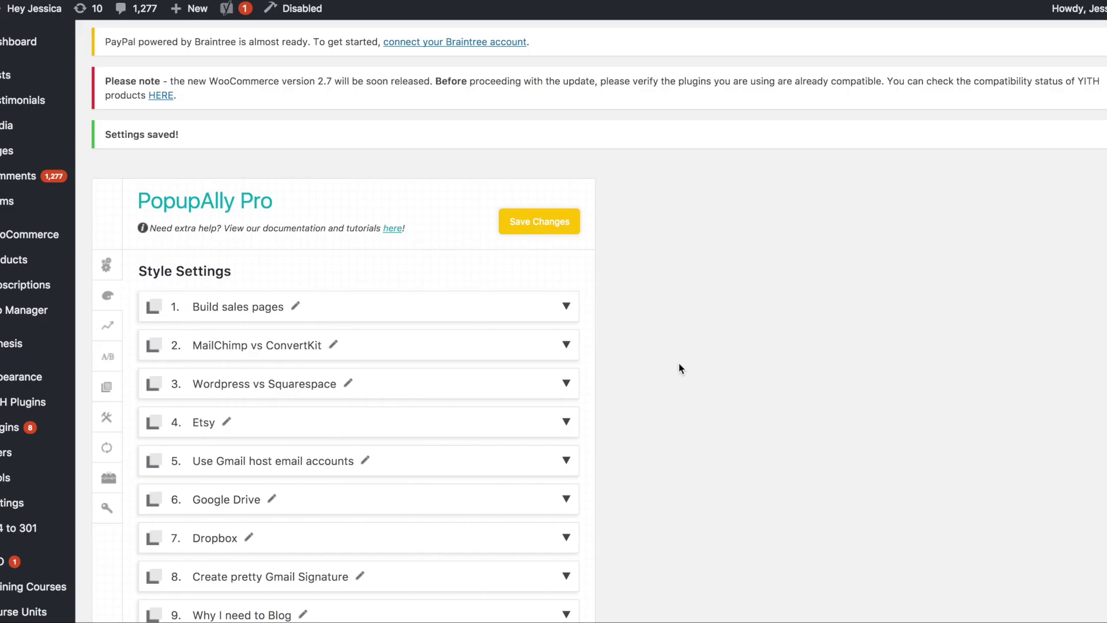
key(super+Tab)
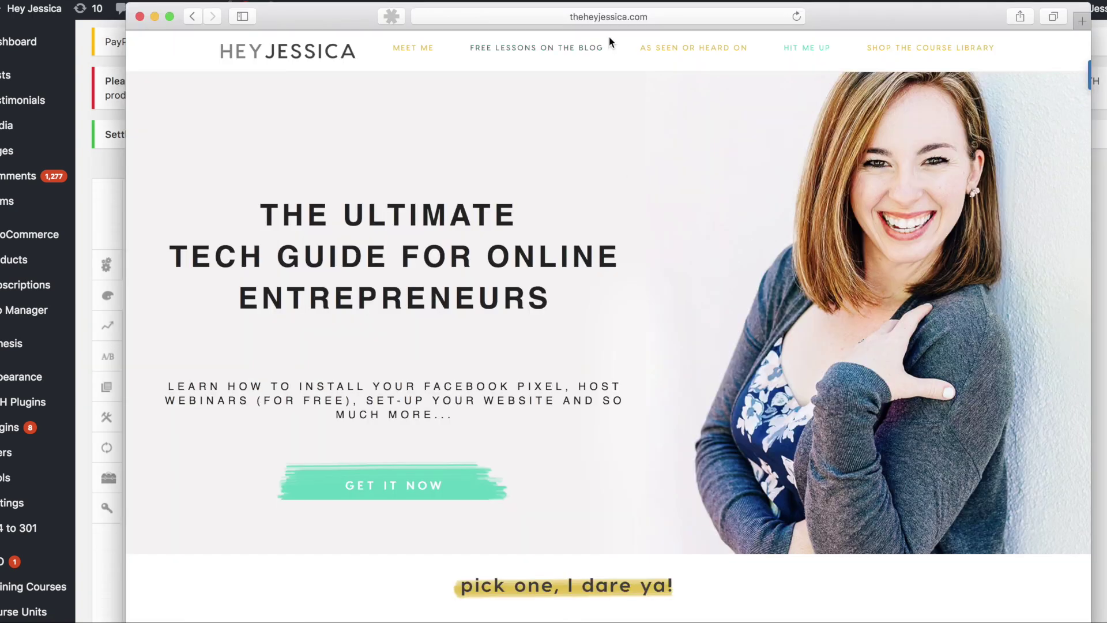
click(797, 17)
click(625, 17)
click(185, 56)
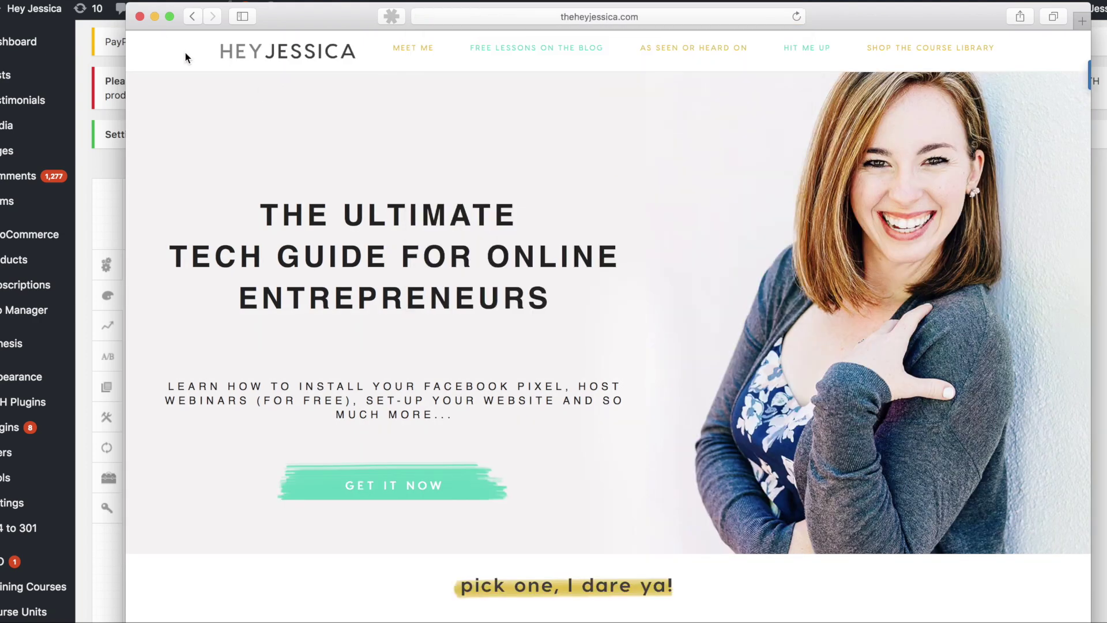
key(super+w)
scroll(578, 297, down, 10)
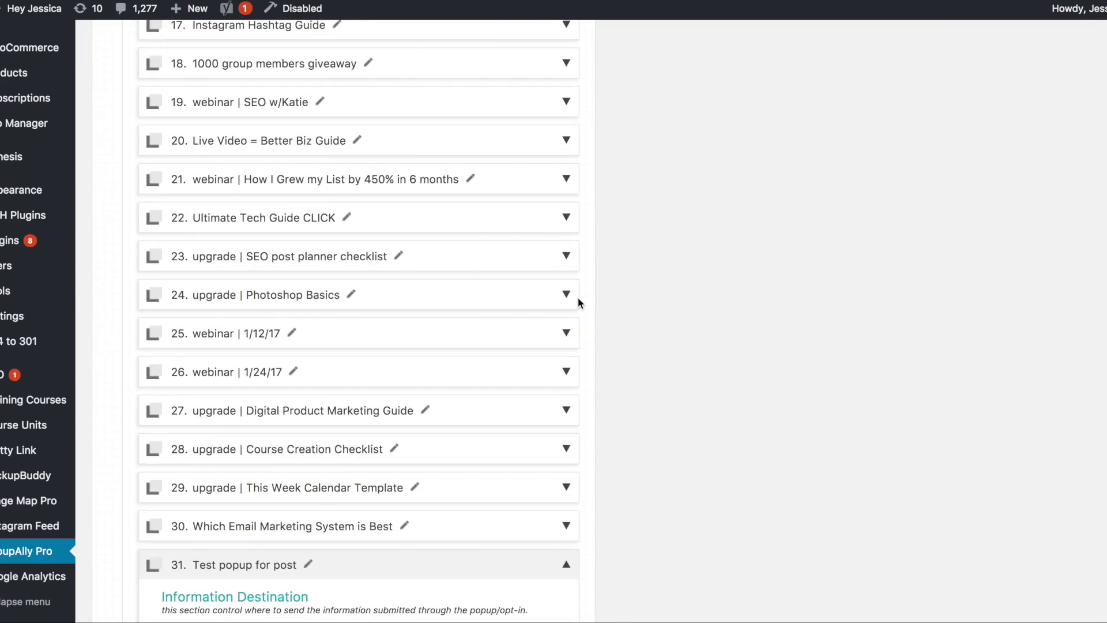
- Collapse the Test popup for post settings panel
scroll(577, 296, down, 15)
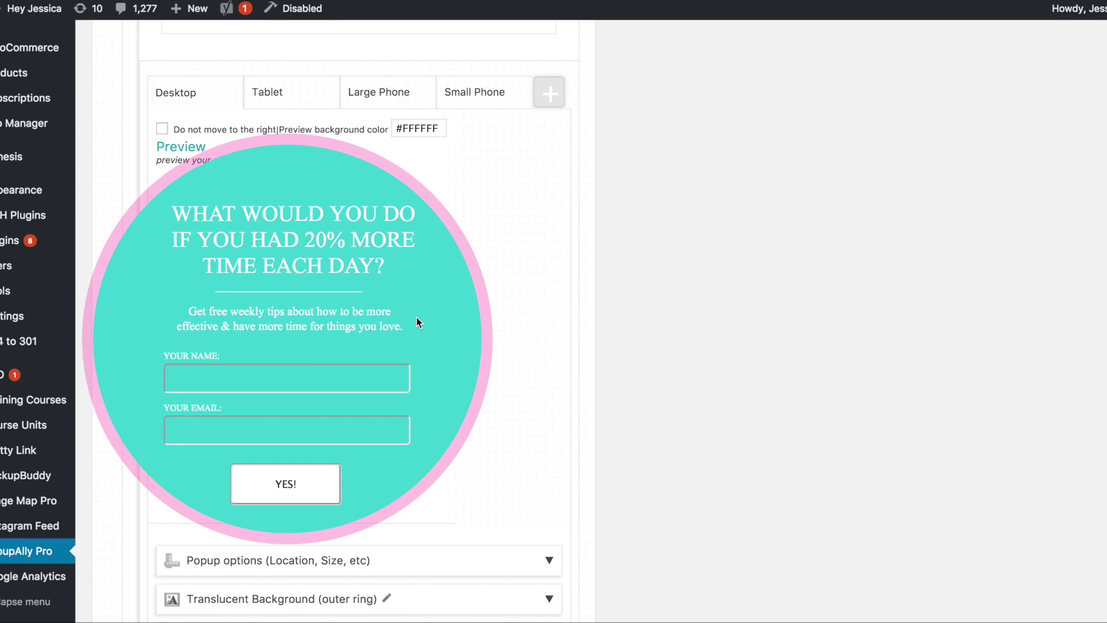
scroll(420, 334, down, 8)
scroll(420, 335, down, 2)
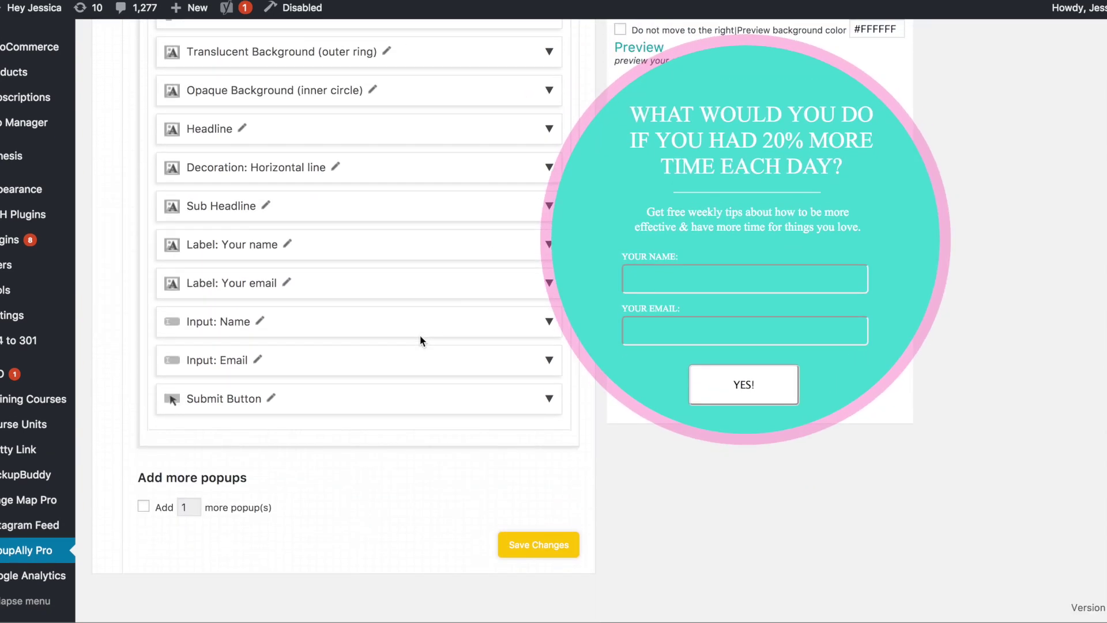
scroll(420, 334, up, 10)
scroll(420, 340, up, 15)
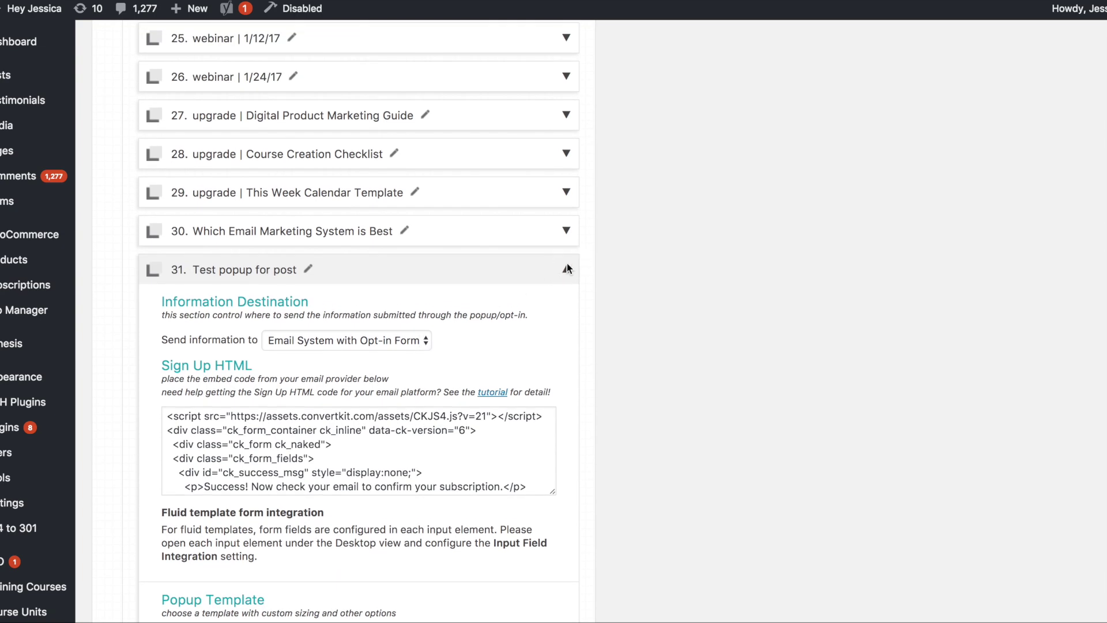
click(566, 267)
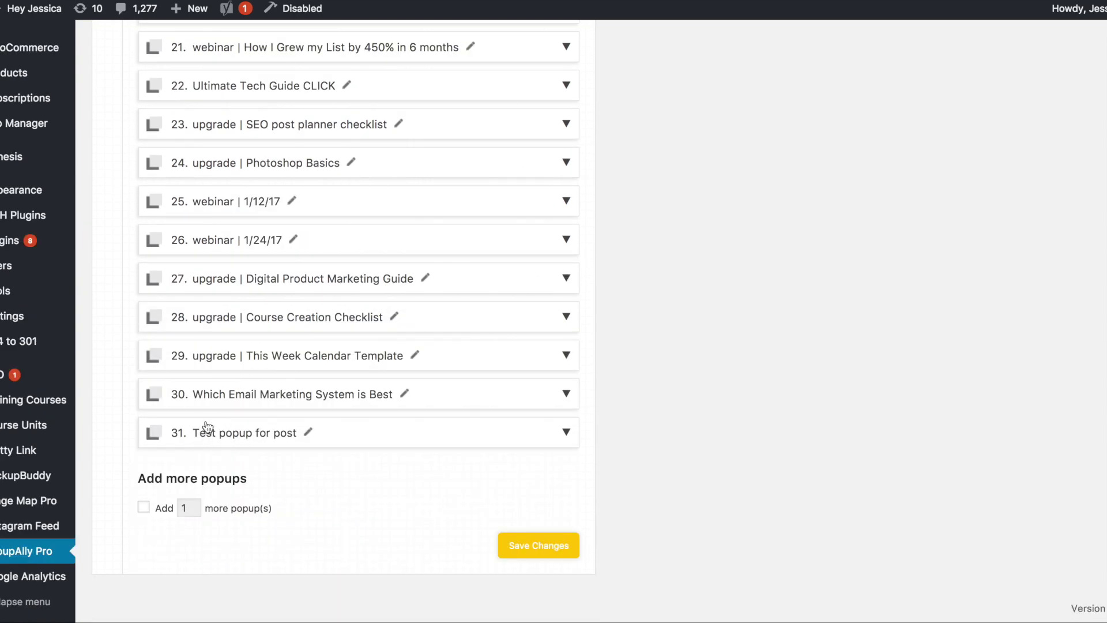
scroll(208, 427, up, 12)
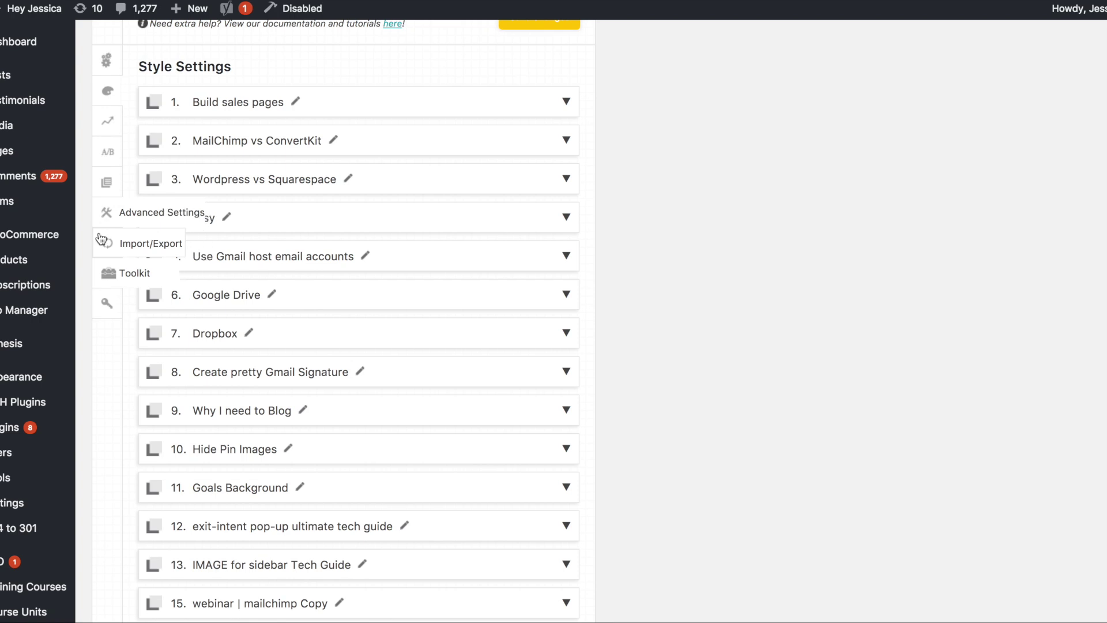
- On Copy/Delete Popup, mark popup 31 for deletion and save, confirming both dialogs
click(115, 184)
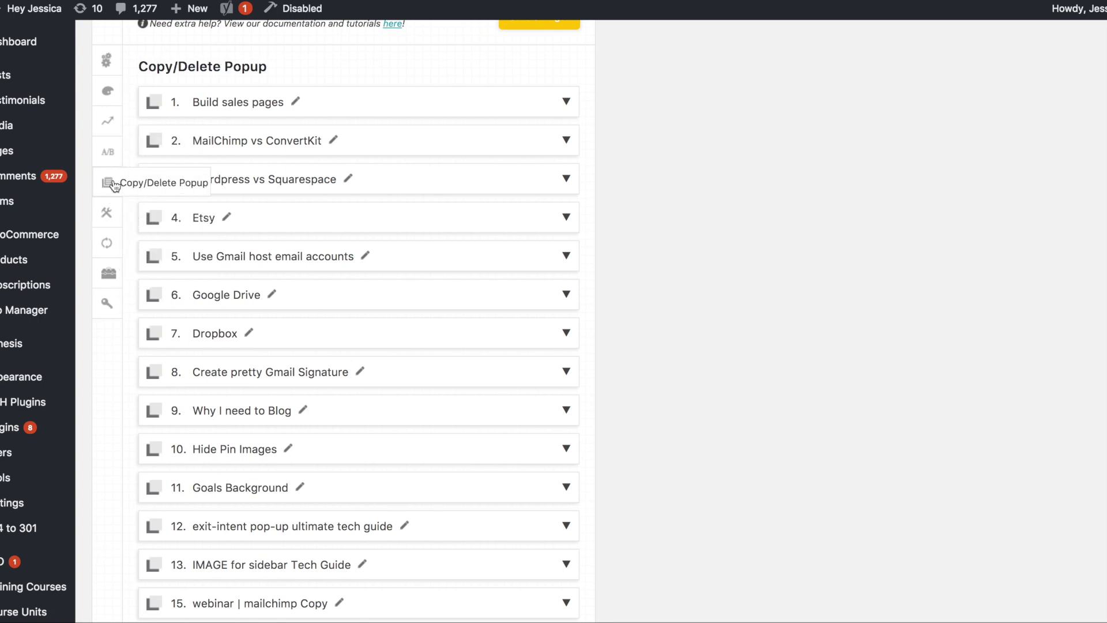
scroll(413, 279, down, 12)
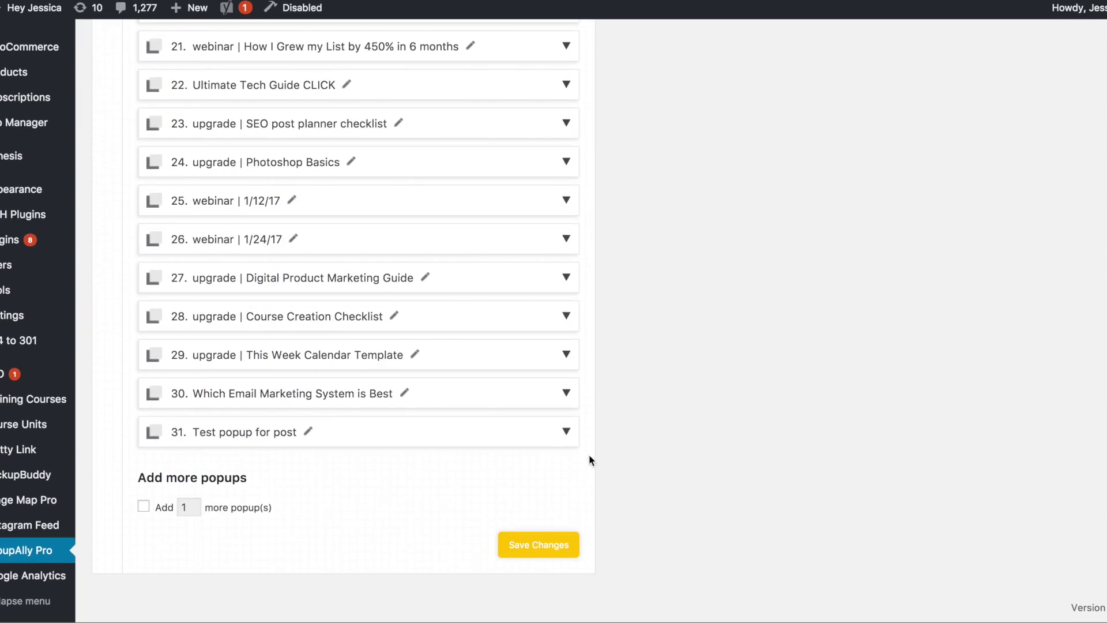
click(566, 432)
scroll(603, 438, down, 2)
click(167, 393)
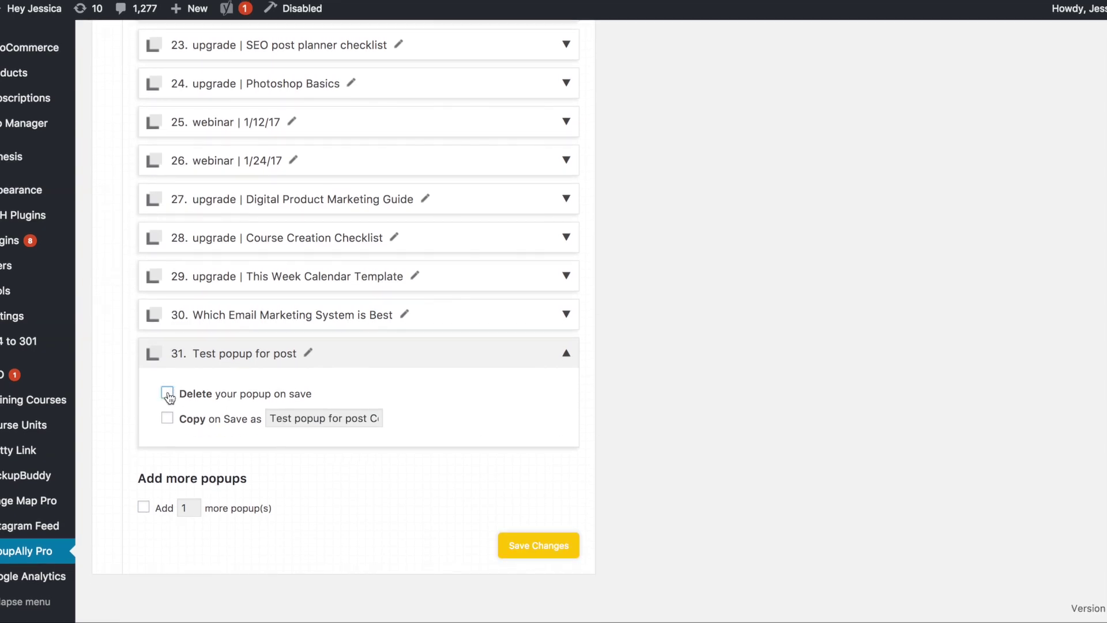
click(539, 544)
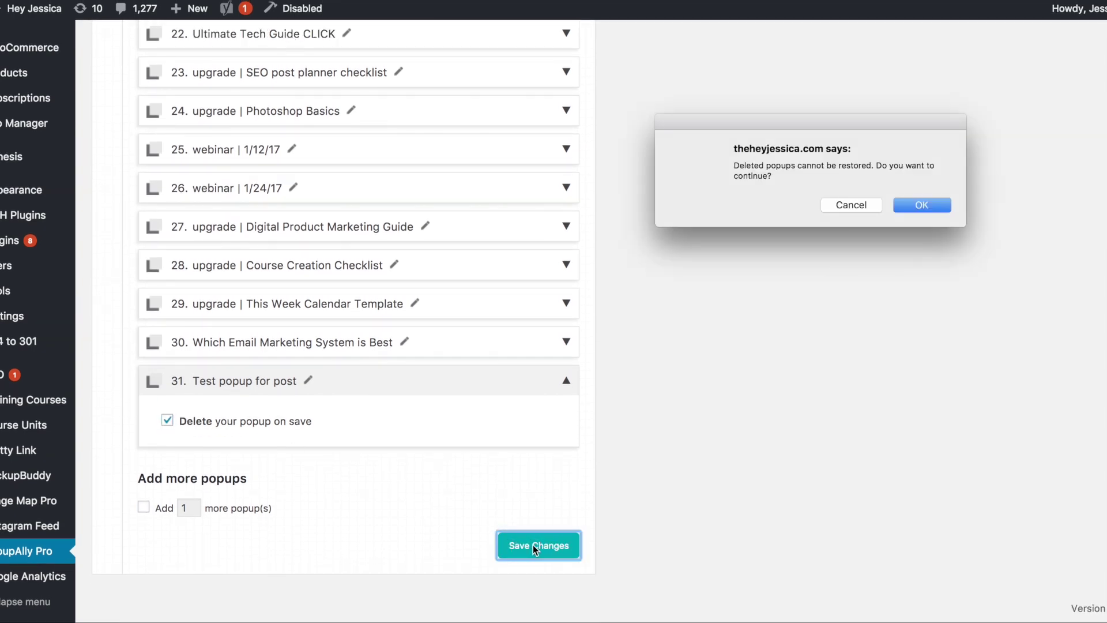
click(922, 207)
click(935, 241)
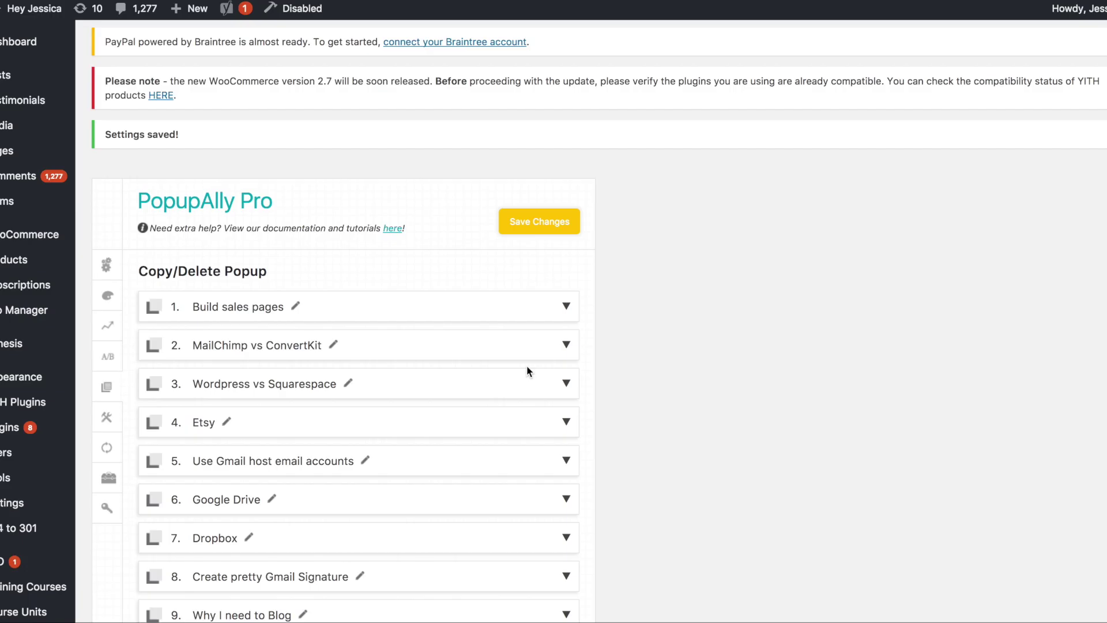
scroll(523, 366, down, 15)
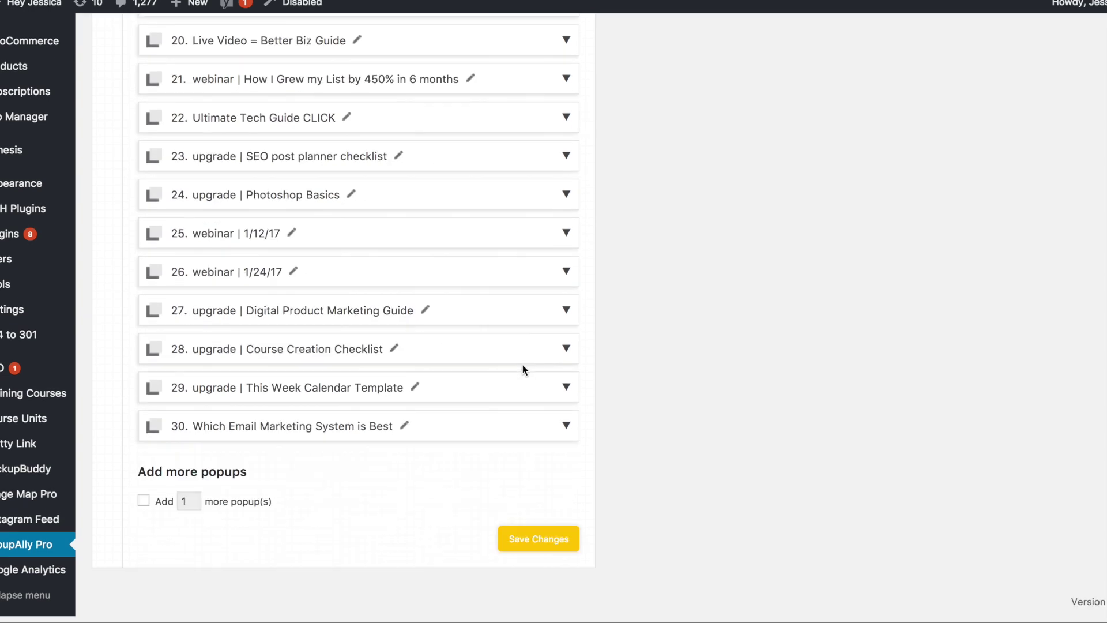